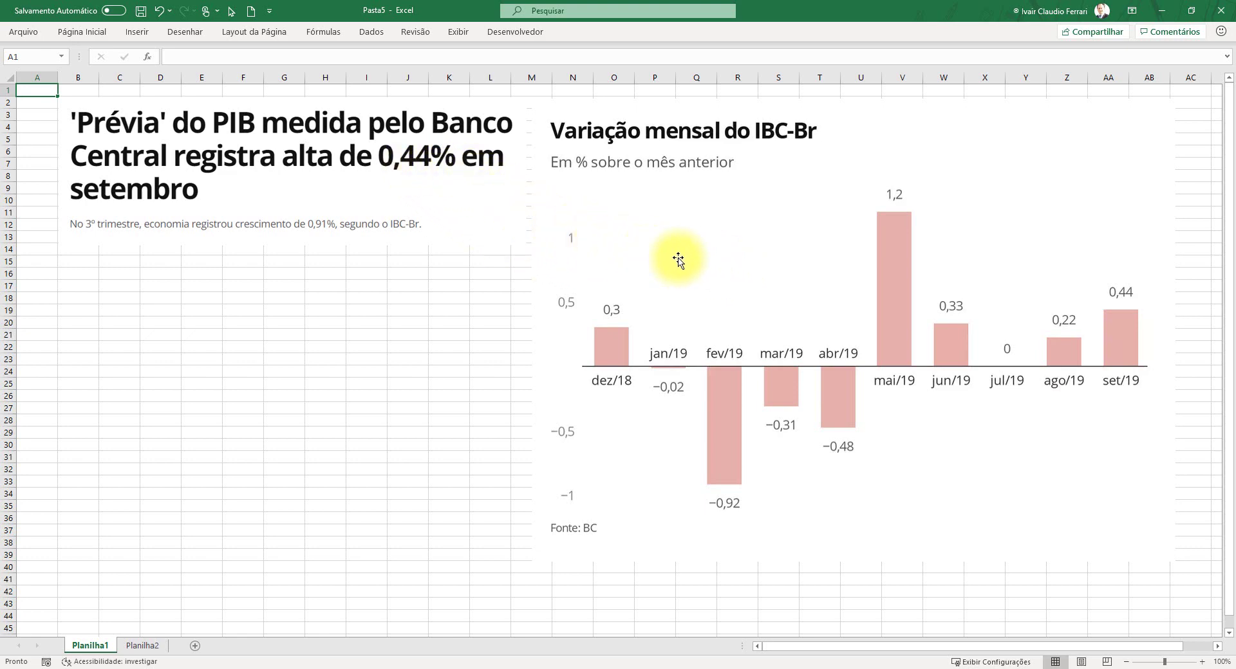
pyautogui.click(92, 272)
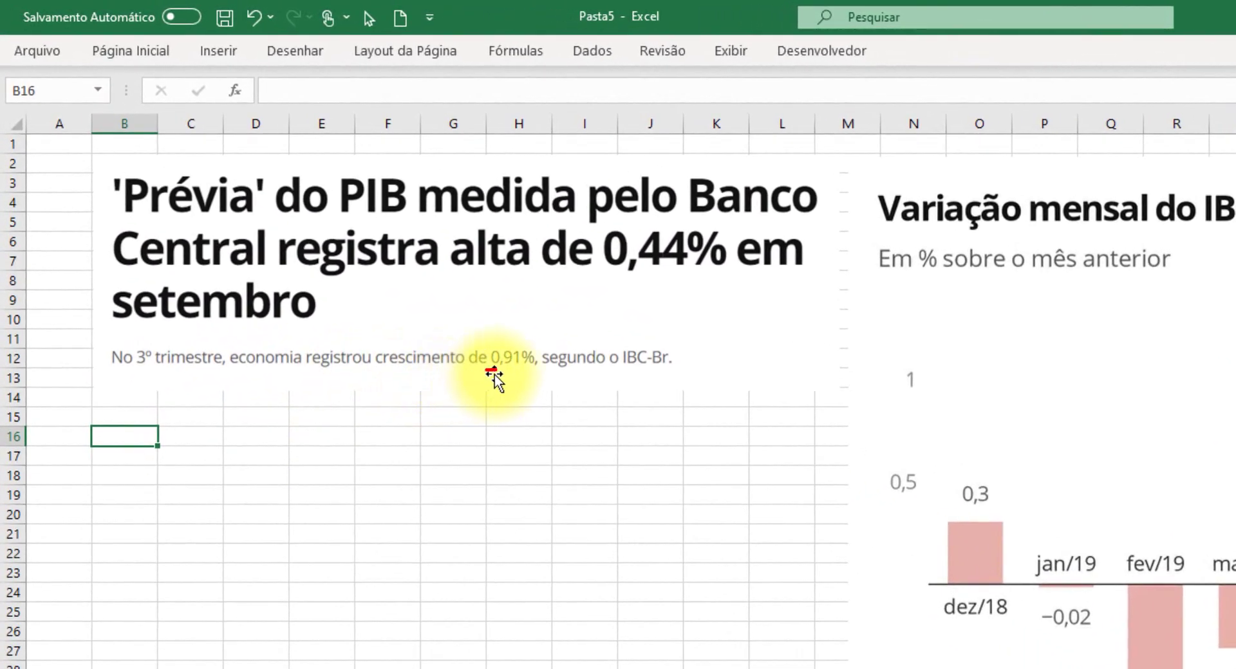
pyautogui.moveTo(494, 371); pyautogui.dragTo(533, 371)
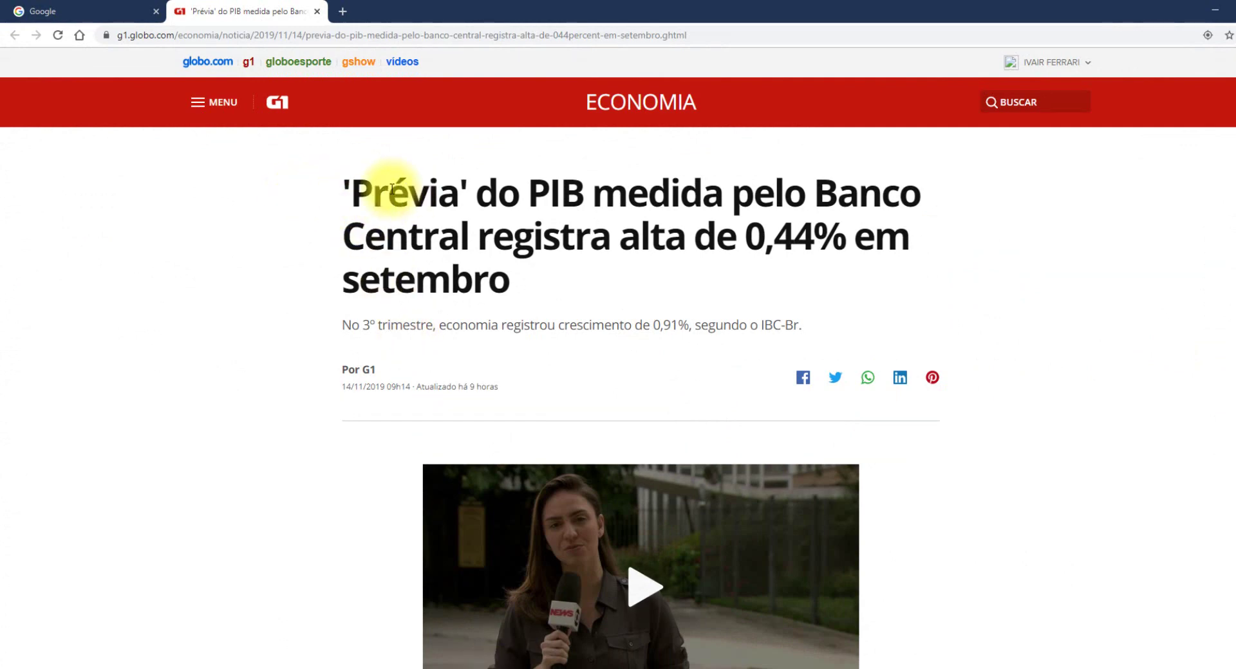
# - Examine the G1 article's headline growth figures and its monthly IBC-Br variation chart
pyautogui.scroll(-10, 592, 285)
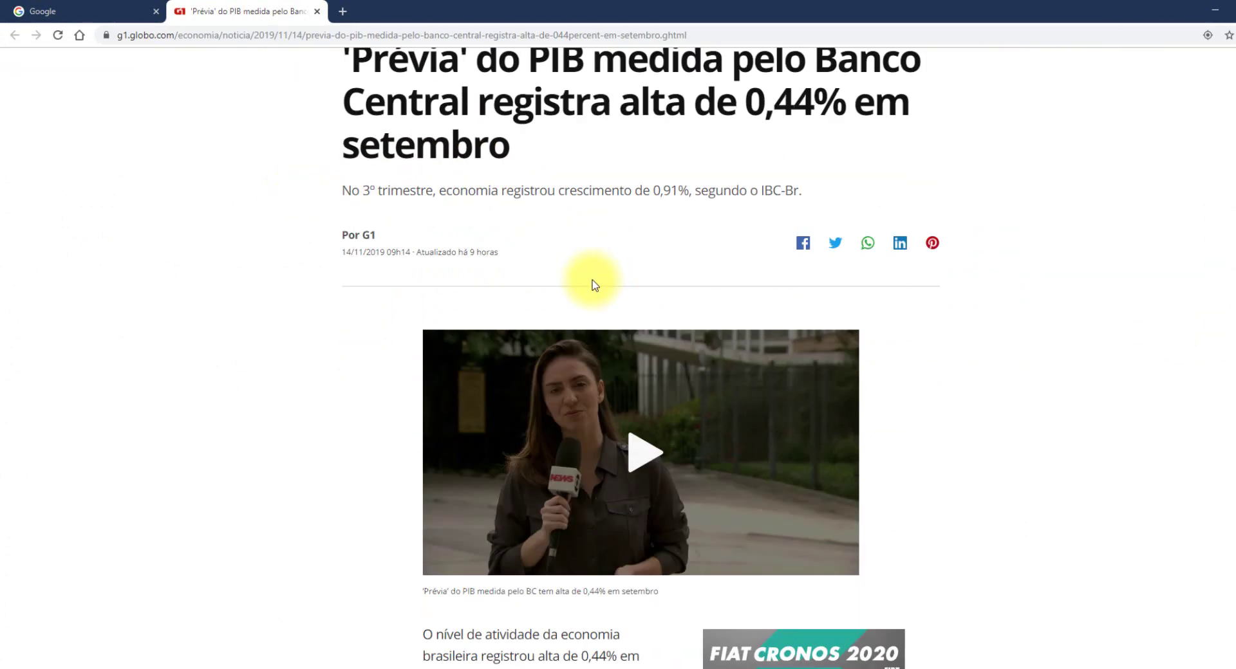
pyautogui.scroll(-8, 593, 285)
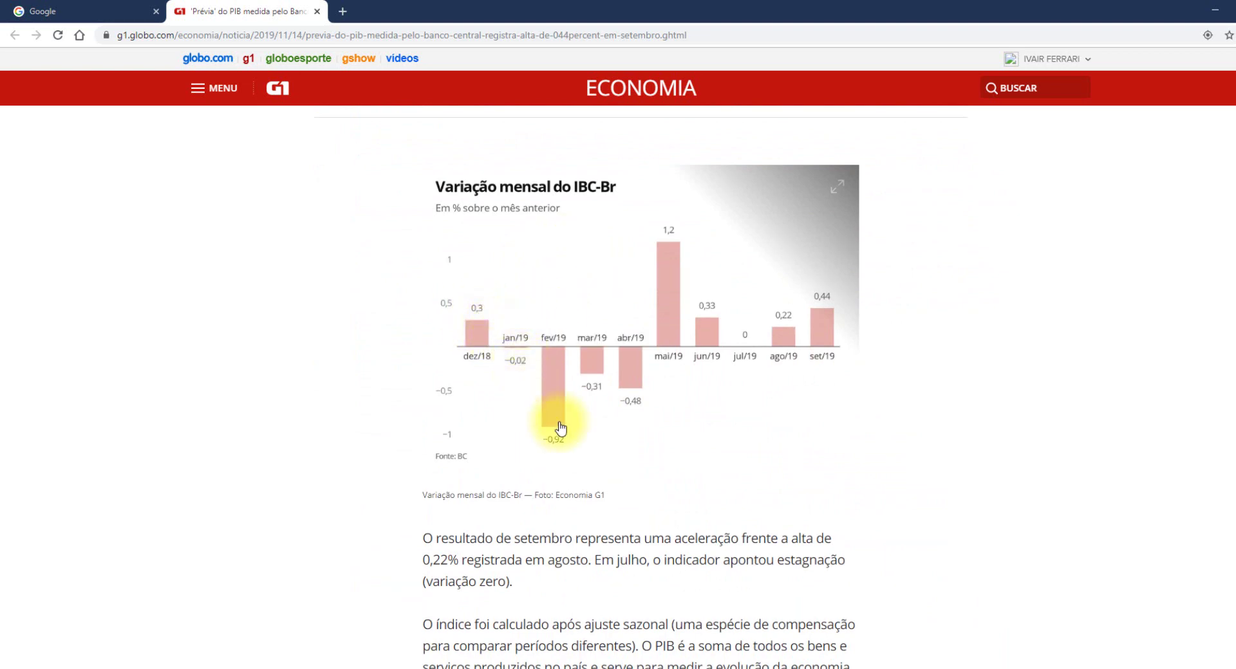
pyautogui.scroll(10, 545, 338)
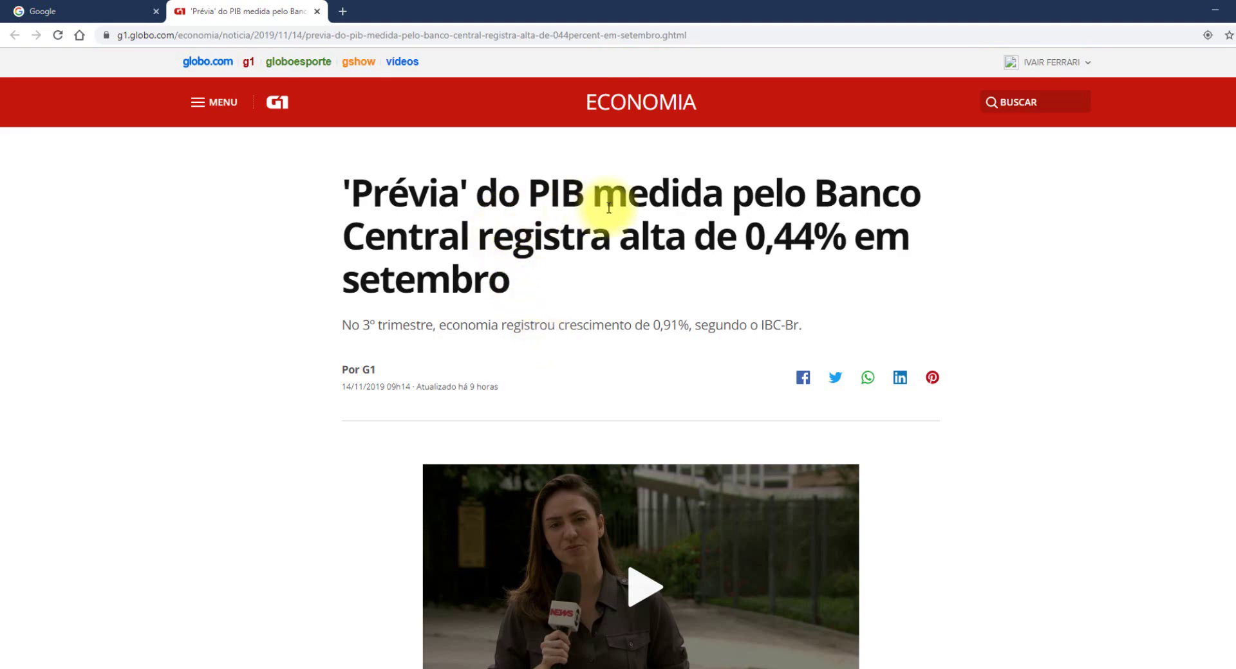
pyautogui.scroll(-10, 577, 284)
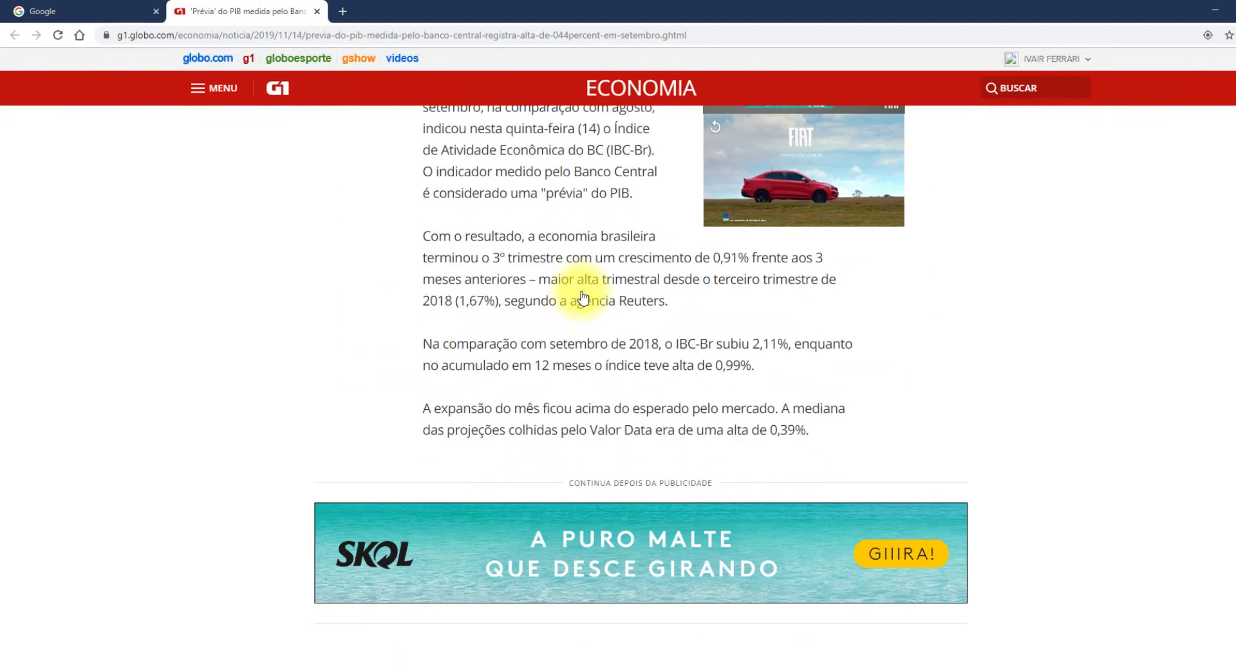
pyautogui.scroll(-4, 582, 297)
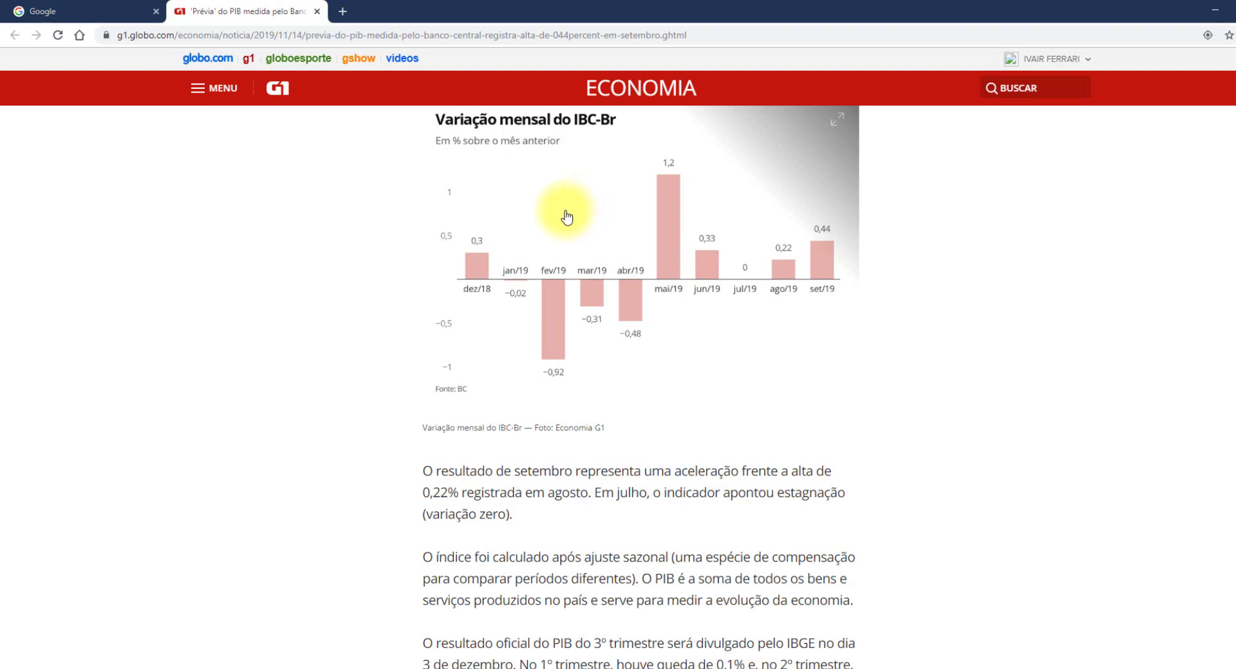
pyautogui.scroll(15, 571, 237)
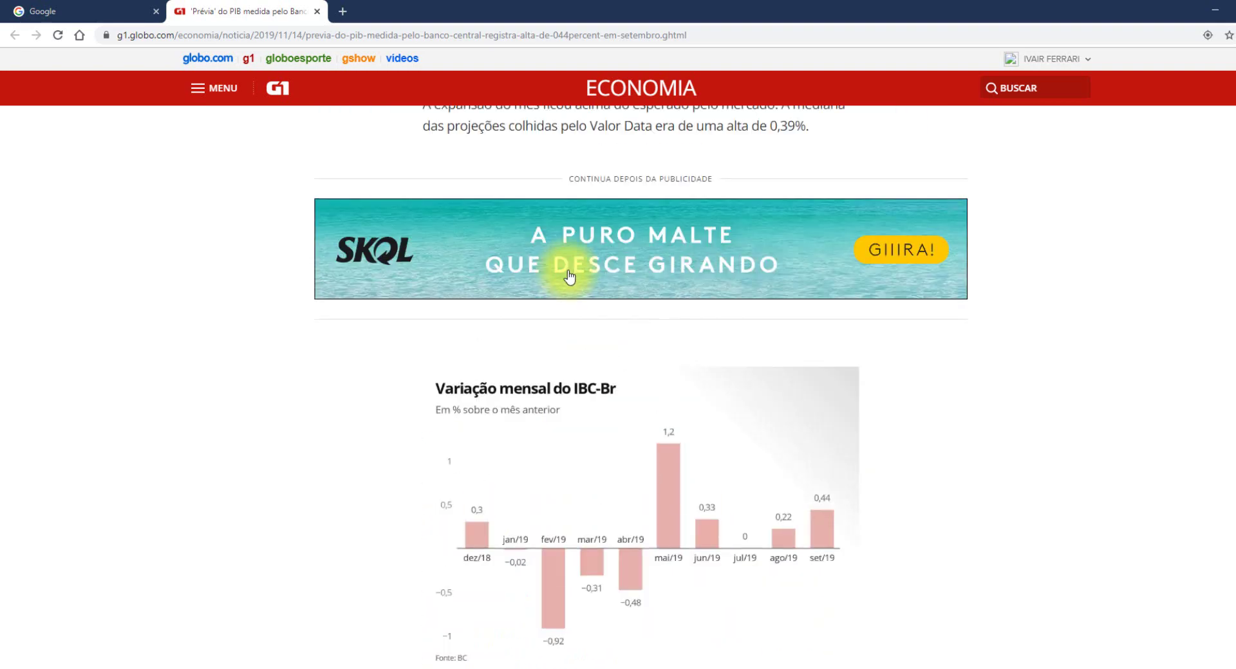
pyautogui.scroll(1, 569, 277)
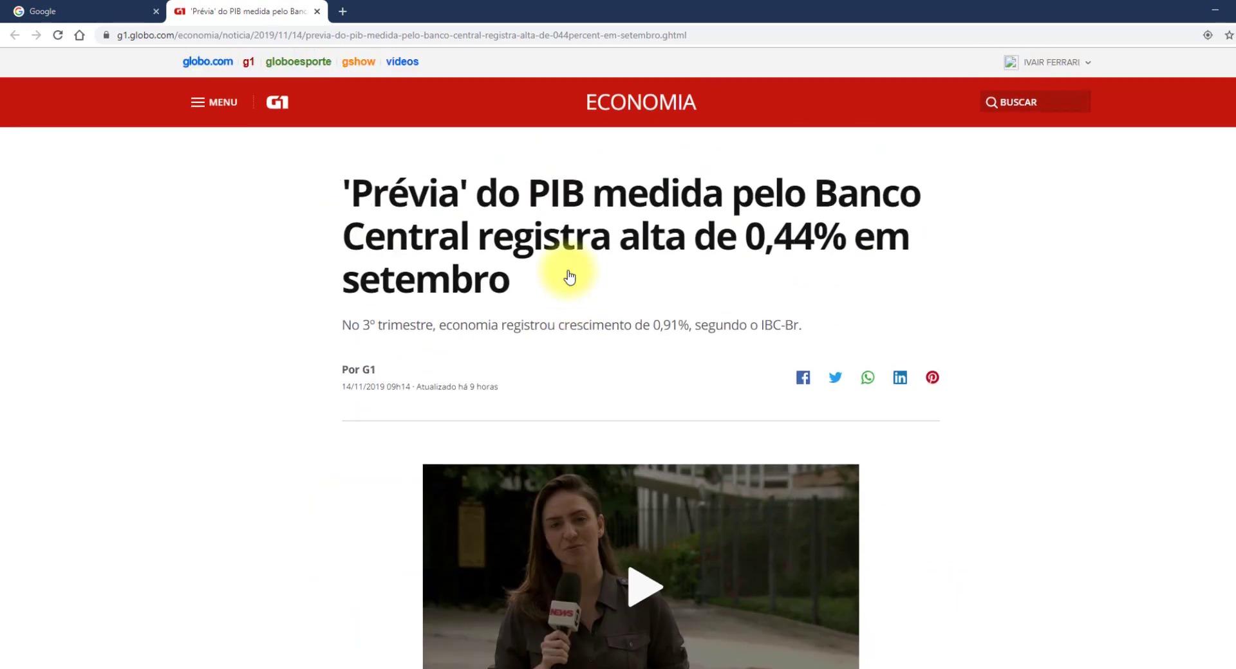
pyautogui.moveTo(746, 234); pyautogui.dragTo(830, 234)
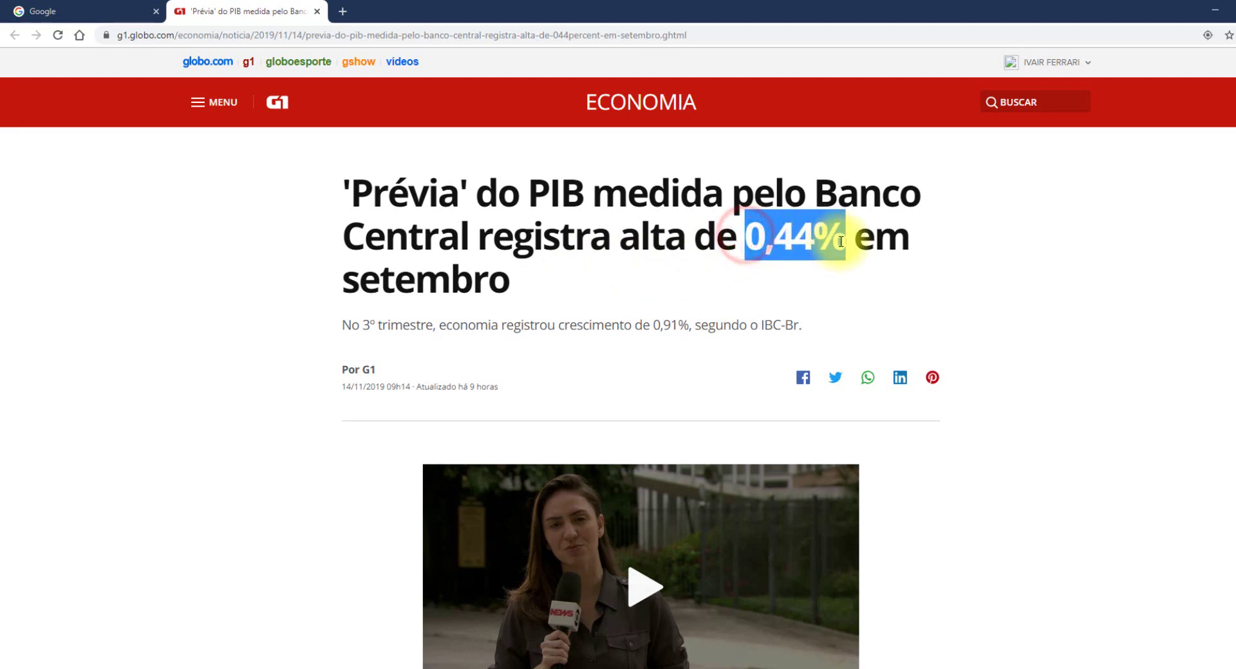
pyautogui.click(732, 276)
pyautogui.moveTo(652, 321); pyautogui.dragTo(680, 328)
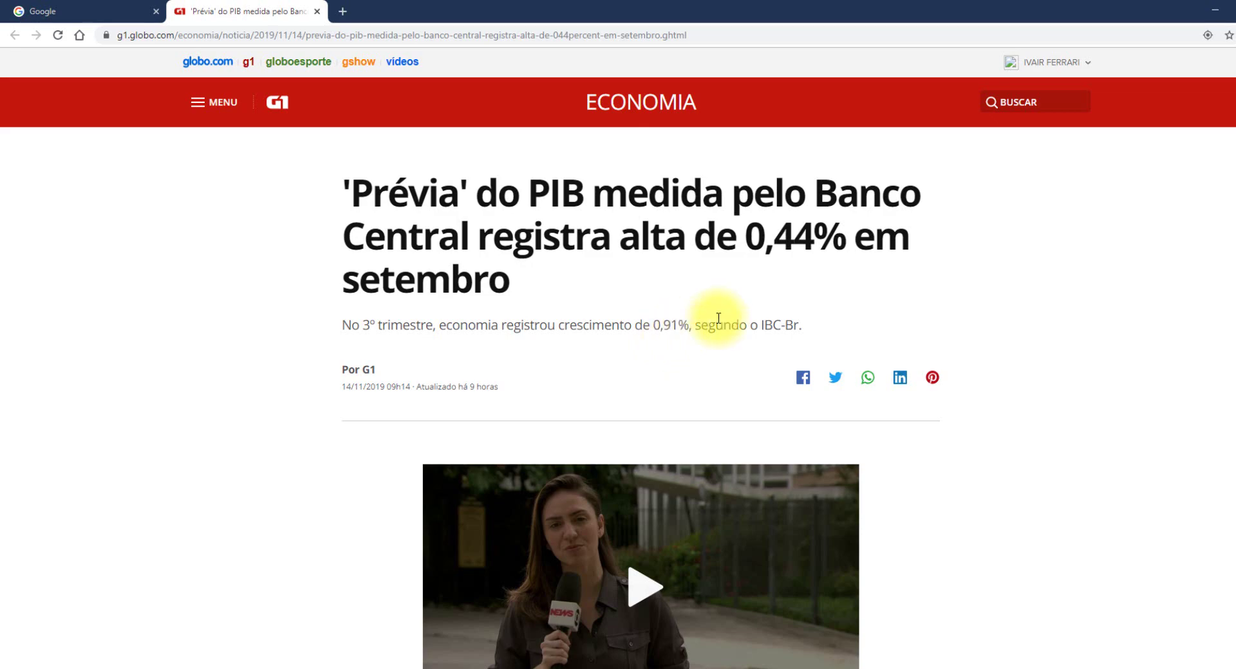
# - Copy the "Variação mensal do IBC-Br" chart image from the G1 article
pyautogui.scroll(-15, 649, 309)
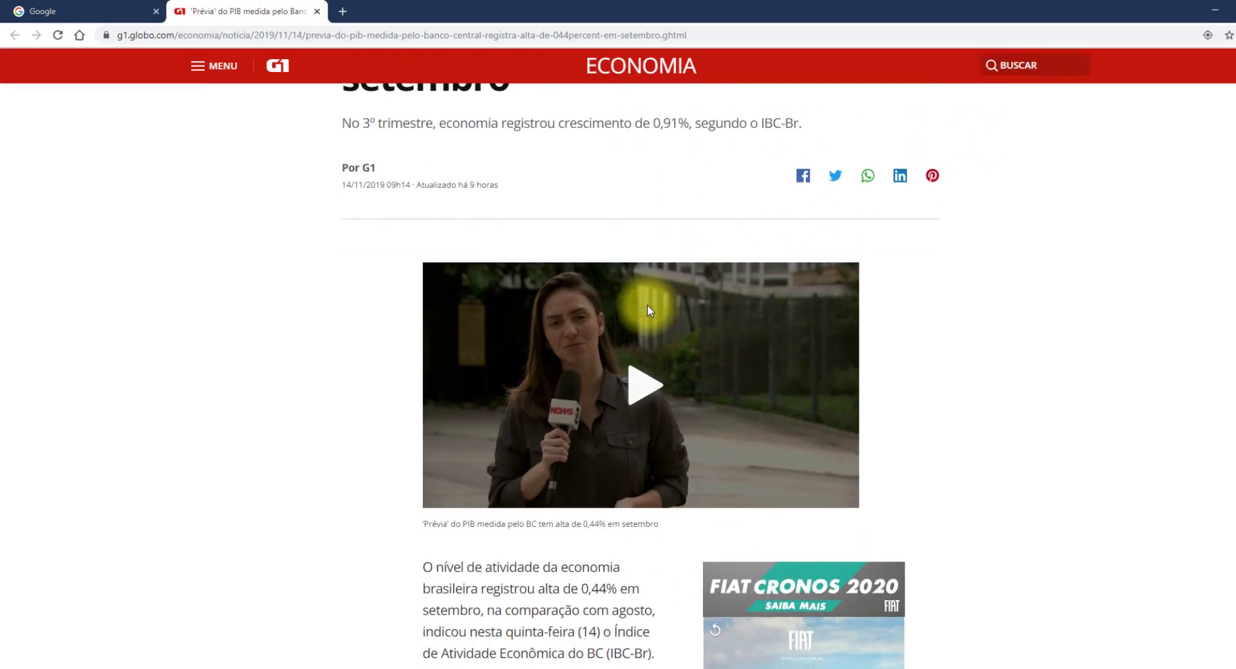
pyautogui.scroll(-3, 649, 312)
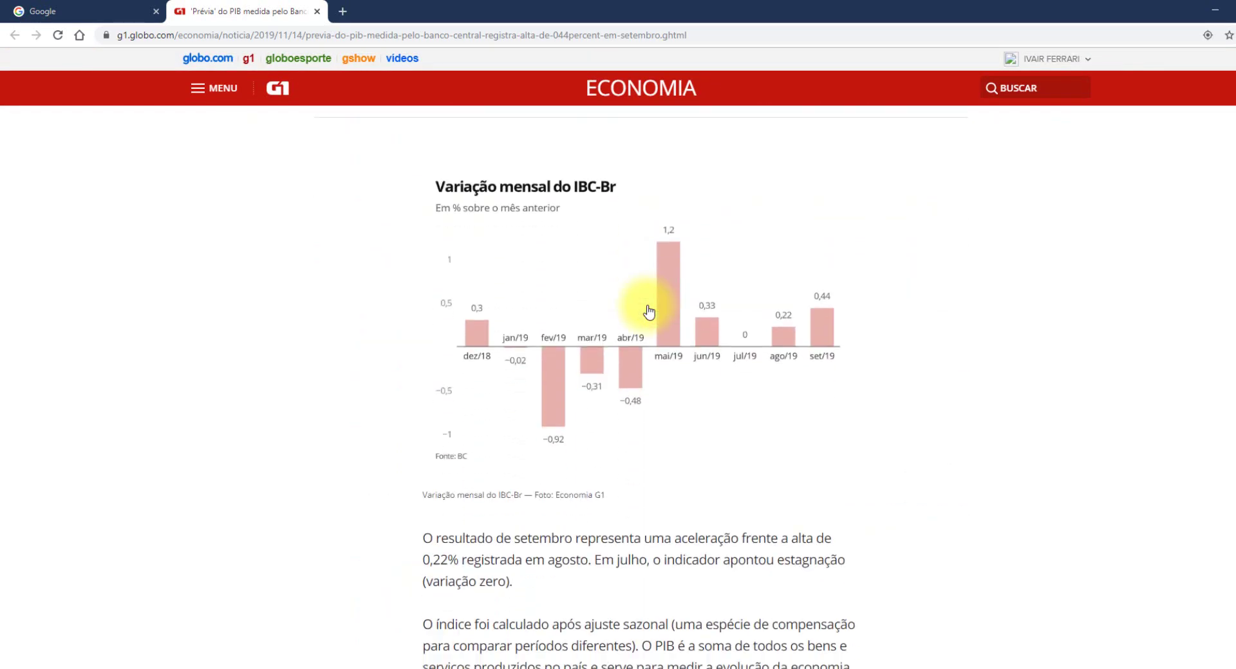
pyautogui.rightClick(592, 288)
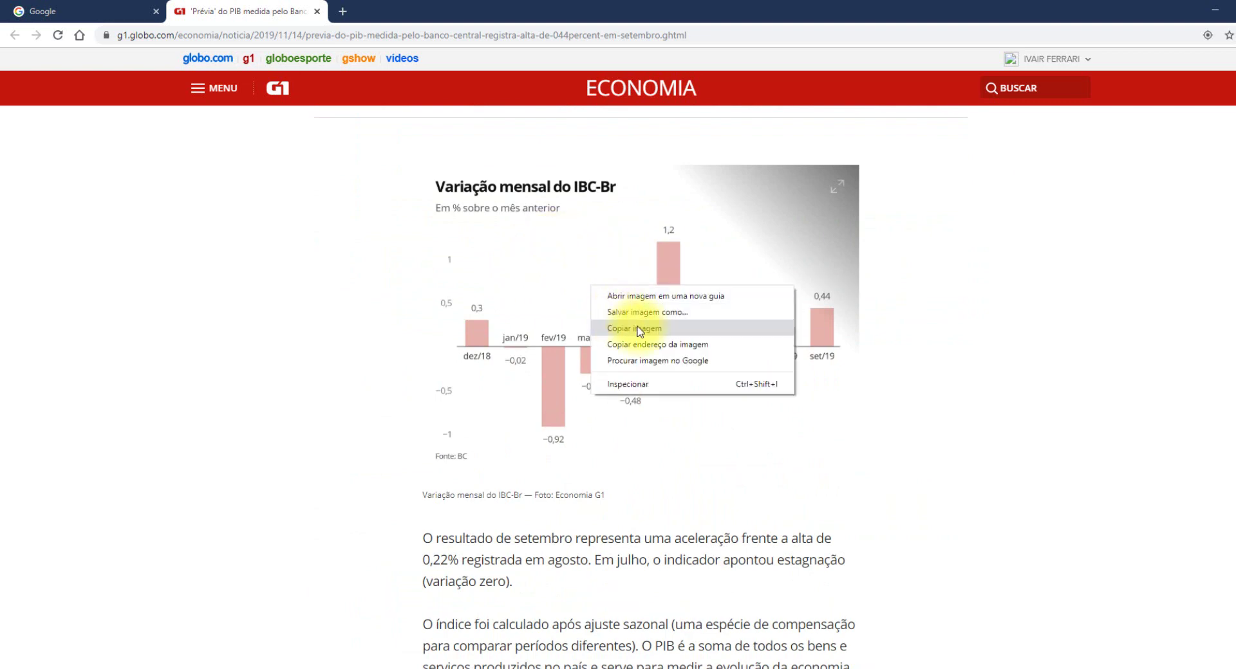
pyautogui.click(676, 331)
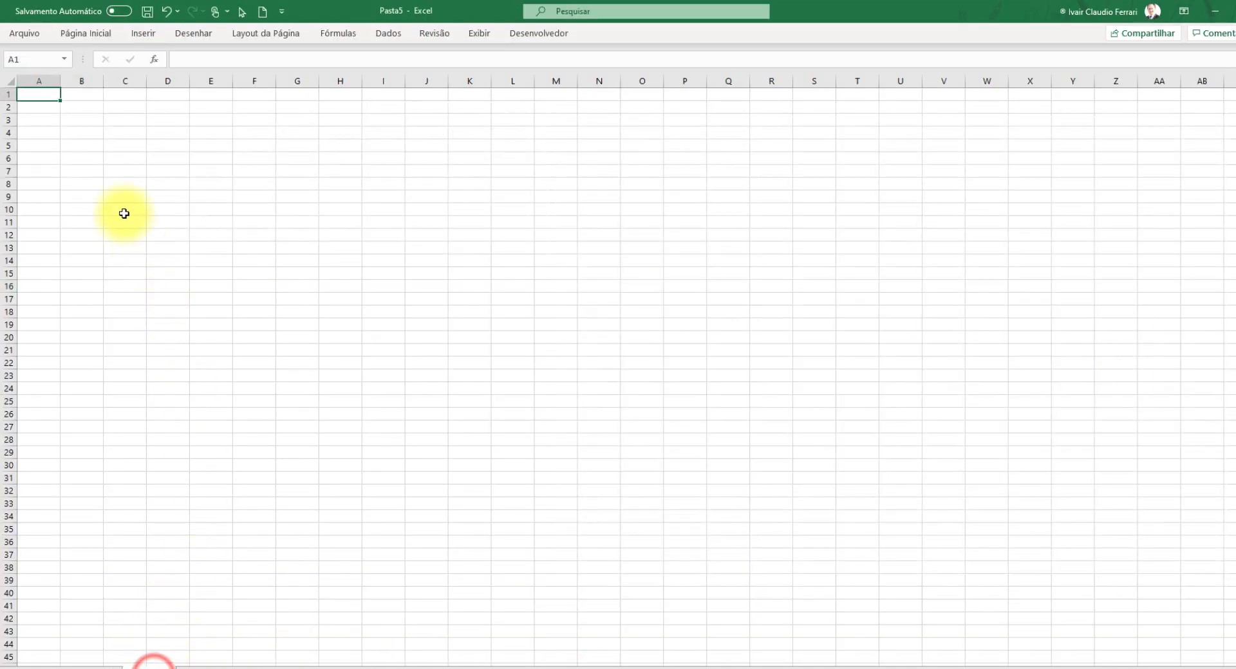
# - Switch to the Pasta5 workbook in Excel and paste the copied chart image as a Bitmap at cell B2 of the empty sheet
pyautogui.click(71, 106)
pyautogui.rightClick(72, 107)
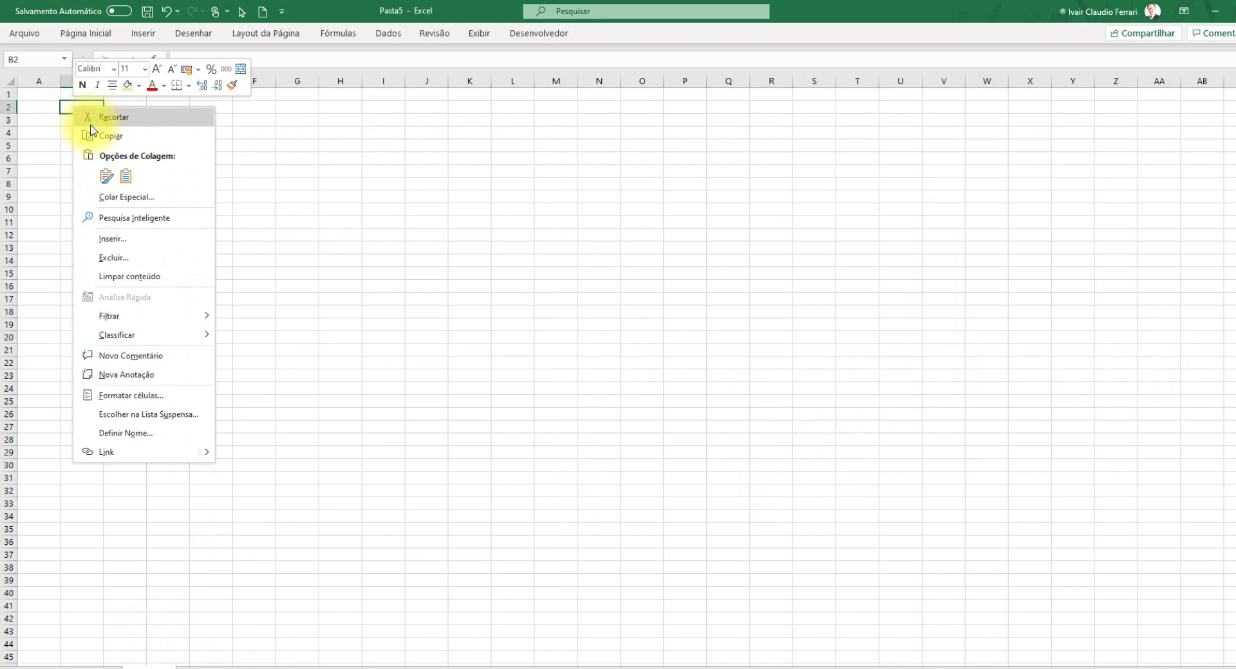
pyautogui.click(122, 199)
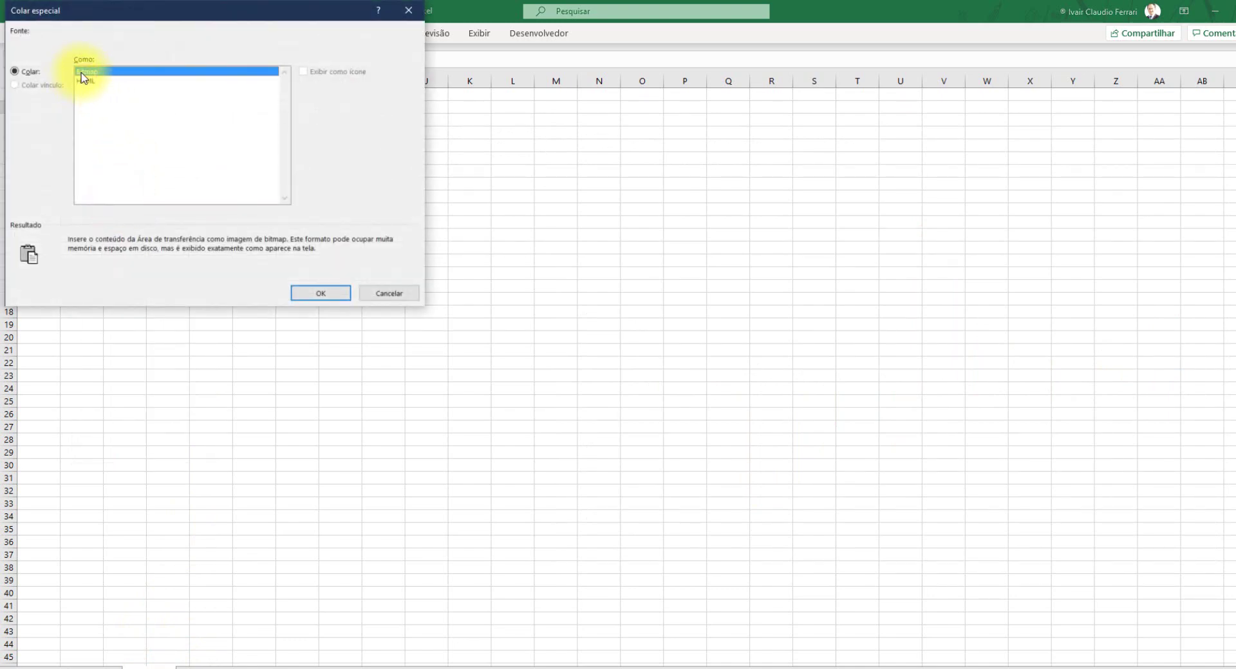
pyautogui.click(321, 293)
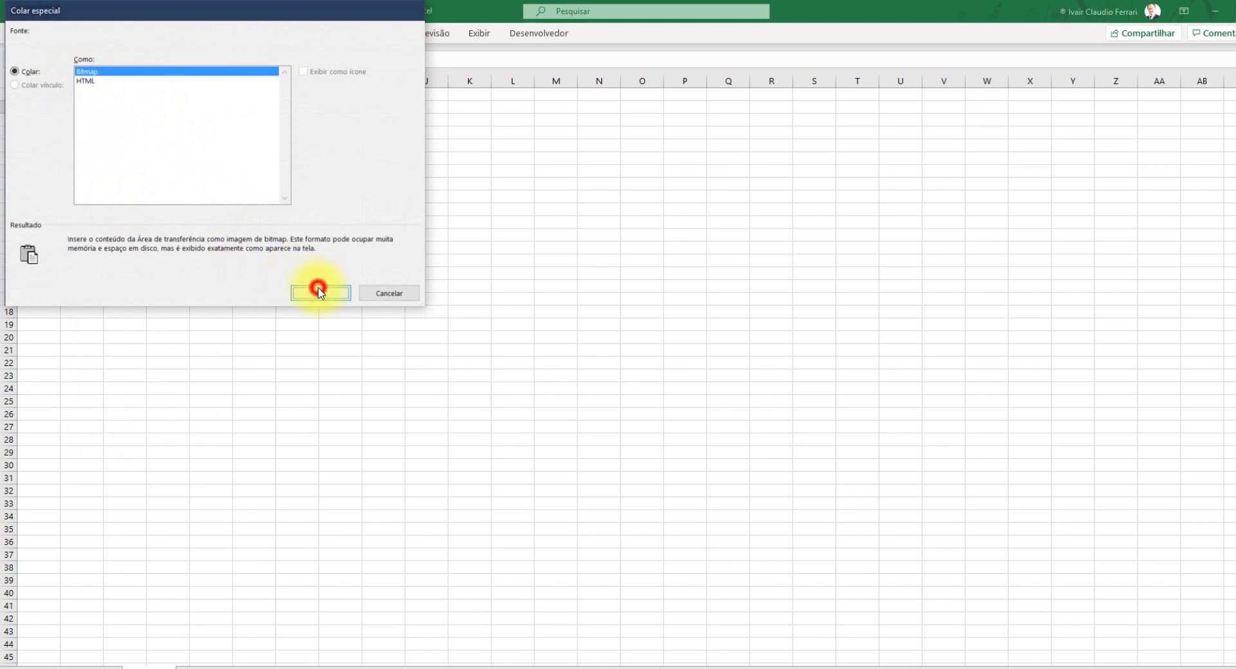
# - Shrink the pasted chart picture and move it so that it starts near cell Q2
pyautogui.moveTo(234, 200); pyautogui.dragTo(285, 210)
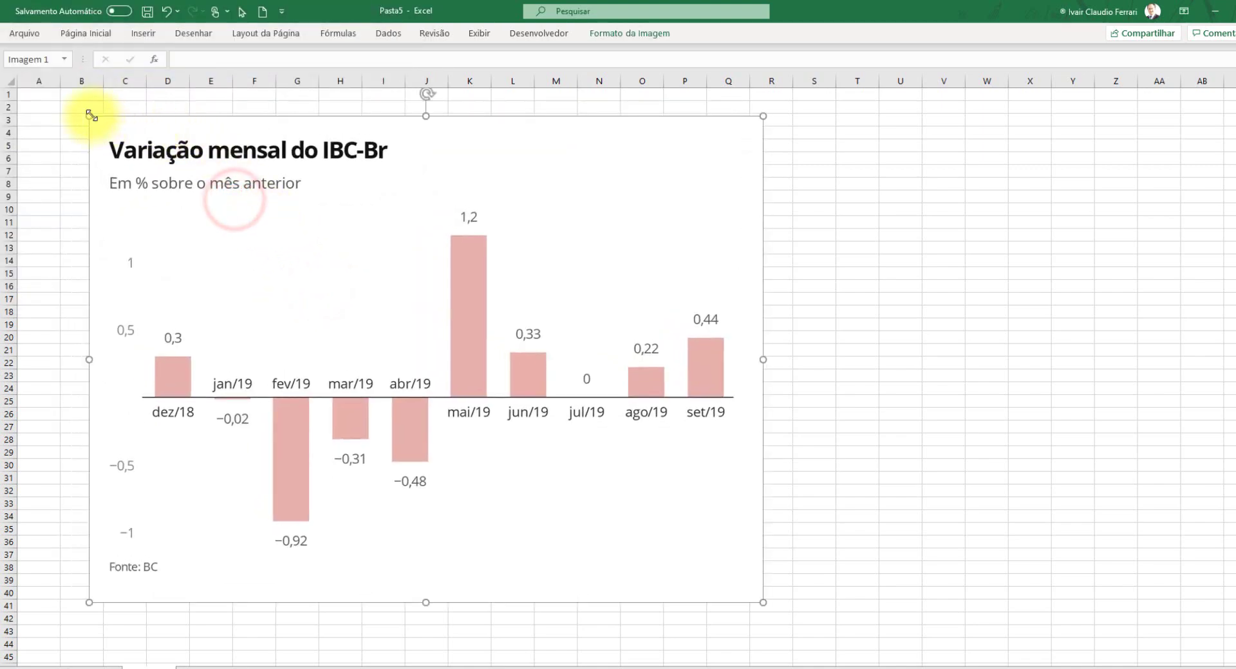
pyautogui.moveTo(90, 115); pyautogui.dragTo(213, 204)
pyautogui.moveTo(340, 296); pyautogui.dragTo(837, 194)
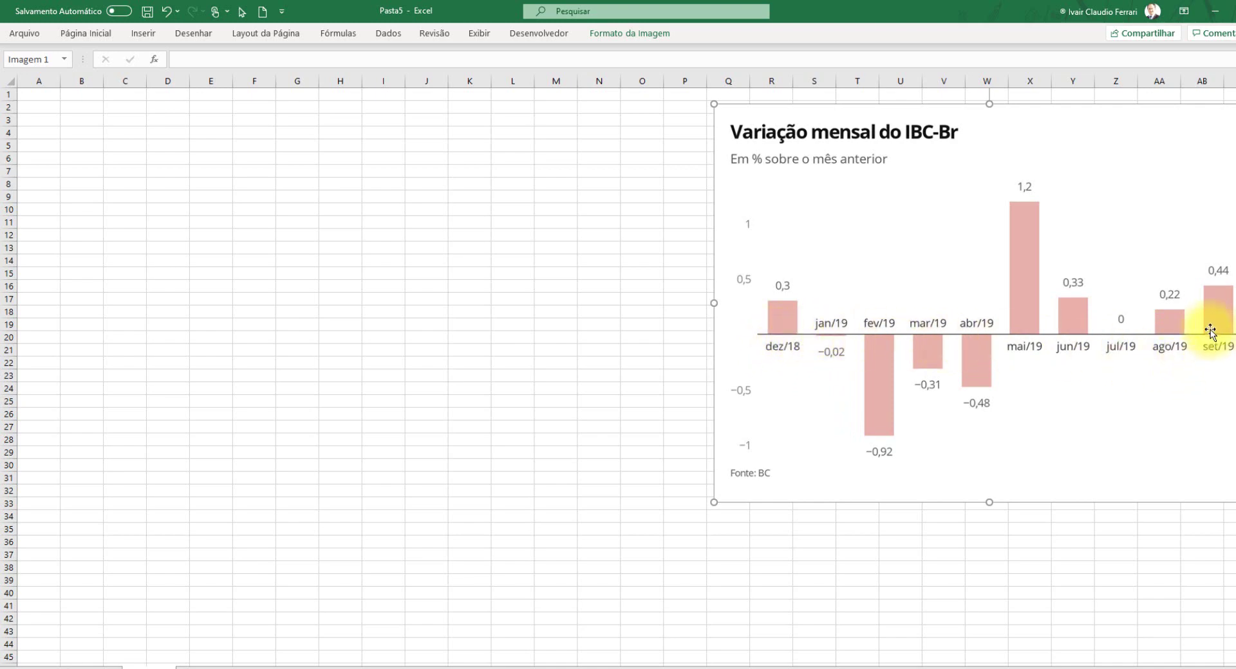
# - Enter the table headers "Mês" in B4 and "%" in C4
pyautogui.click(82, 133)
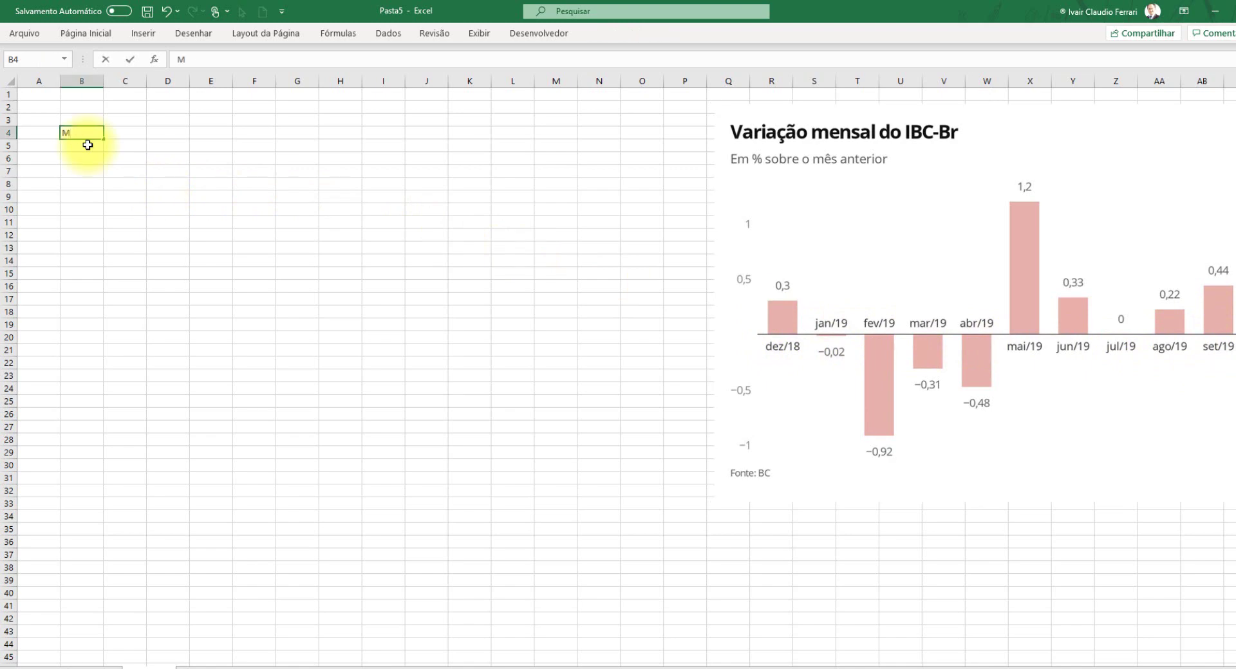
pyautogui.press('Tab')
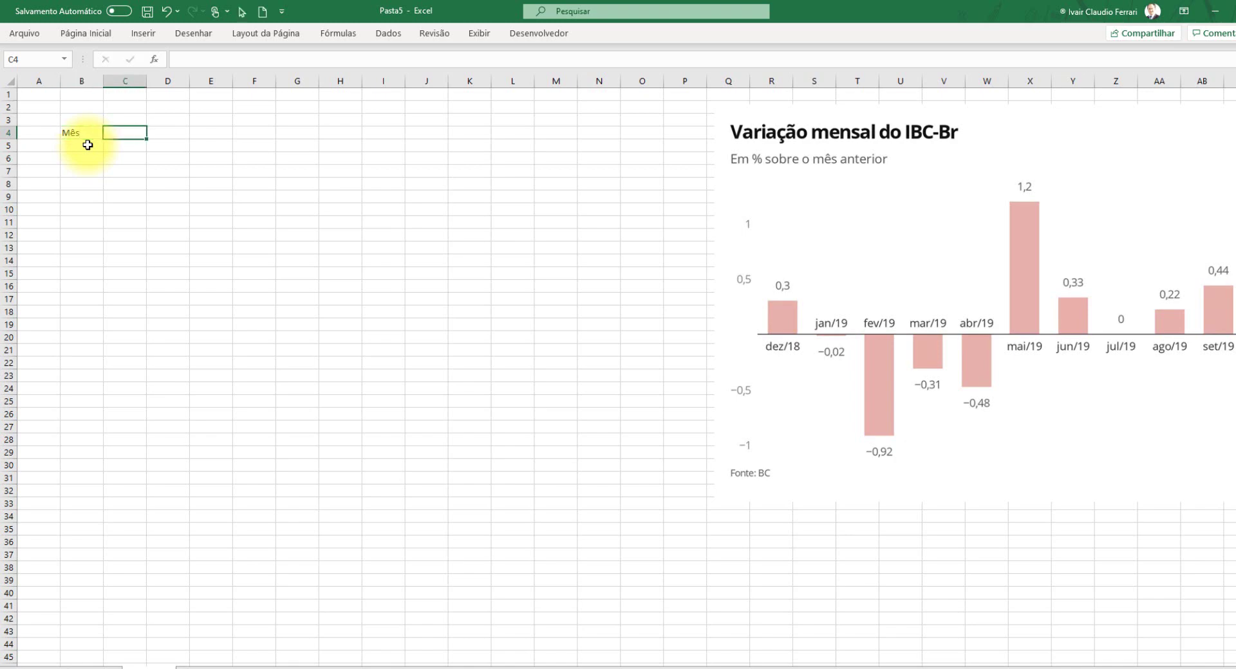
pyautogui.press('Return')
# - Enter the first data row with the date 01/12/2018 in B5 and 0,30% in C5
pyautogui.click(87, 144)
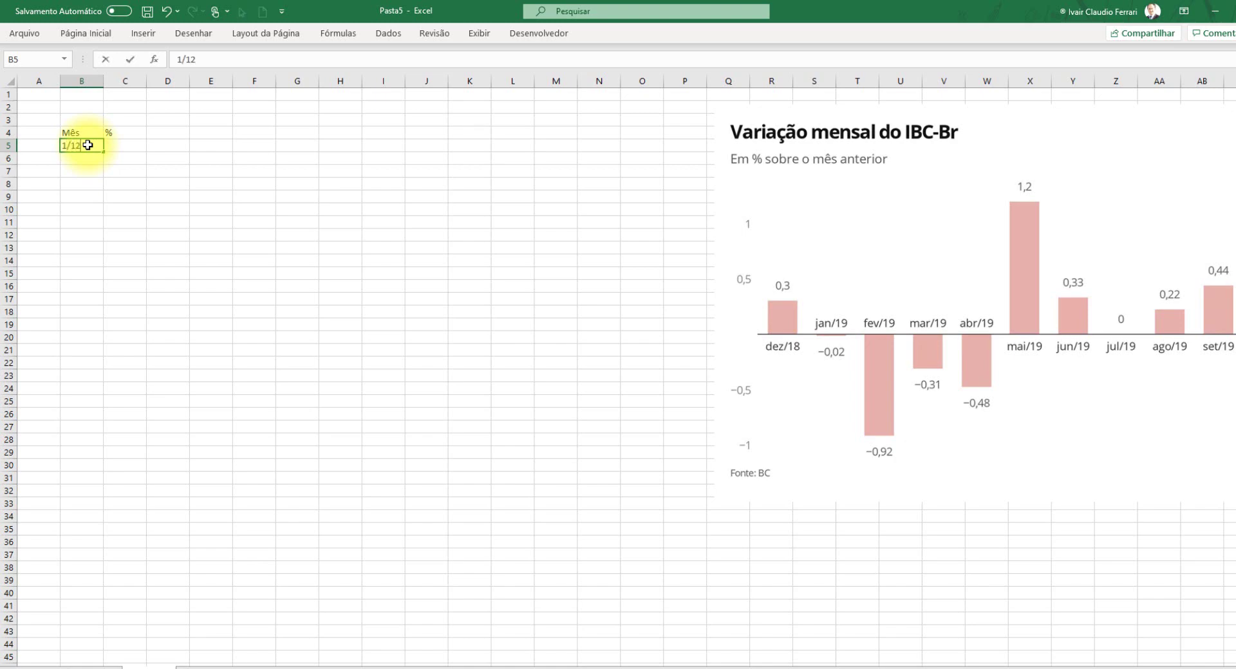
pyautogui.write('1/12/2018')
pyautogui.press('Return')
pyautogui.click(87, 145)
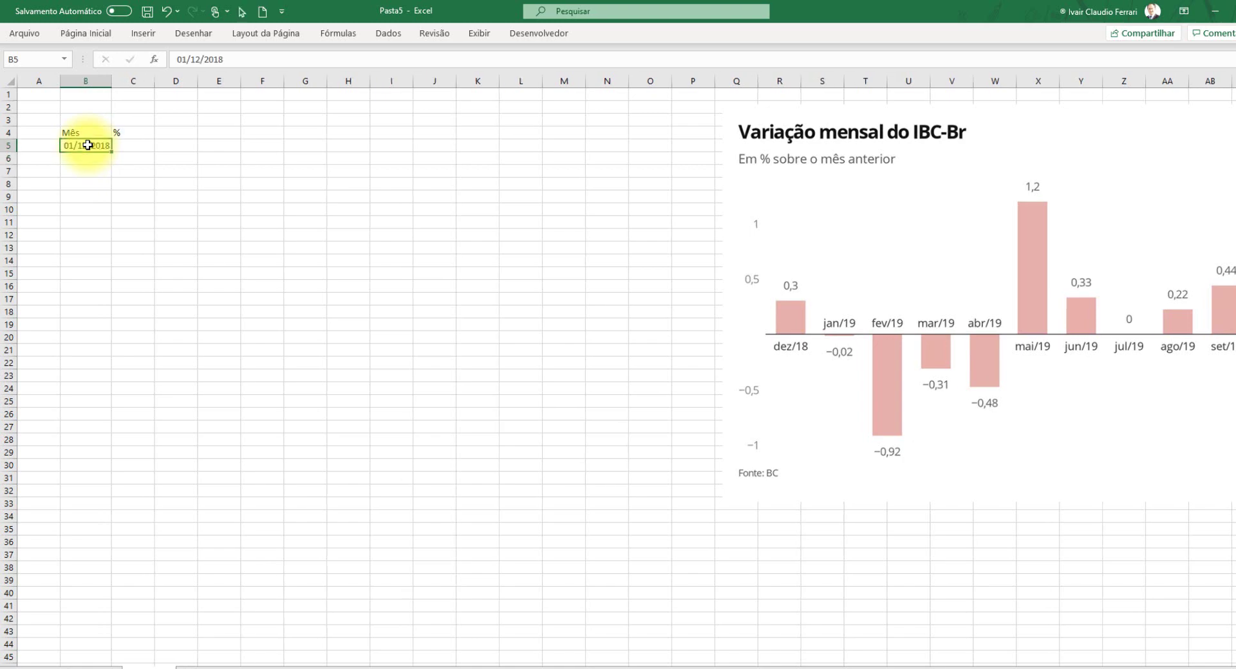
pyautogui.press('Tab')
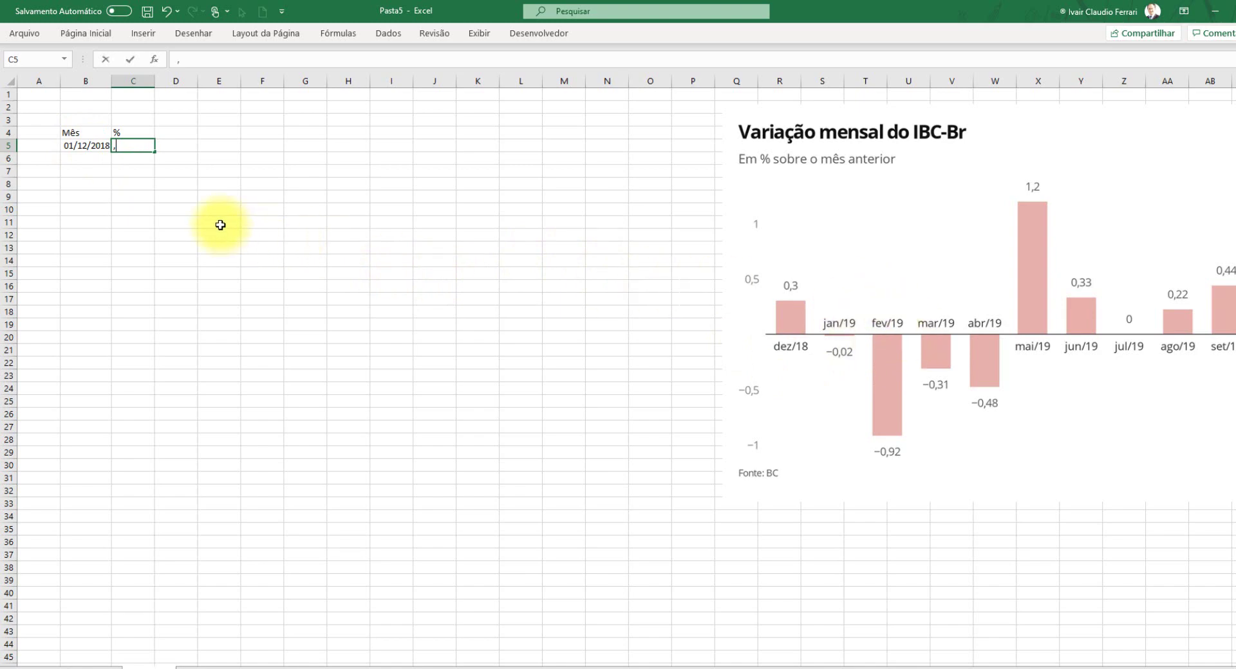
pyautogui.press('Left')
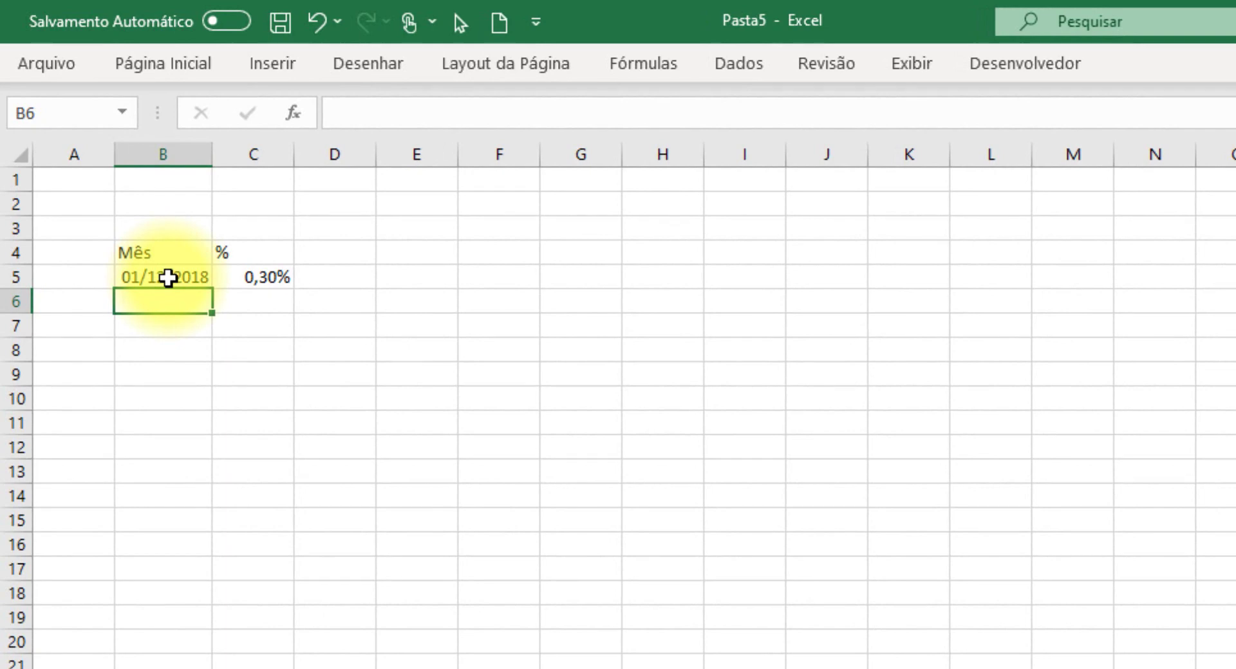
# - Fill the date in B5 down to B14 in monthly increments with the Preencher meses option
pyautogui.click(168, 278)
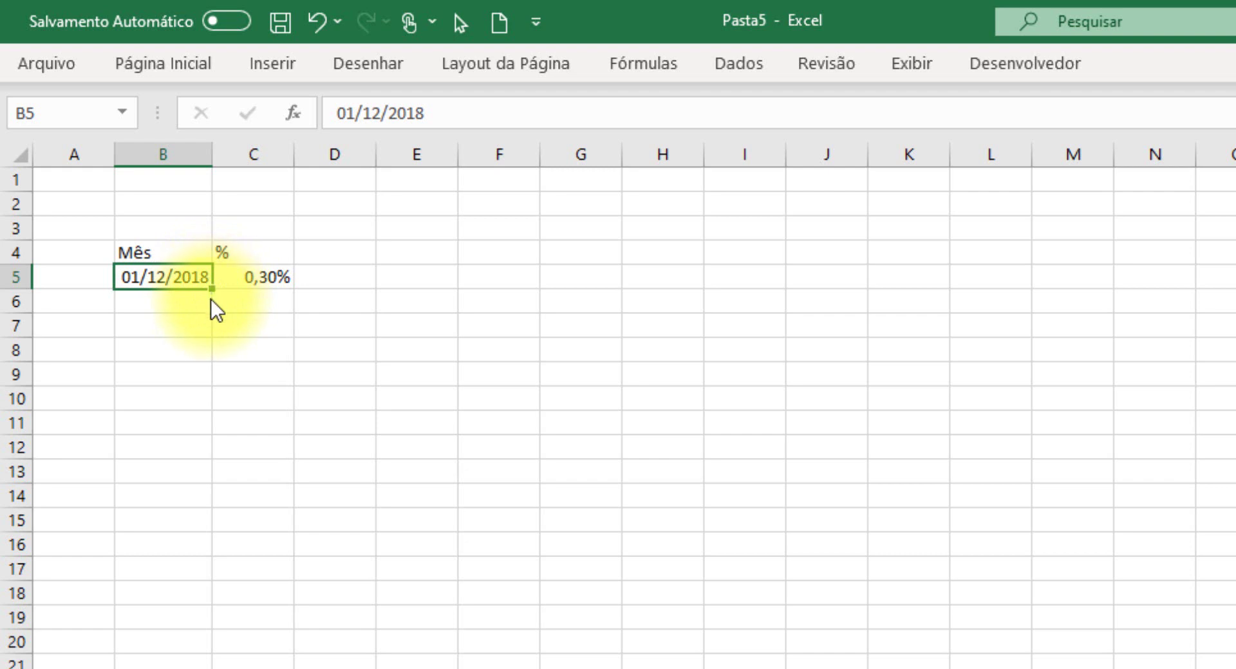
pyautogui.moveTo(211, 300); pyautogui.dragTo(211, 481)
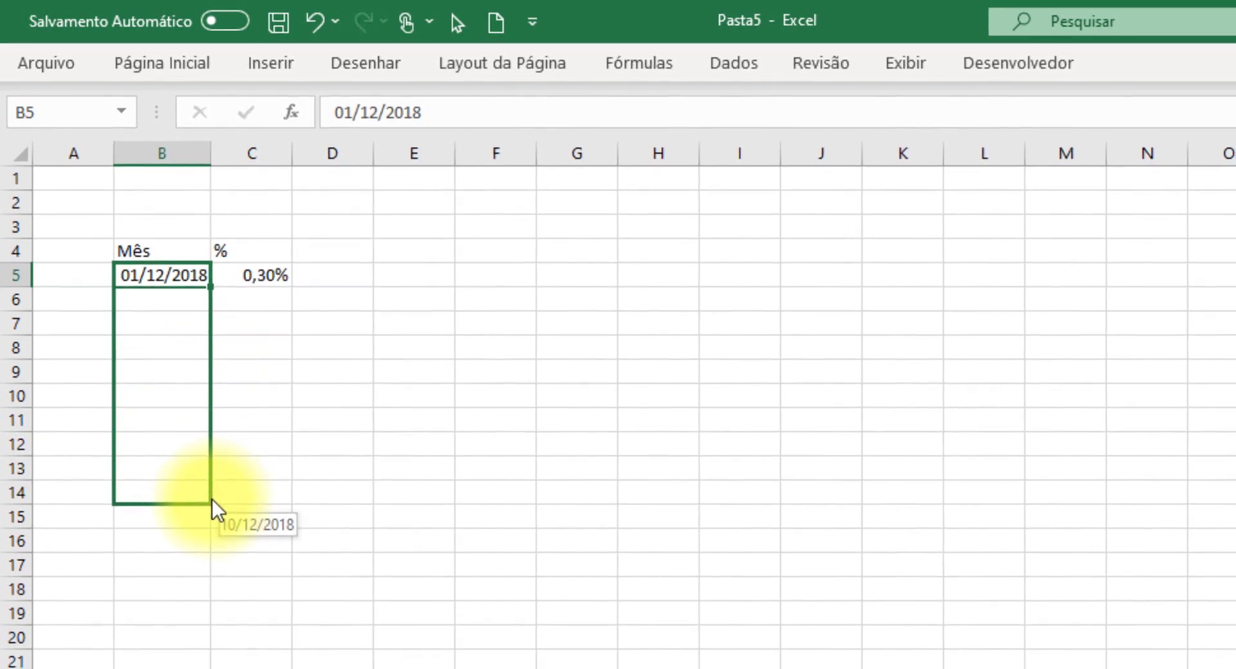
pyautogui.moveTo(202, 476); pyautogui.dragTo(202, 476)
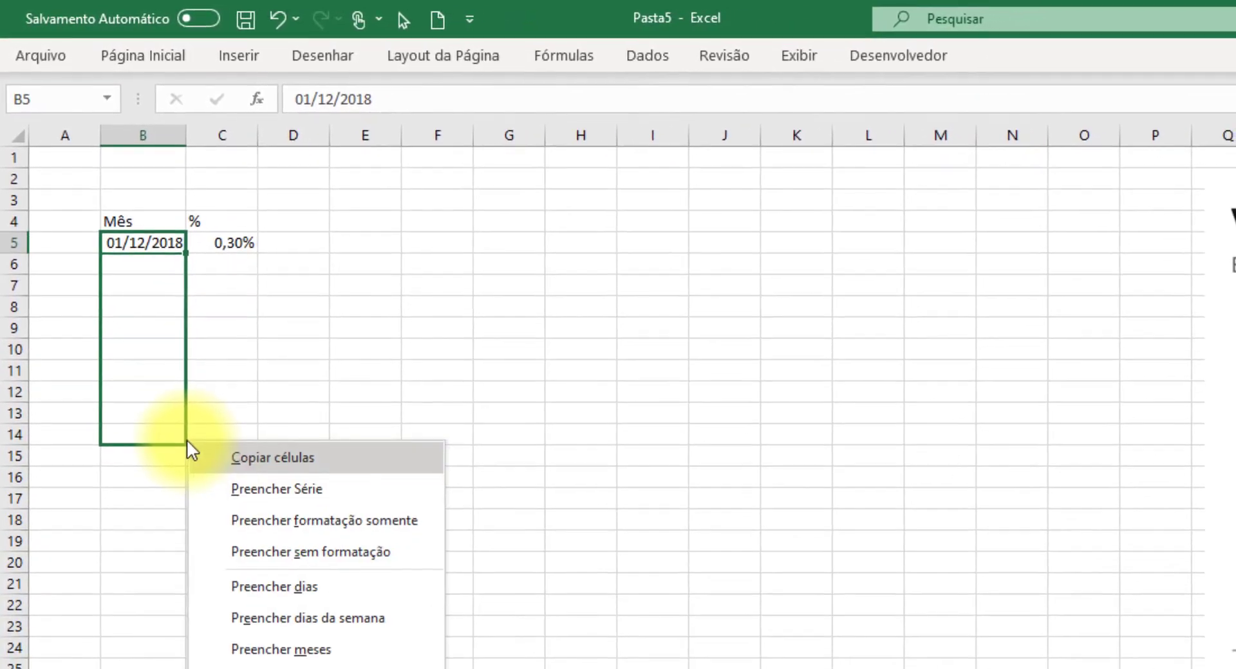
pyautogui.press('Down')
pyautogui.press('Down')
pyautogui.press('Down')
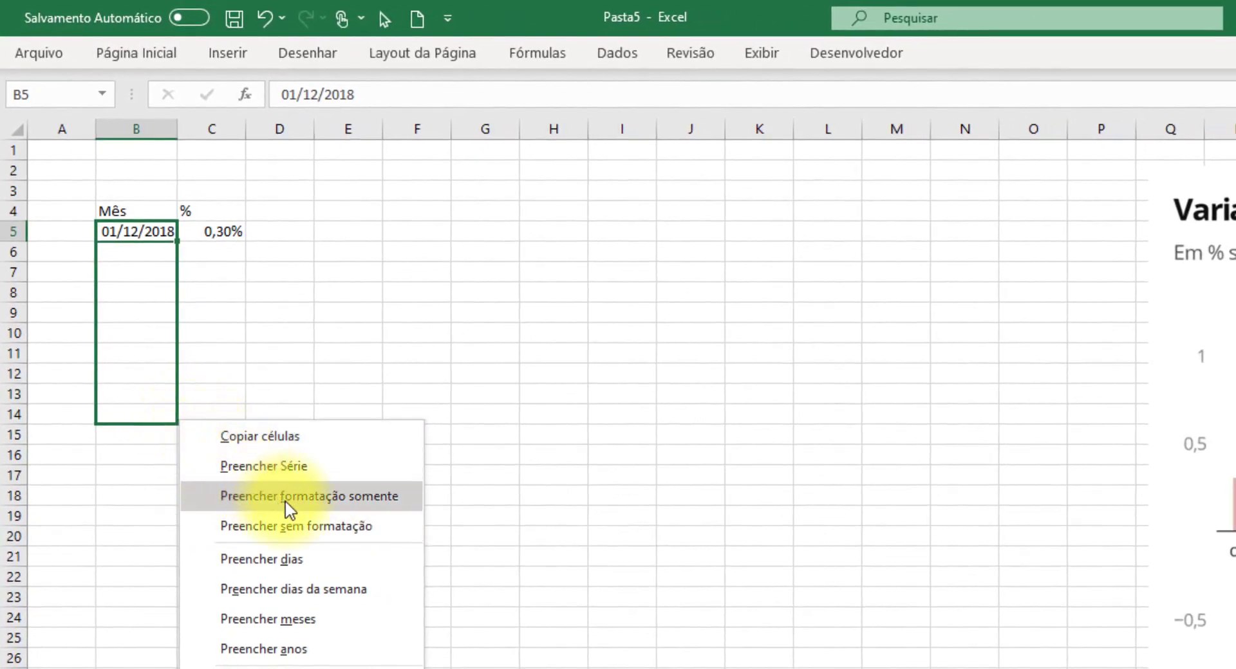
pyautogui.click(314, 619)
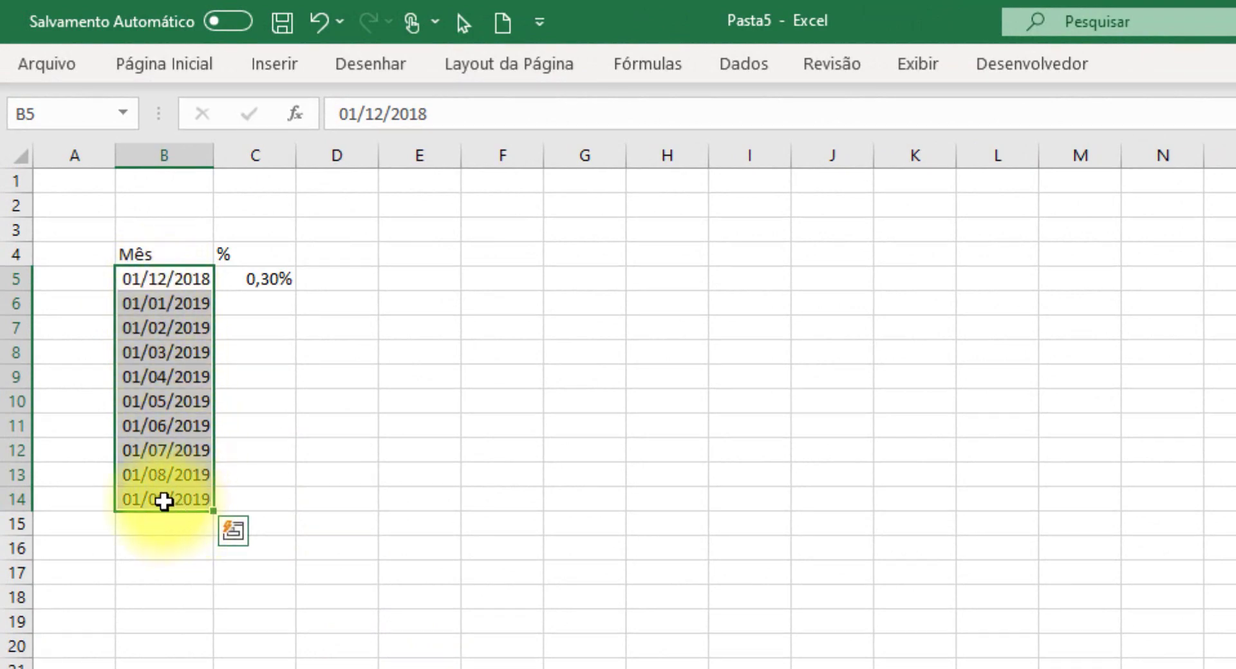
# - Enter the January to March 2019 percentages -0,02%, -0,92% and -0,31% in C6:C8
pyautogui.click(258, 303)
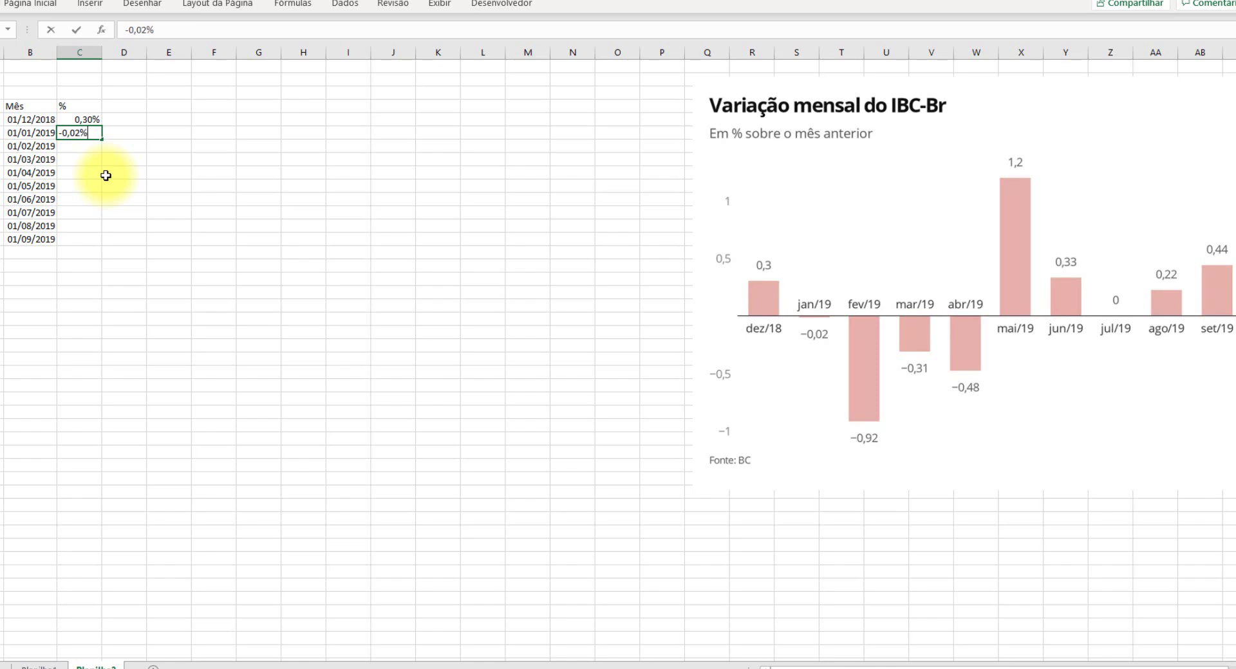
pyautogui.press('Return')
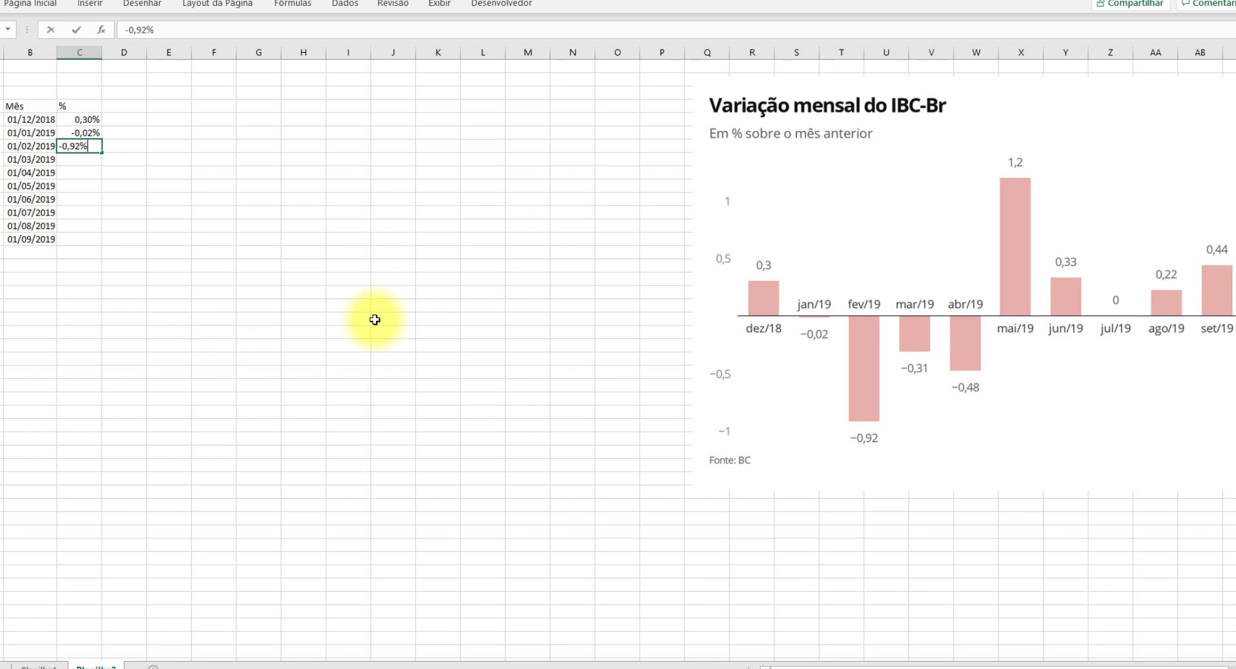
pyautogui.press('Return')
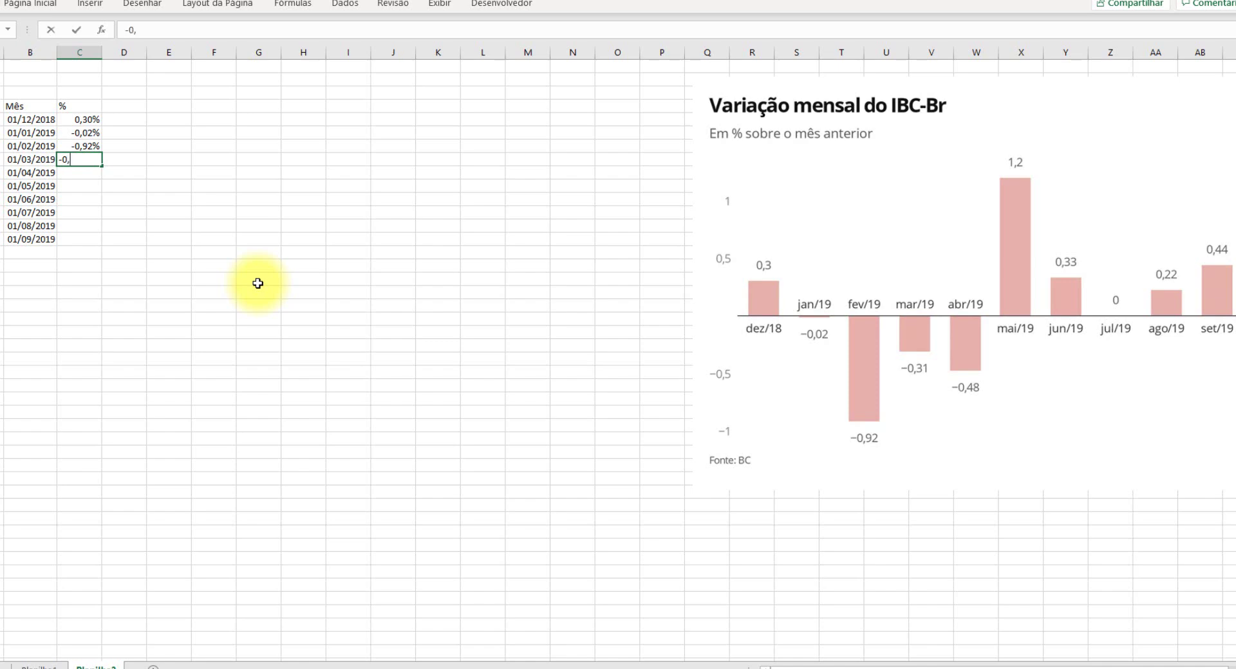
pyautogui.press('Return')
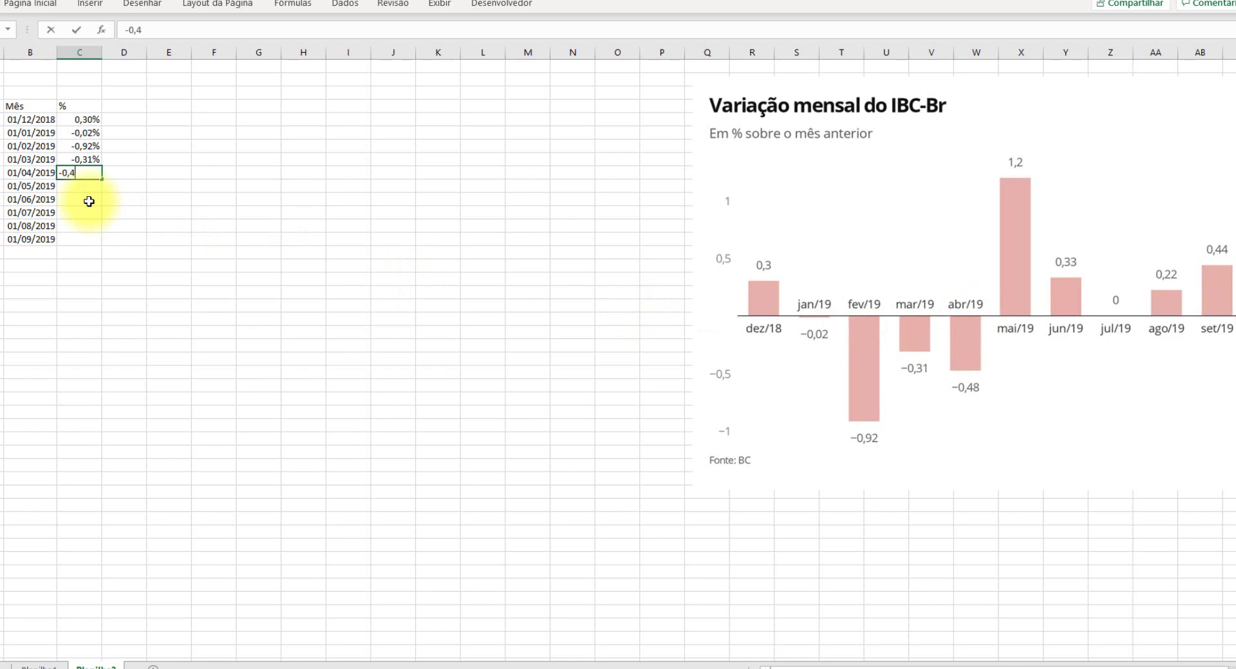
# - Enter the April 2019 percentage -0,48% in C9, making sure the value is negative
pyautogui.write('-0,48')
pyautogui.hotkey('ctrl', 'Return')
pyautogui.press('Return')
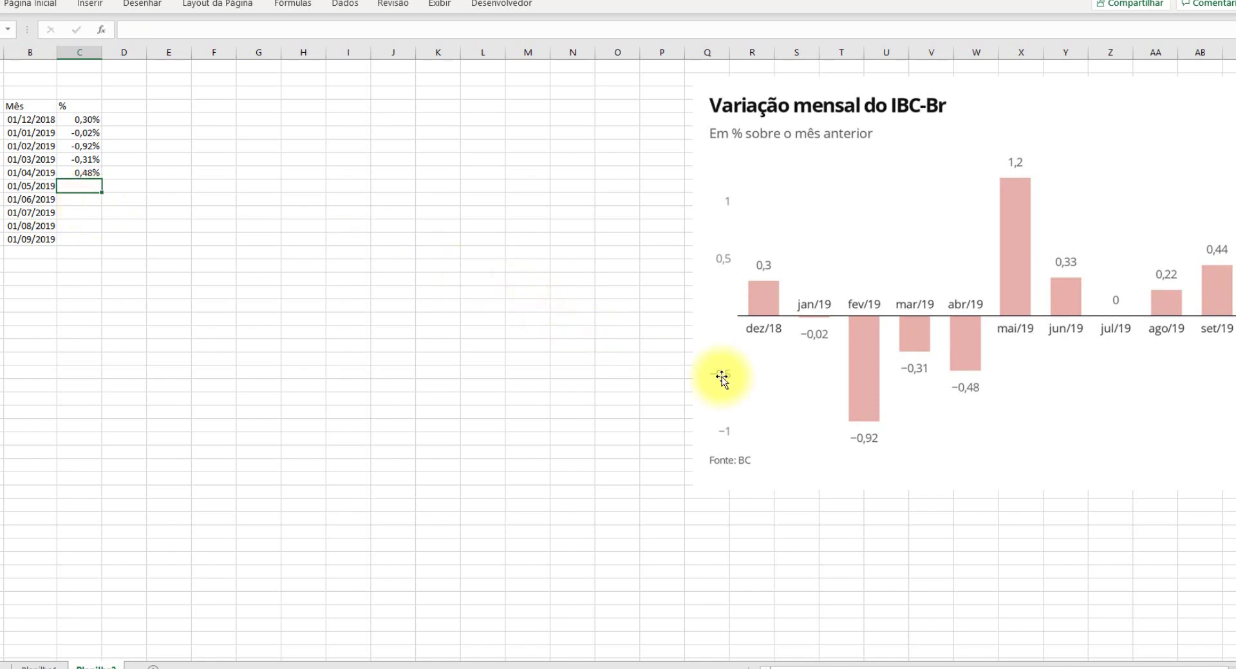
pyautogui.press('Up')
pyautogui.press('F2')
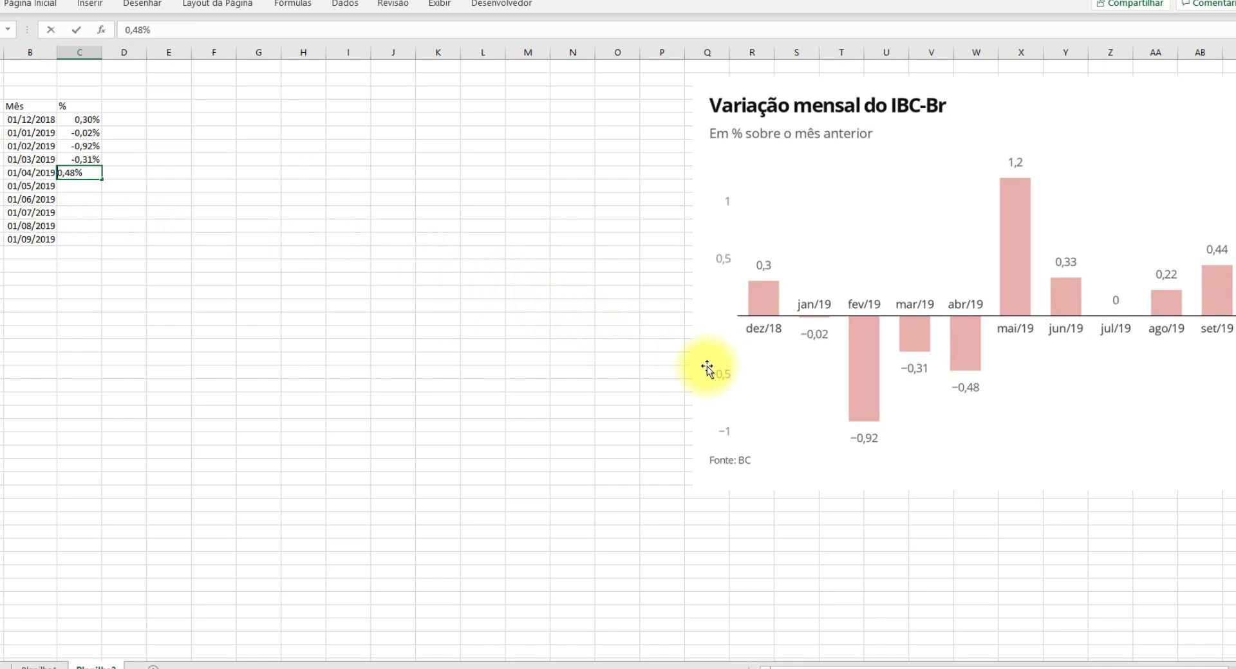
pyautogui.write('-')
pyautogui.press('Return')
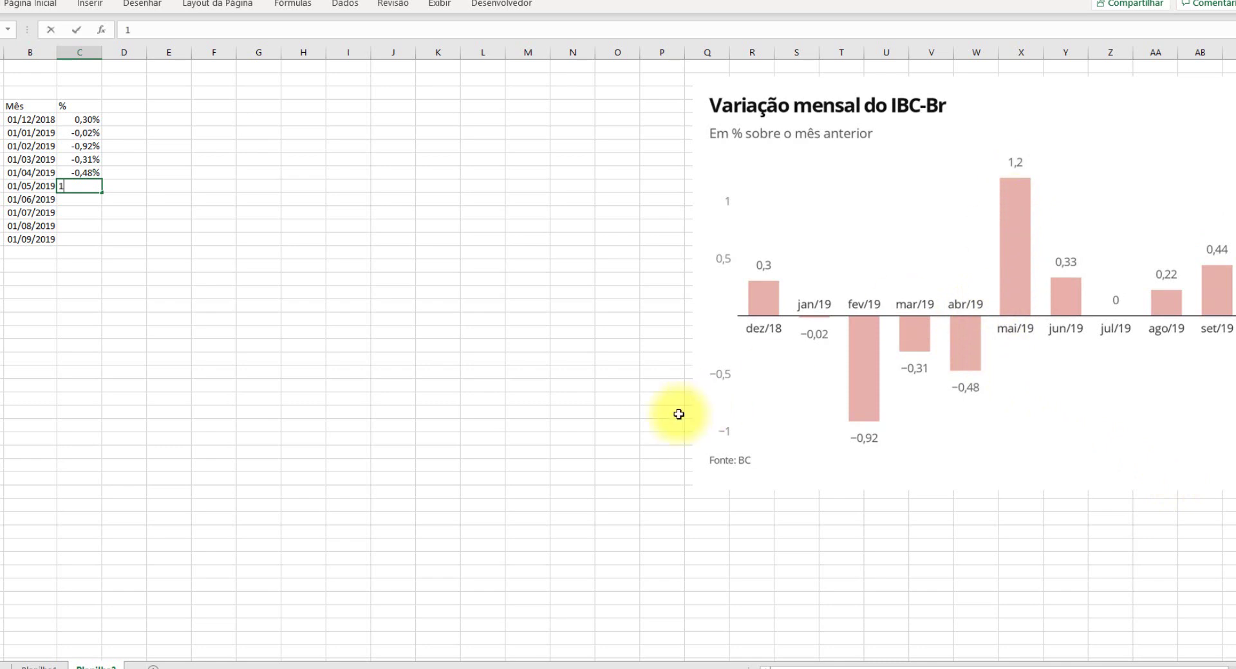
# - Enter the May to September 2019 percentages 1,20%, 0,33%, 0, 0,22% and 0,44% in C10:C14
pyautogui.write('1,20%')
pyautogui.press('Return')
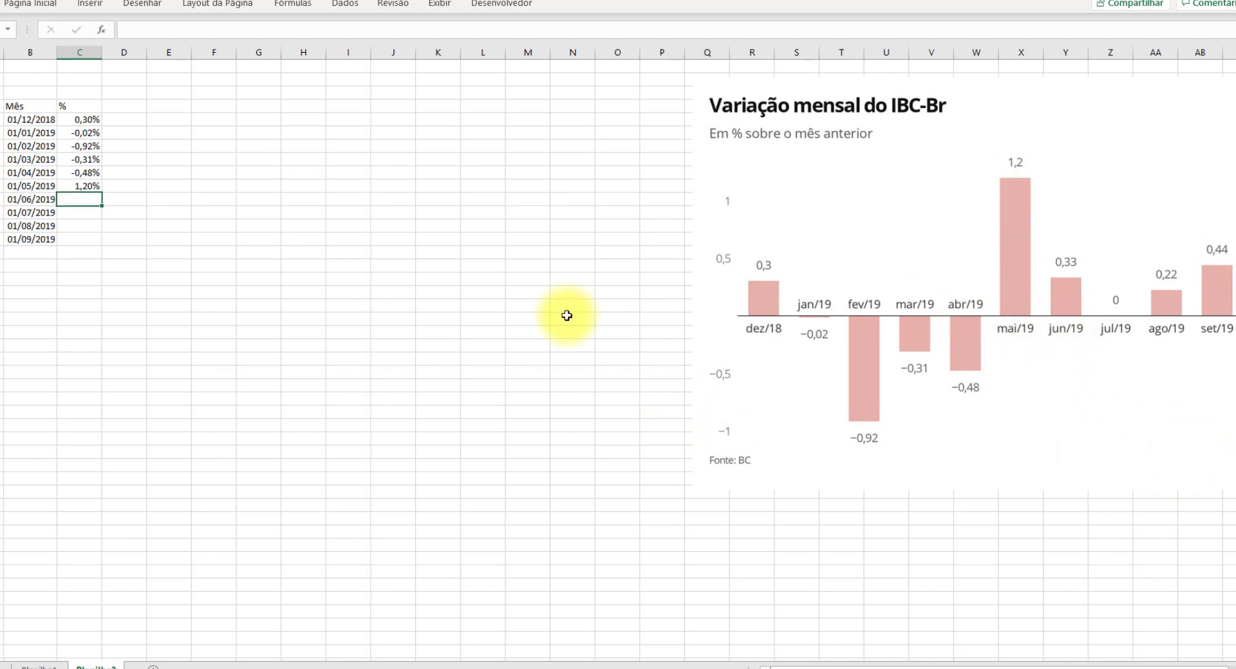
pyautogui.write('0,33%')
pyautogui.press('Return')
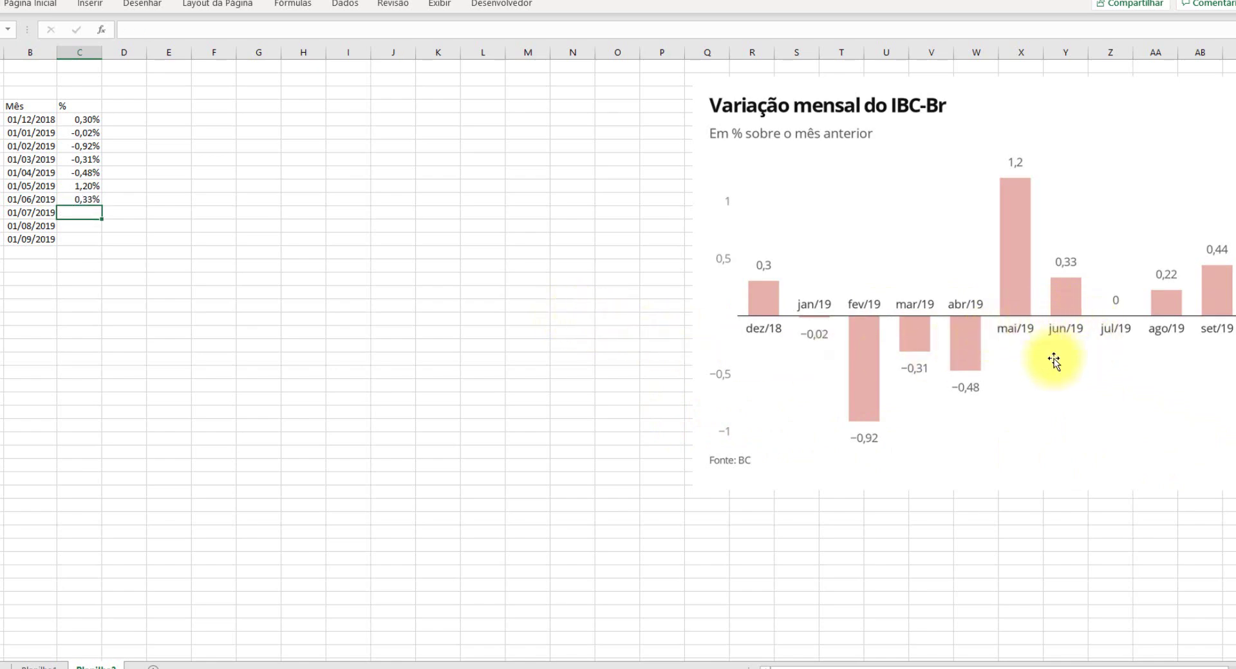
pyautogui.write('0')
pyautogui.press('Return')
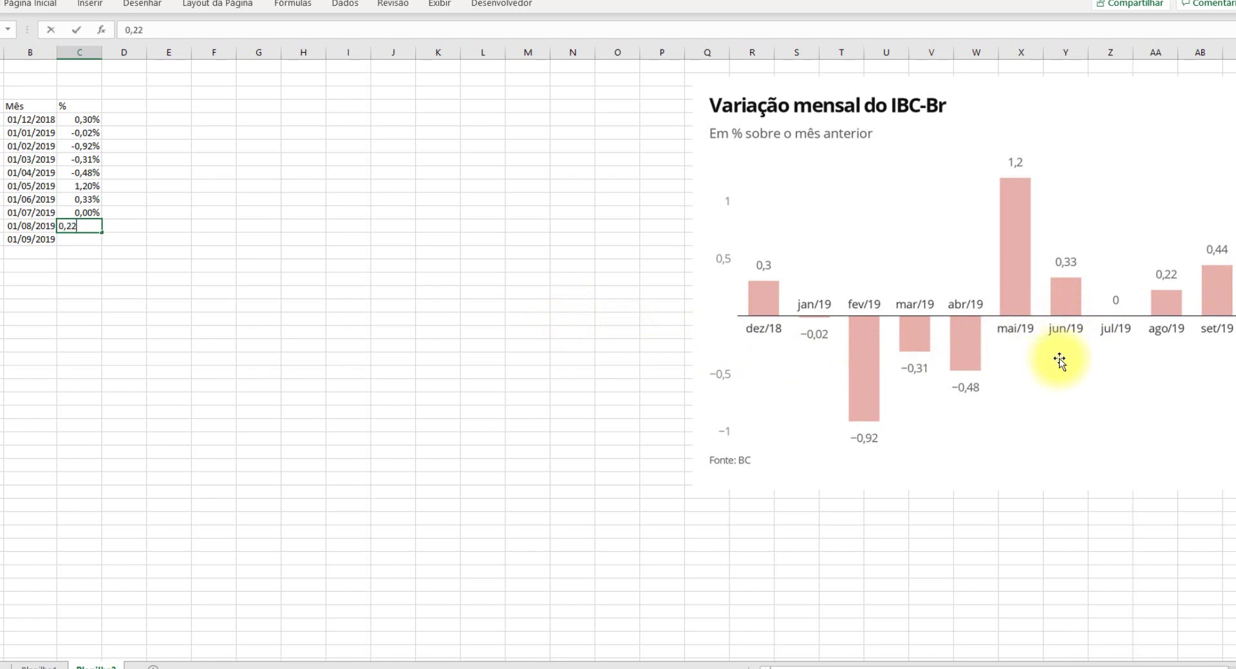
pyautogui.press('Return')
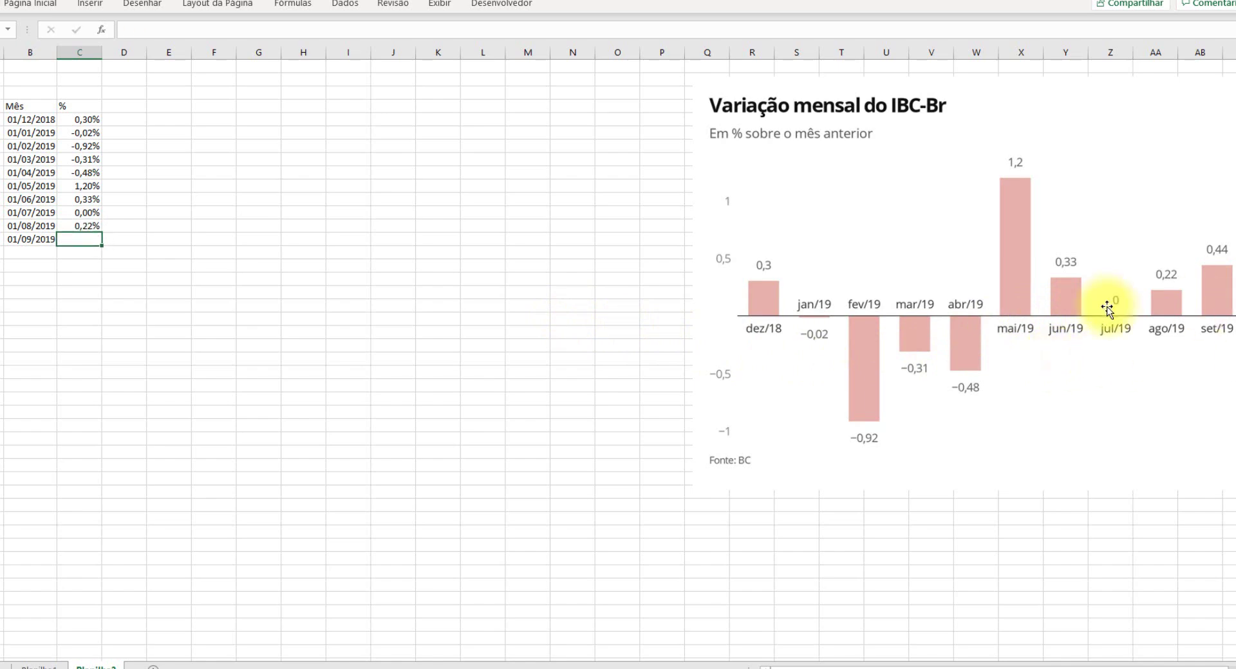
pyautogui.write('0,44%')
pyautogui.press('Return')
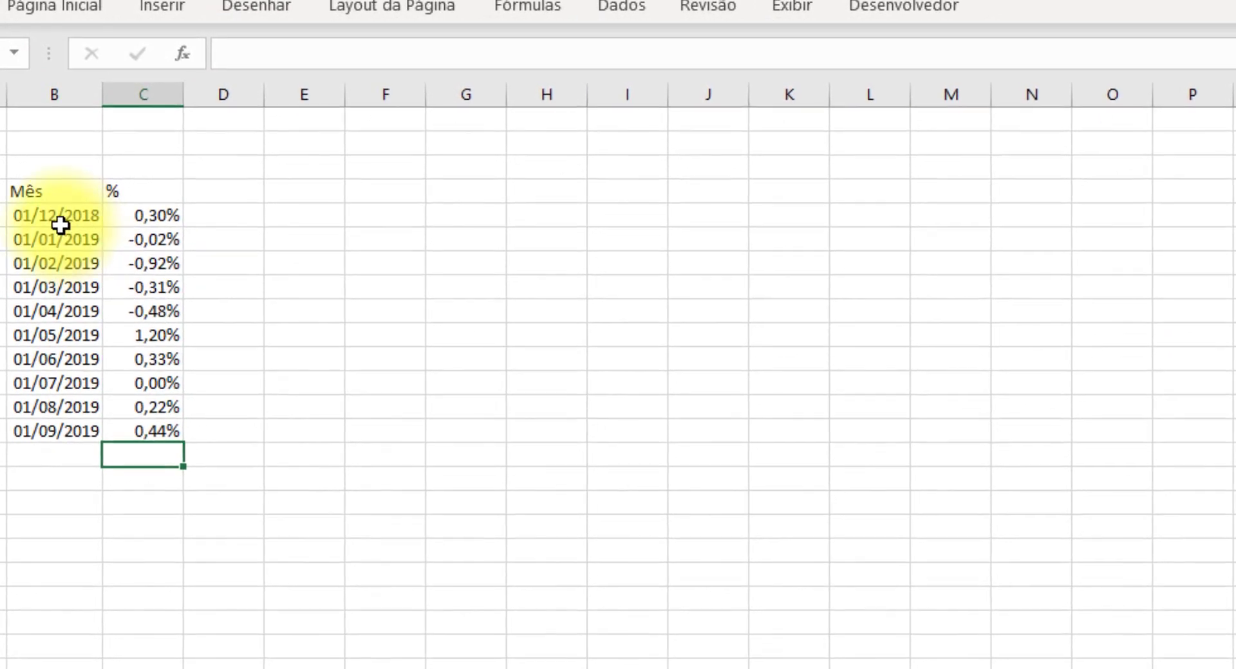
# - Insert a clustered column chart from the months and percentages in B5:C14
pyautogui.moveTo(55, 211); pyautogui.dragTo(132, 427)
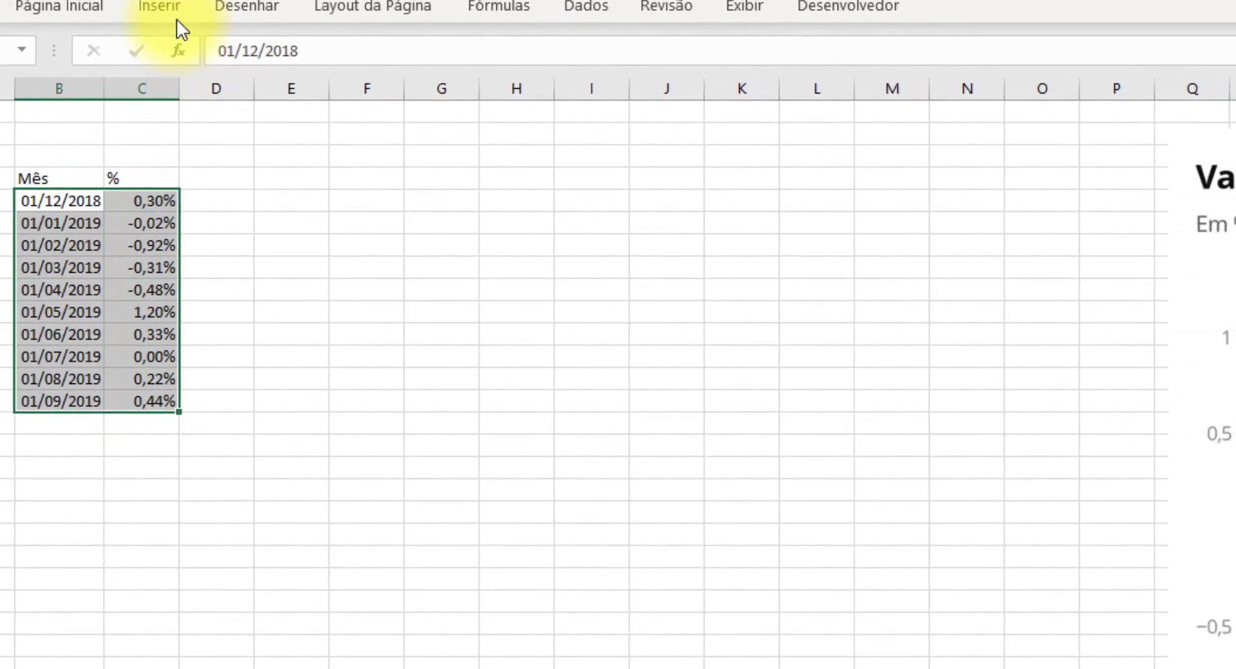
pyautogui.click(161, 6)
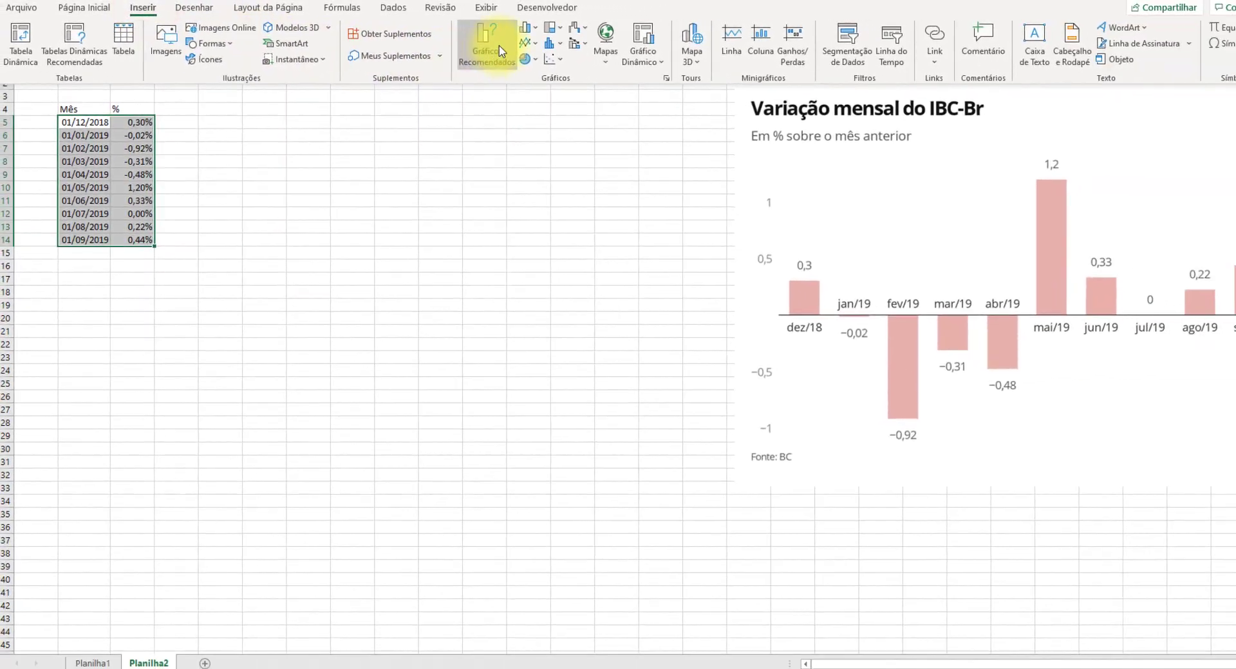
pyautogui.click(567, 29)
pyautogui.click(530, 76)
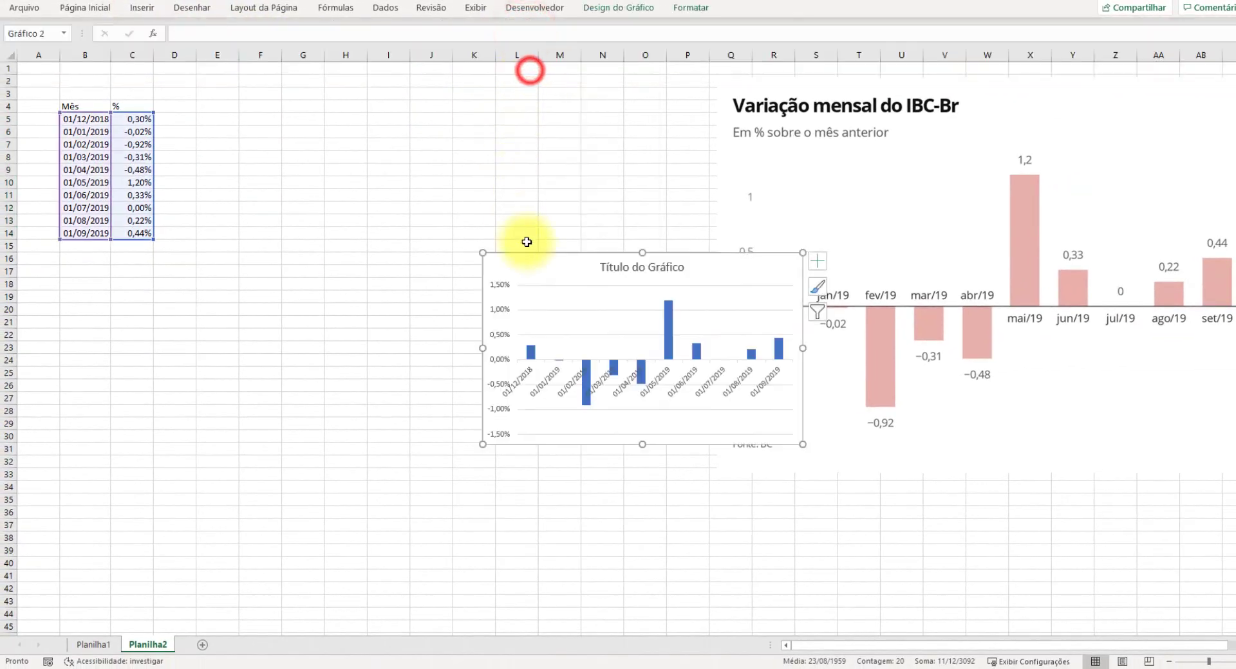
# - Move the column chart over the pasted picture to compare the two, and delete the column chart
pyautogui.moveTo(545, 271); pyautogui.dragTo(988, 379)
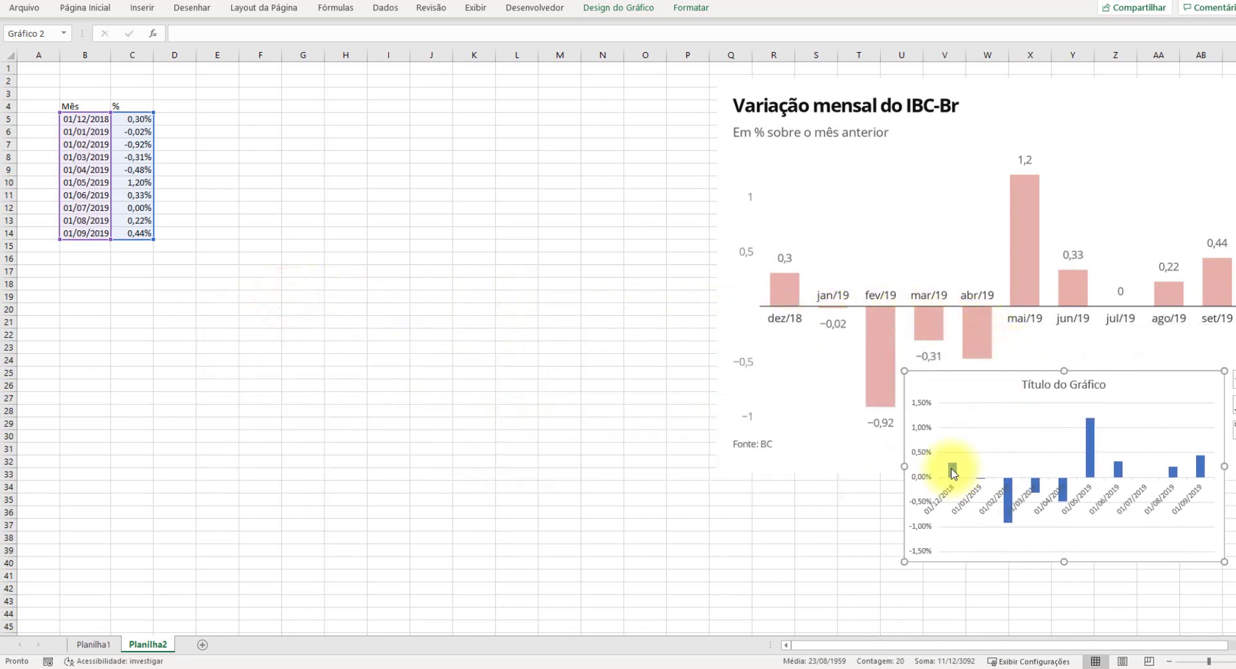
pyautogui.moveTo(951, 473)
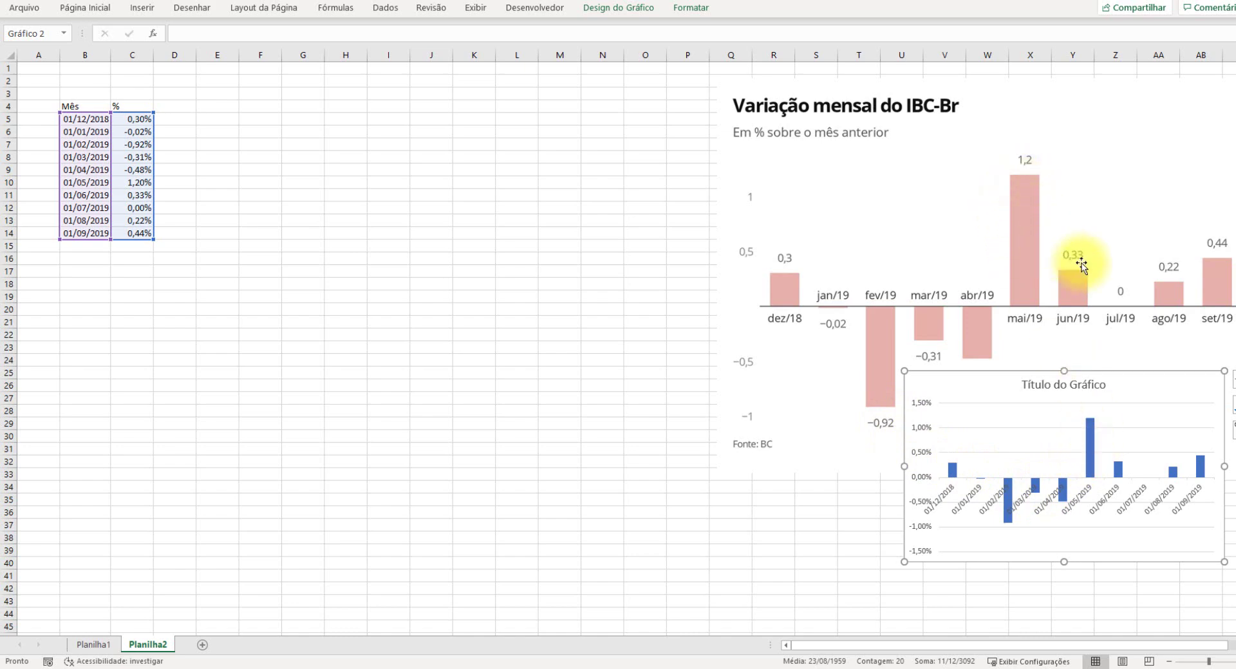
pyautogui.click(1091, 374)
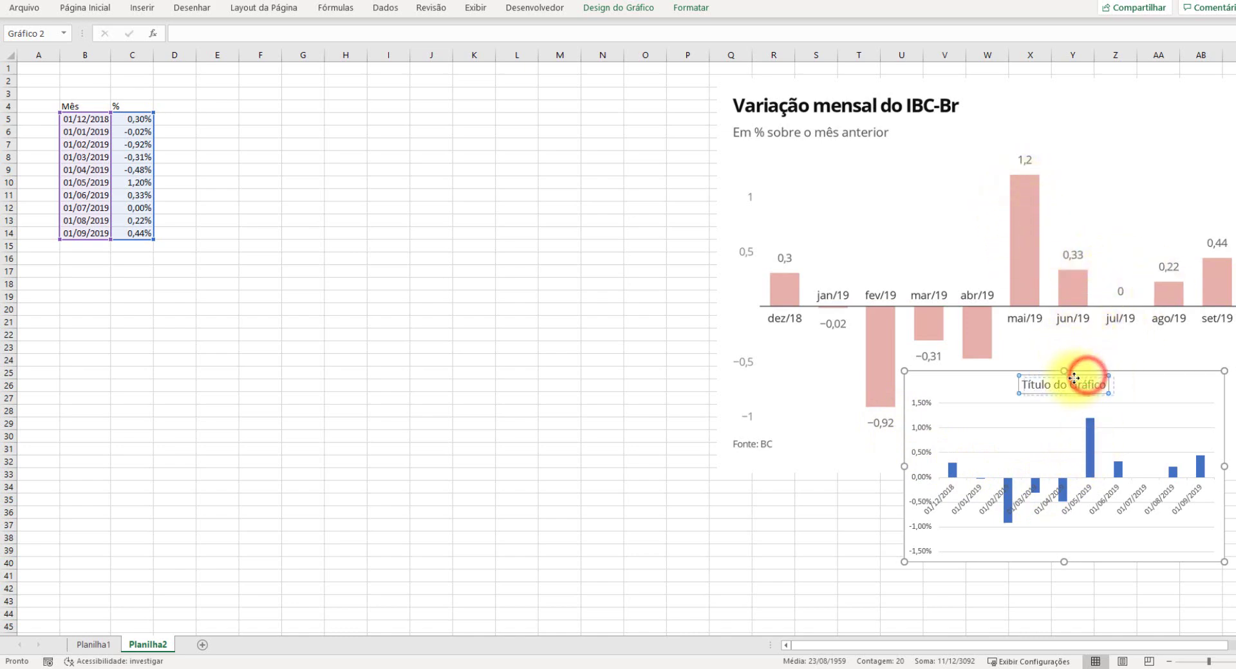
pyautogui.moveTo(1082, 372); pyautogui.dragTo(1125, 384)
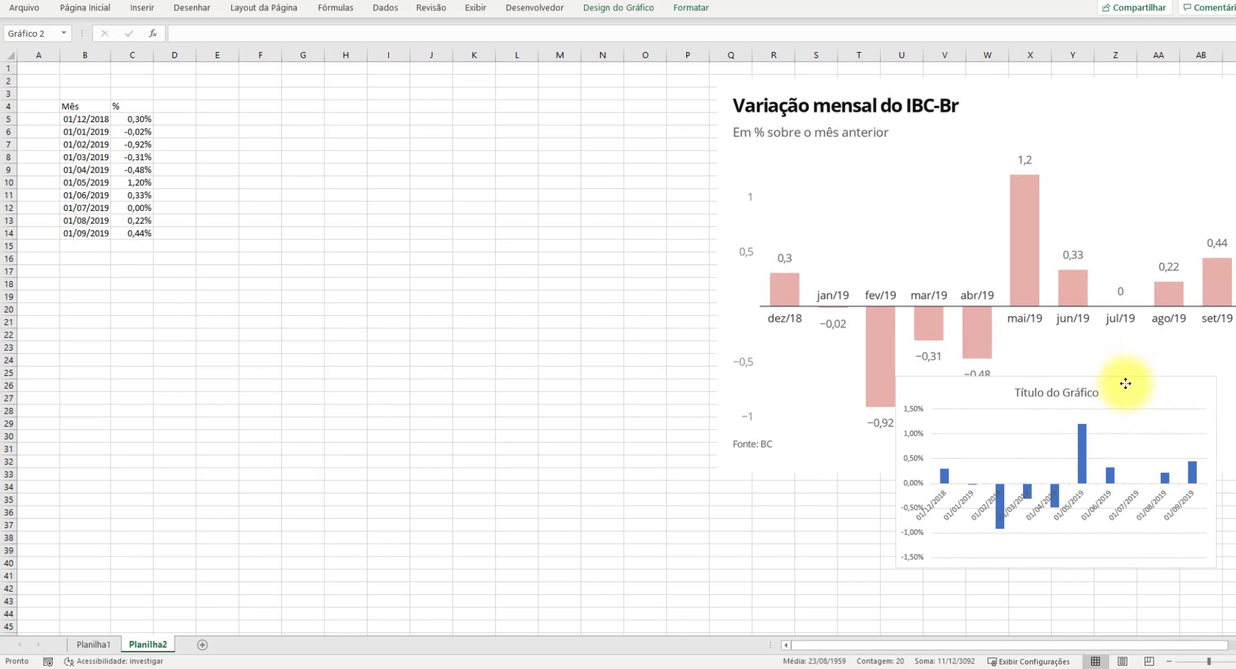
pyautogui.moveTo(1125, 384); pyautogui.dragTo(503, 217)
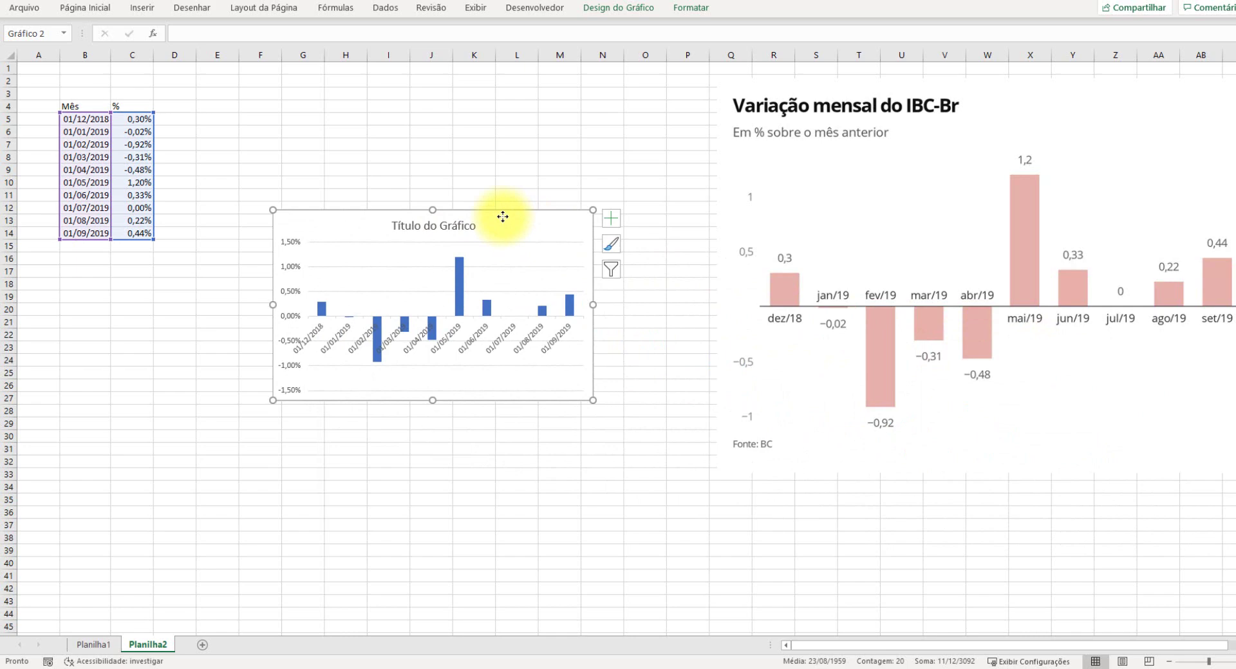
pyautogui.press('Delete')
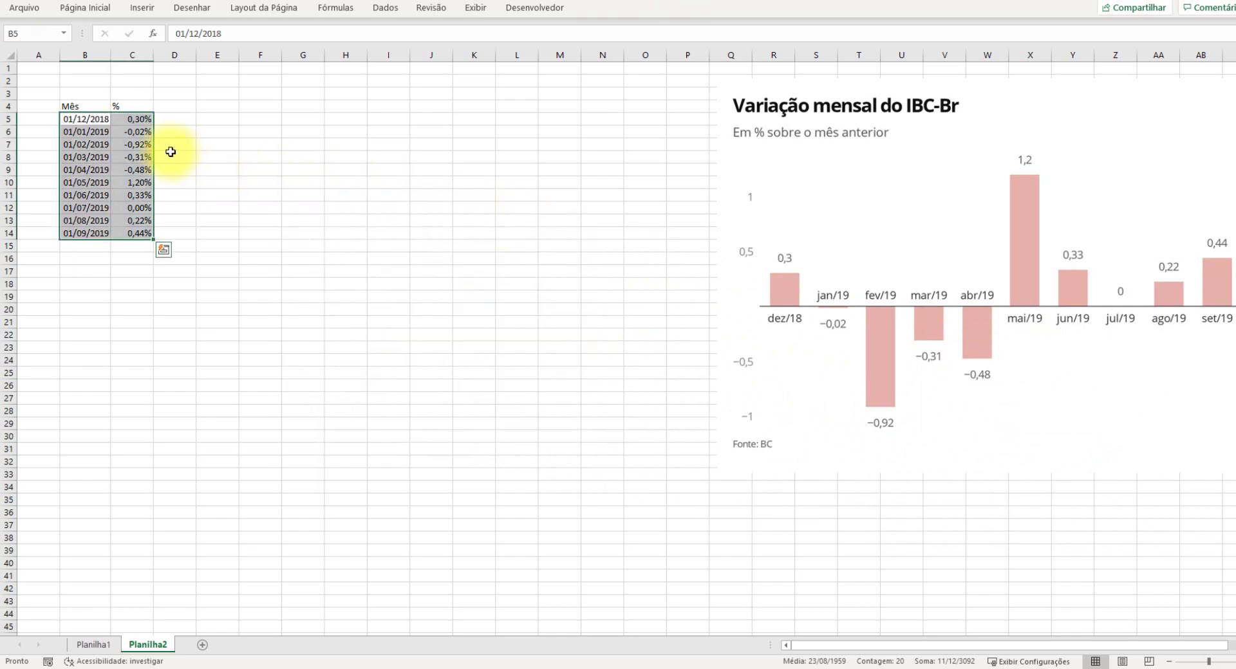
# - Enter the starting value 1000 in D3, above the percentage rows
pyautogui.click(113, 131)
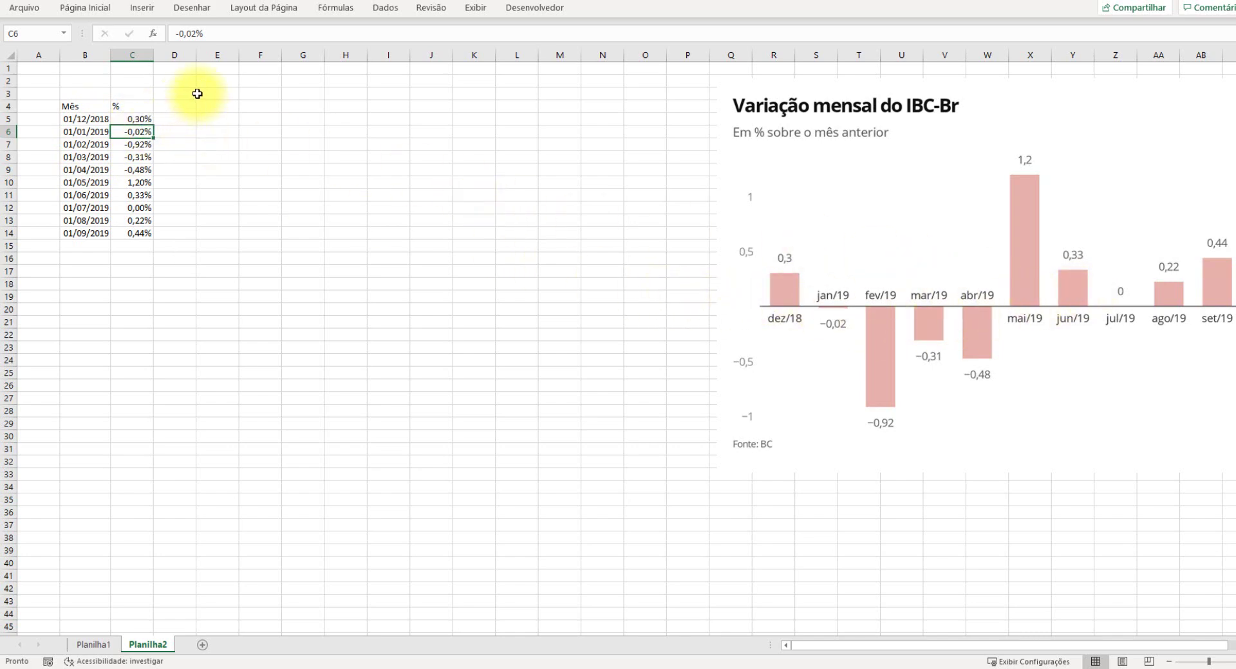
pyautogui.click(190, 94)
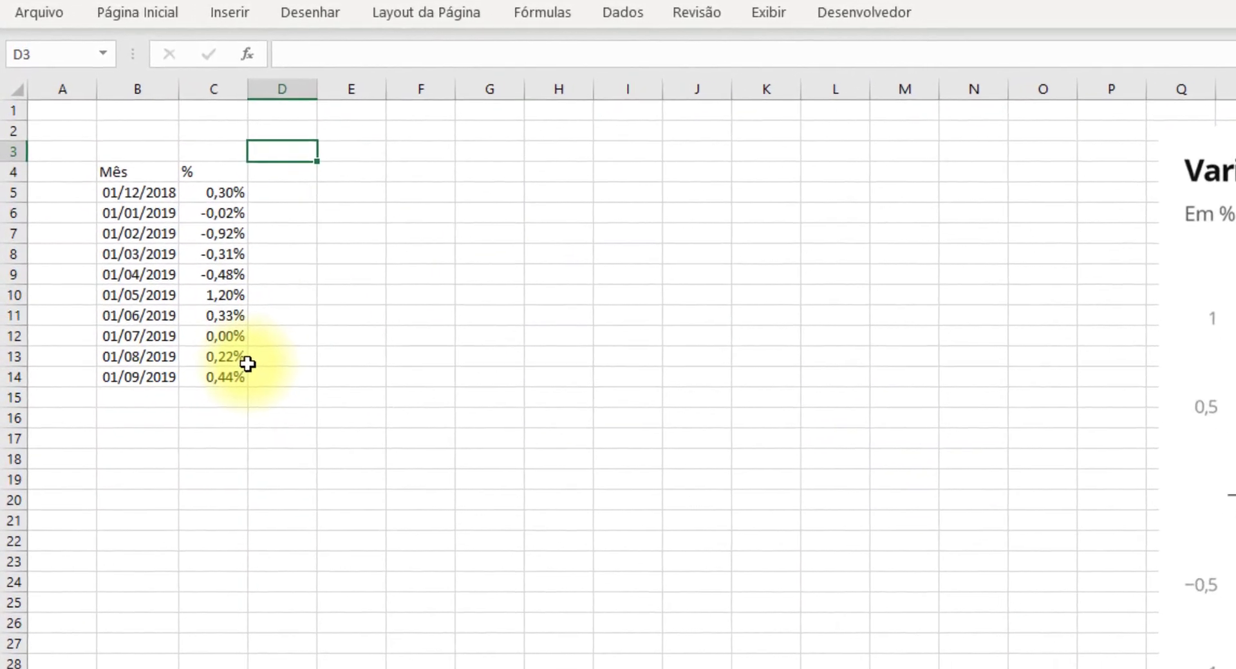
pyautogui.write('1000')
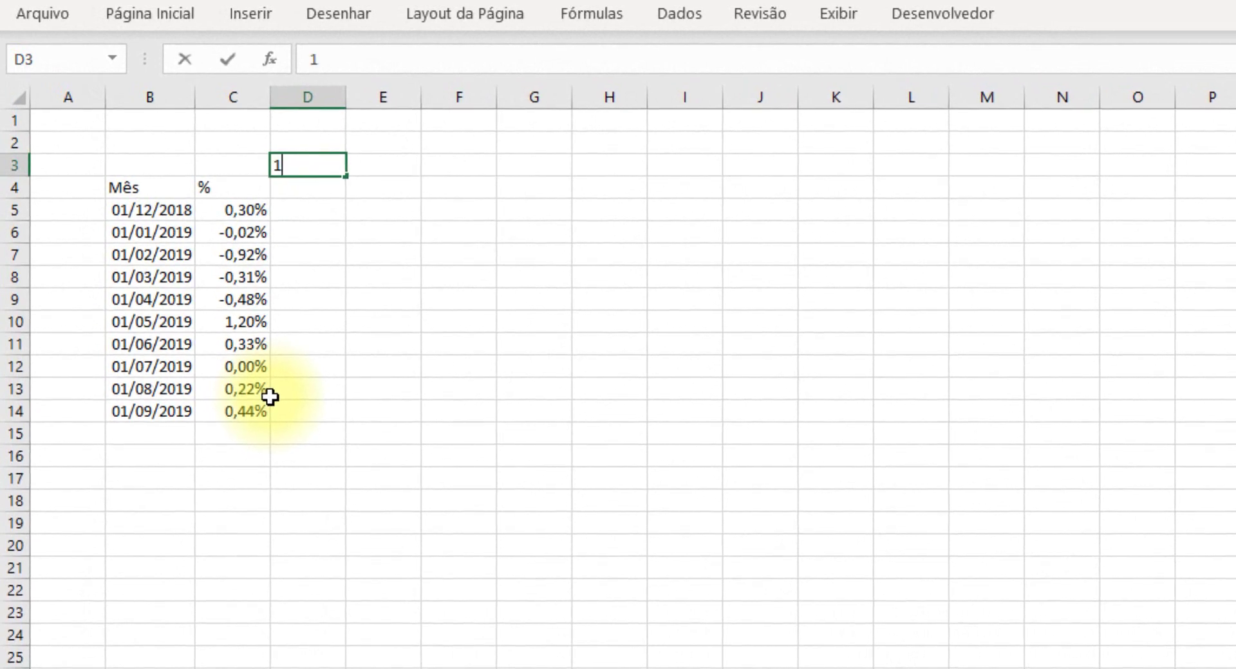
pyautogui.press('Down')
pyautogui.press('Down')
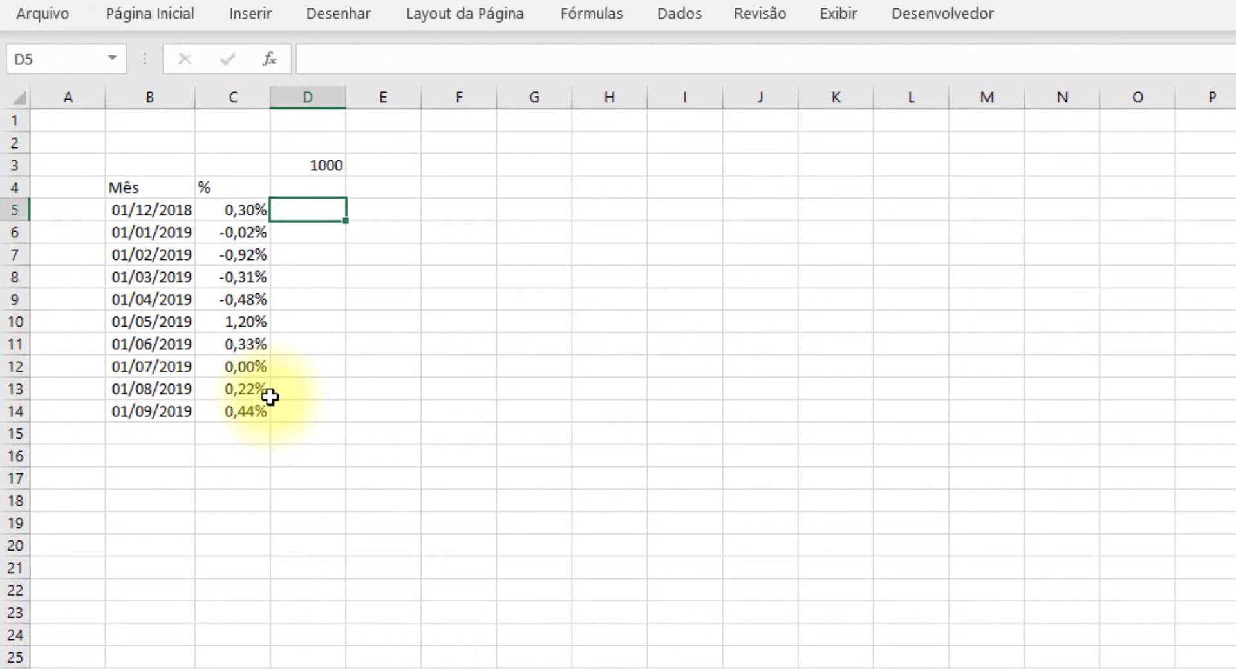
# - Enter the formula =D3*C5 in D5 to calculate the first month's variation on the starting value
pyautogui.moveTo(248, 210); pyautogui.dragTo(245, 412)
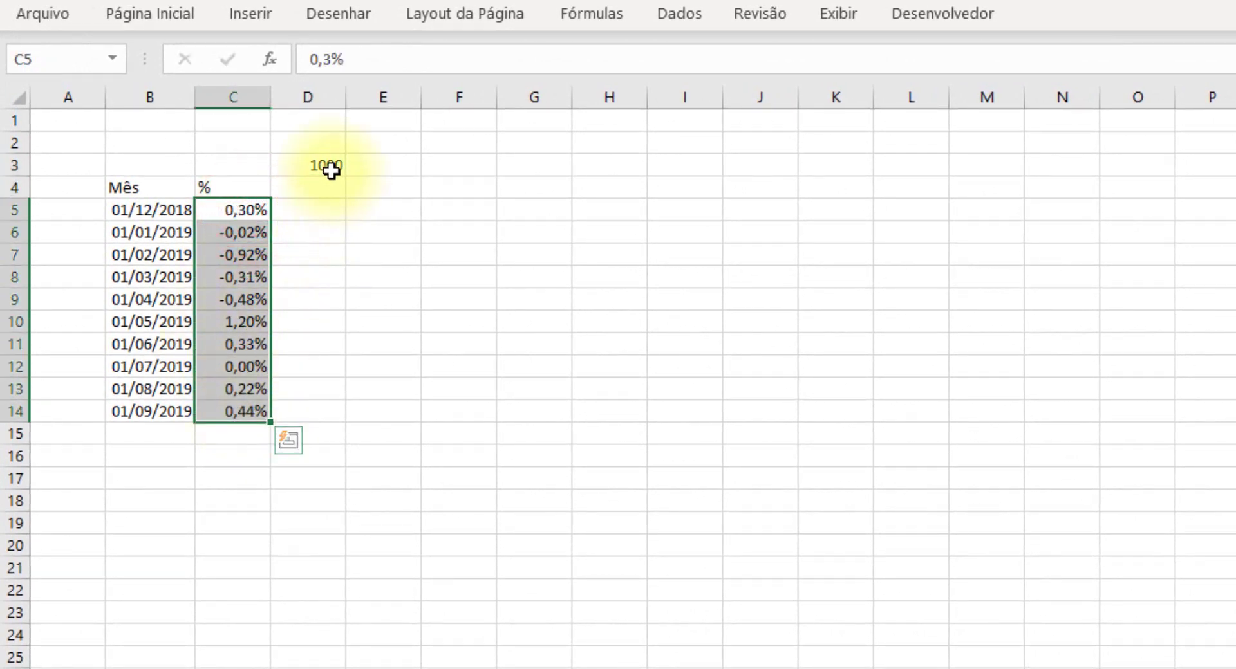
pyautogui.click(327, 210)
pyautogui.write('=')
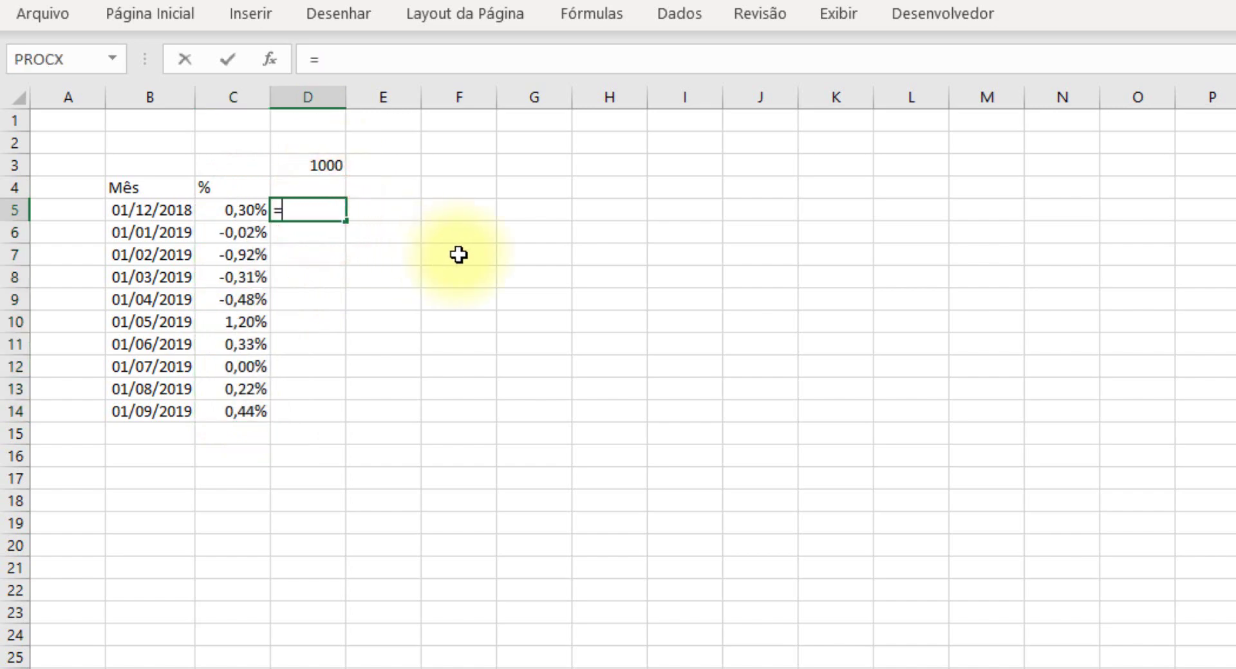
pyautogui.press('Up')
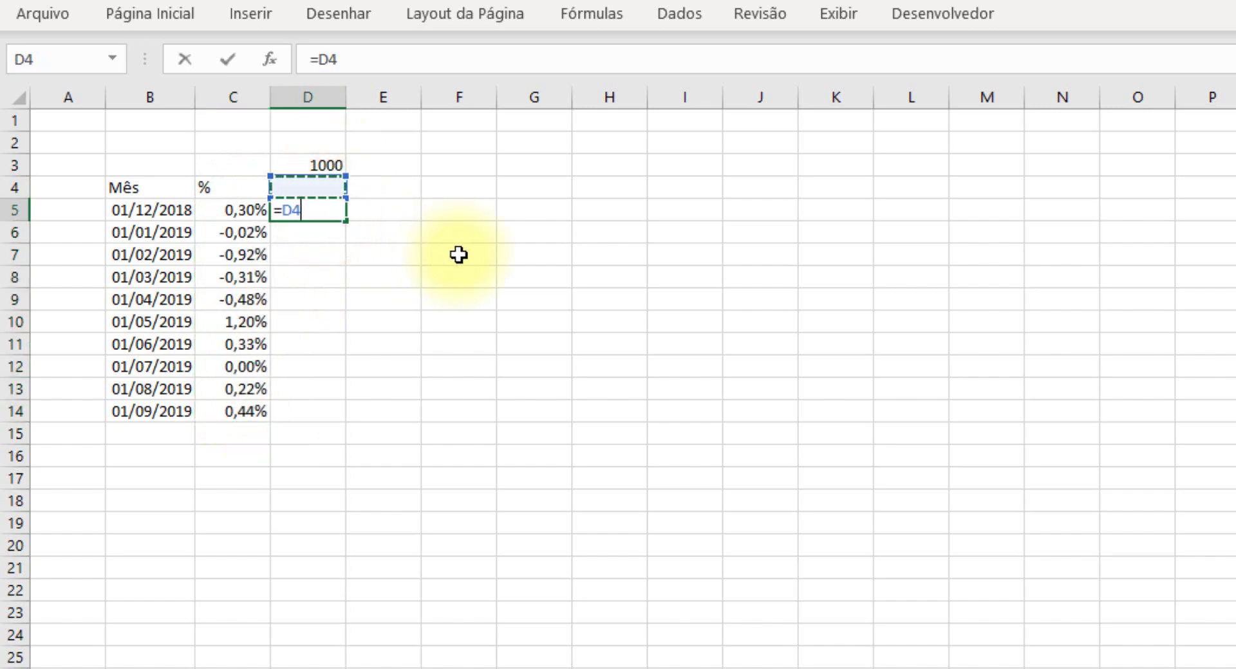
pyautogui.press('Up')
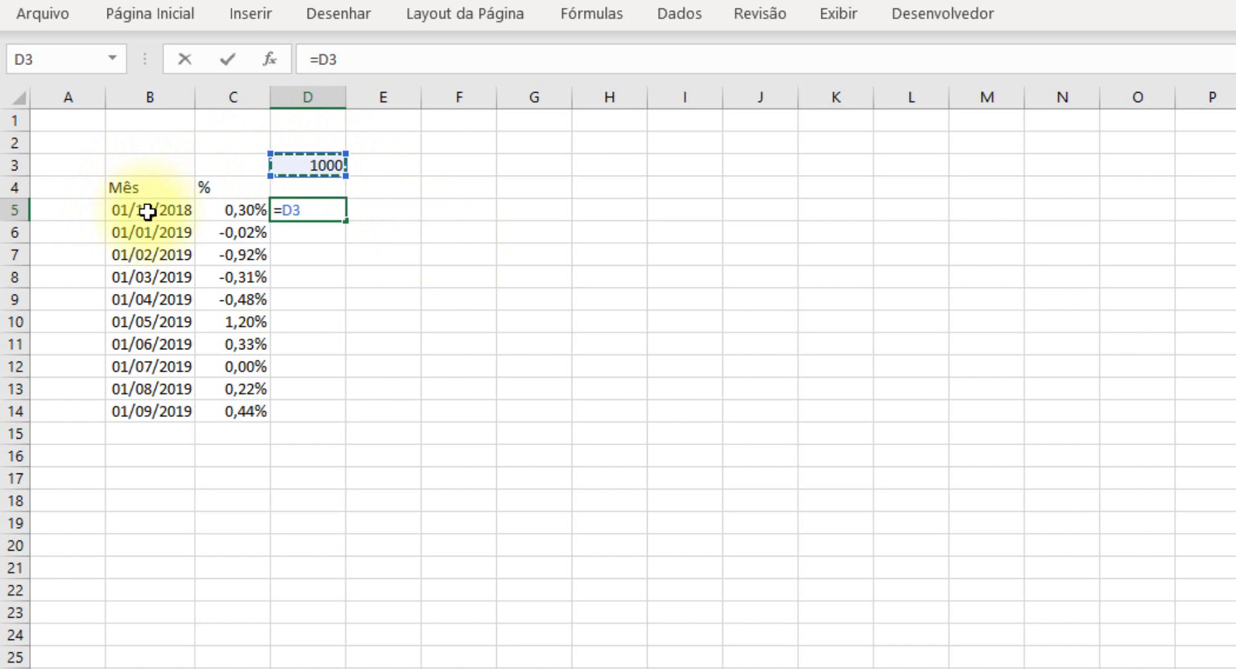
pyautogui.write('*')
pyautogui.press('Left')
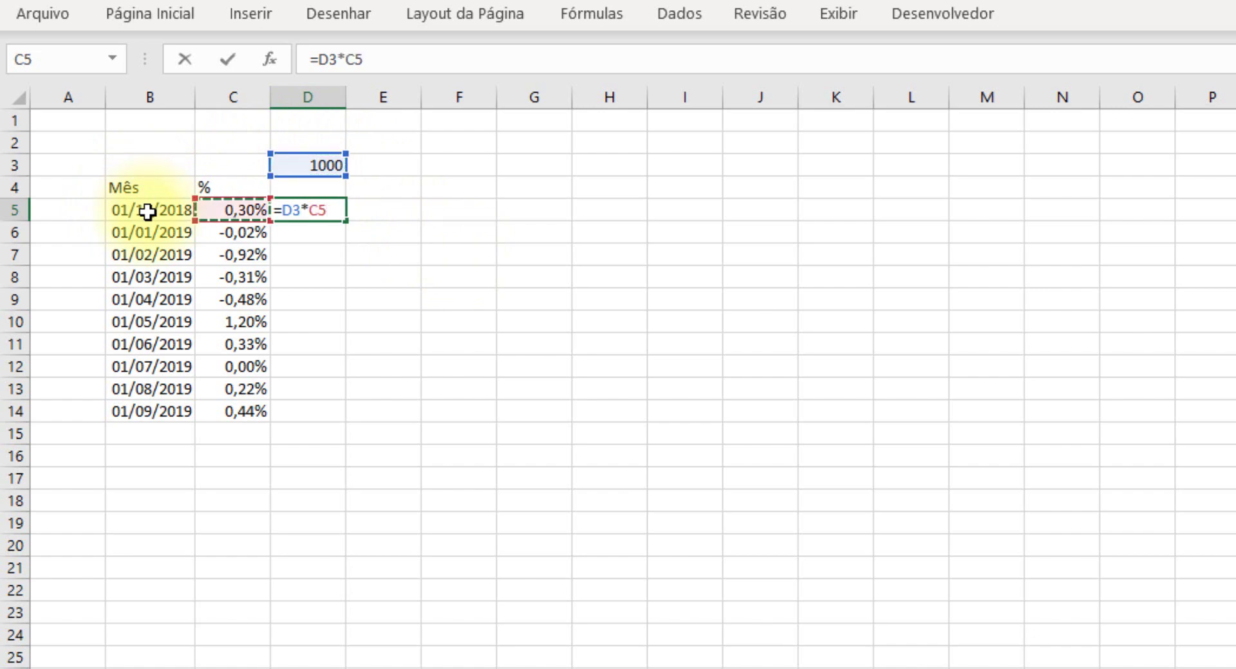
pyautogui.press('Return')
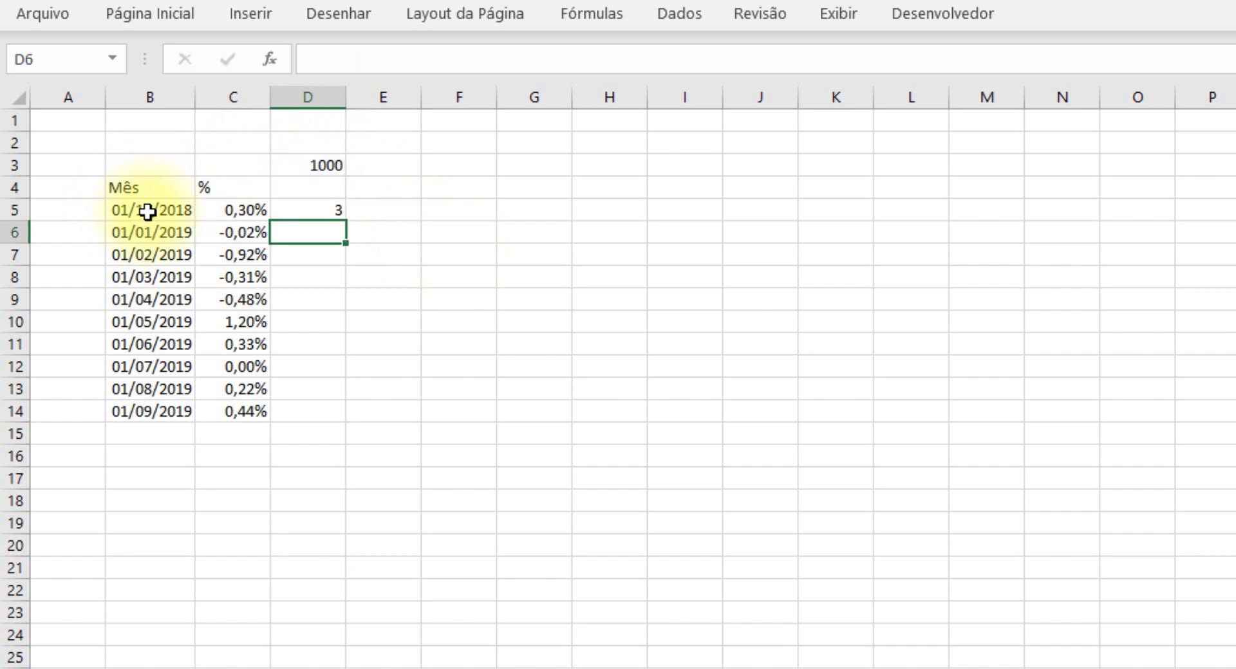
pyautogui.press('Up')
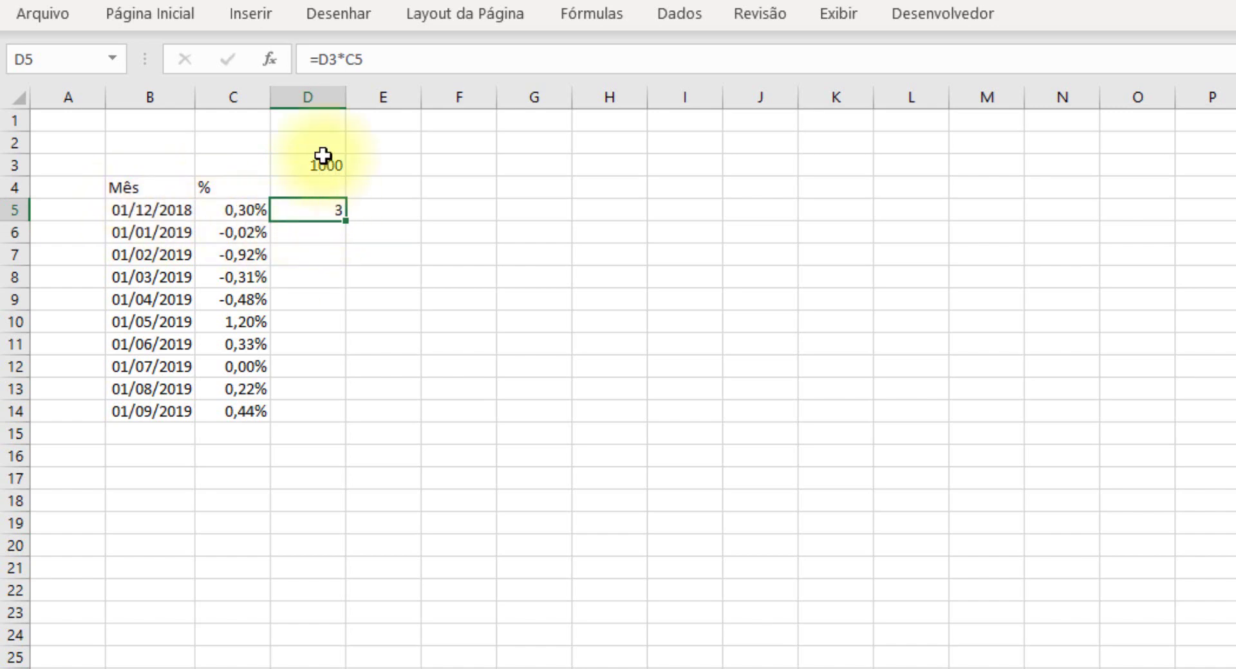
# - Format columns D and E with the thousands separator number style
pyautogui.moveTo(319, 98); pyautogui.dragTo(362, 105)
pyautogui.rightClick(363, 157)
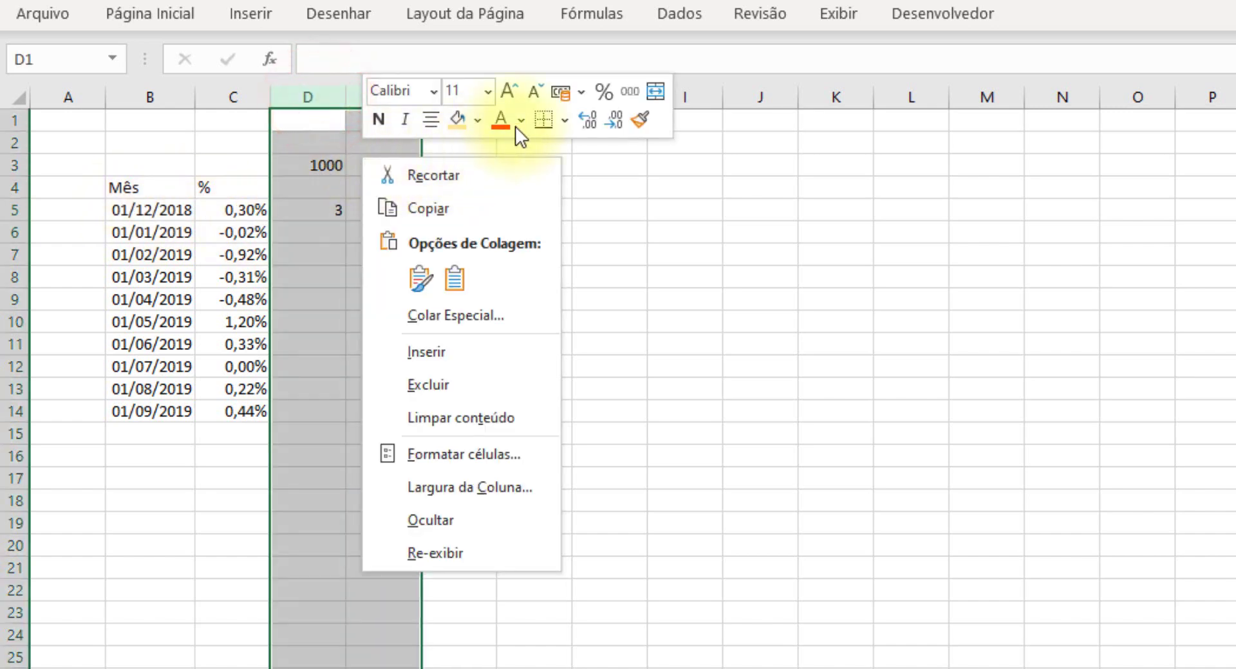
pyautogui.click(632, 94)
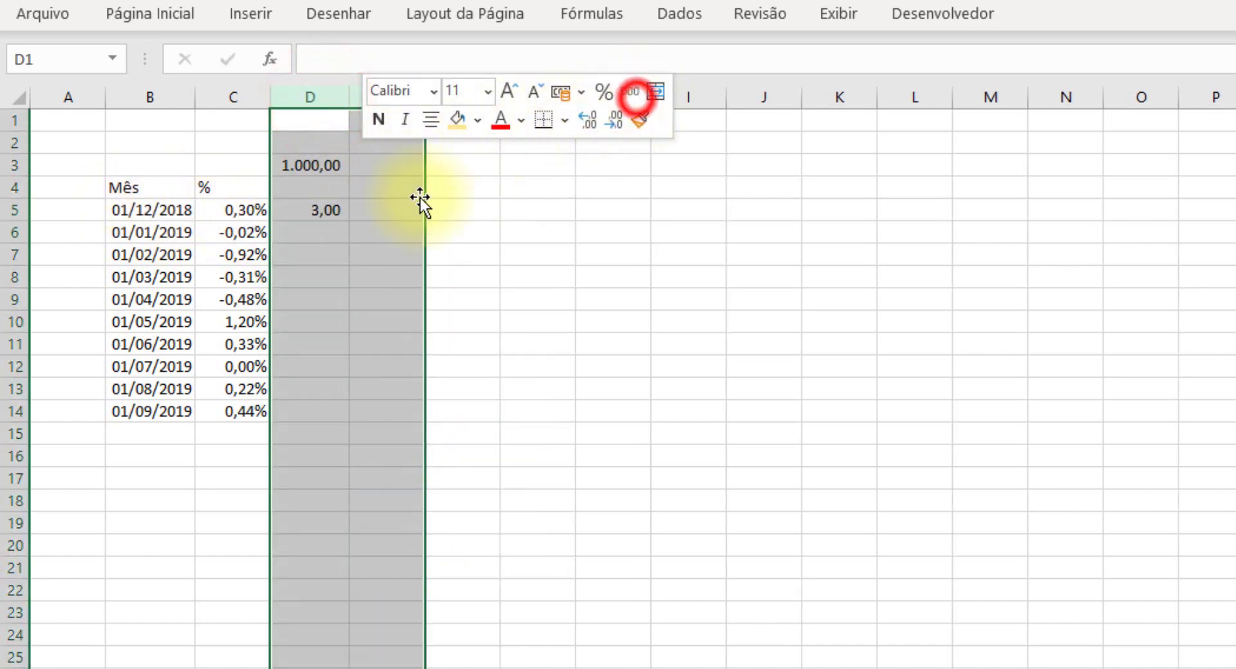
# - Enter the formula =D3+D5 in E5 to add the first month's variation to the starting value
pyautogui.click(383, 210)
pyautogui.write('=')
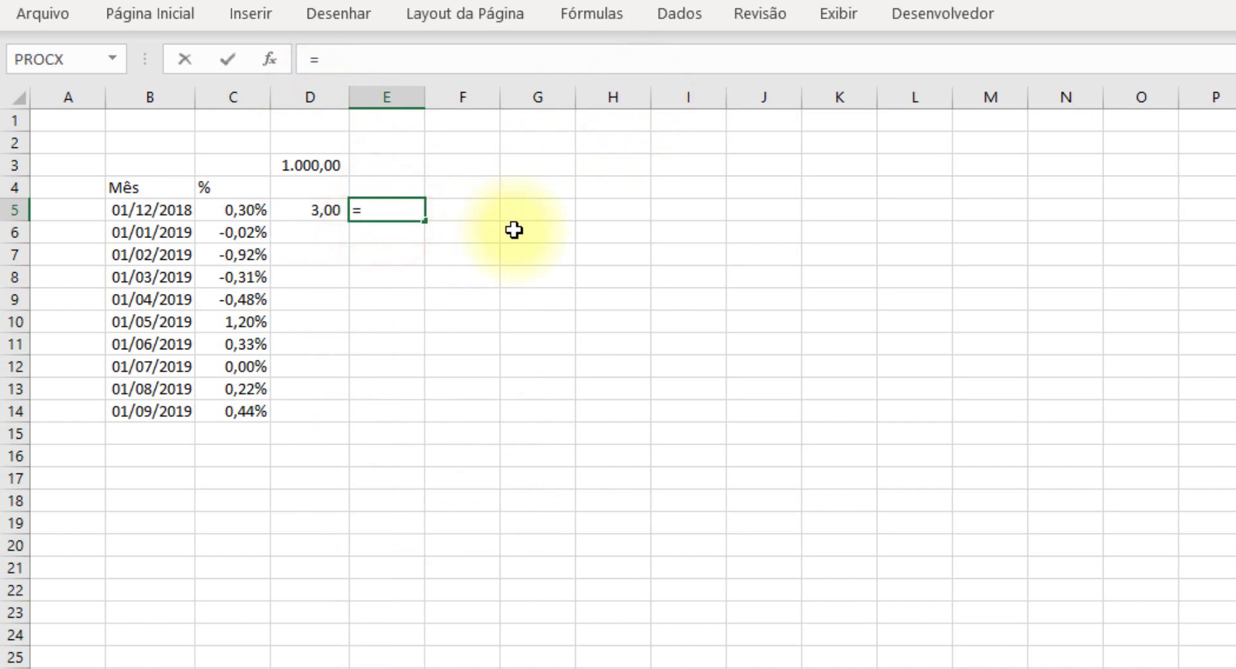
pyautogui.press('Left')
pyautogui.press('Up')
pyautogui.press('Up')
pyautogui.write('+')
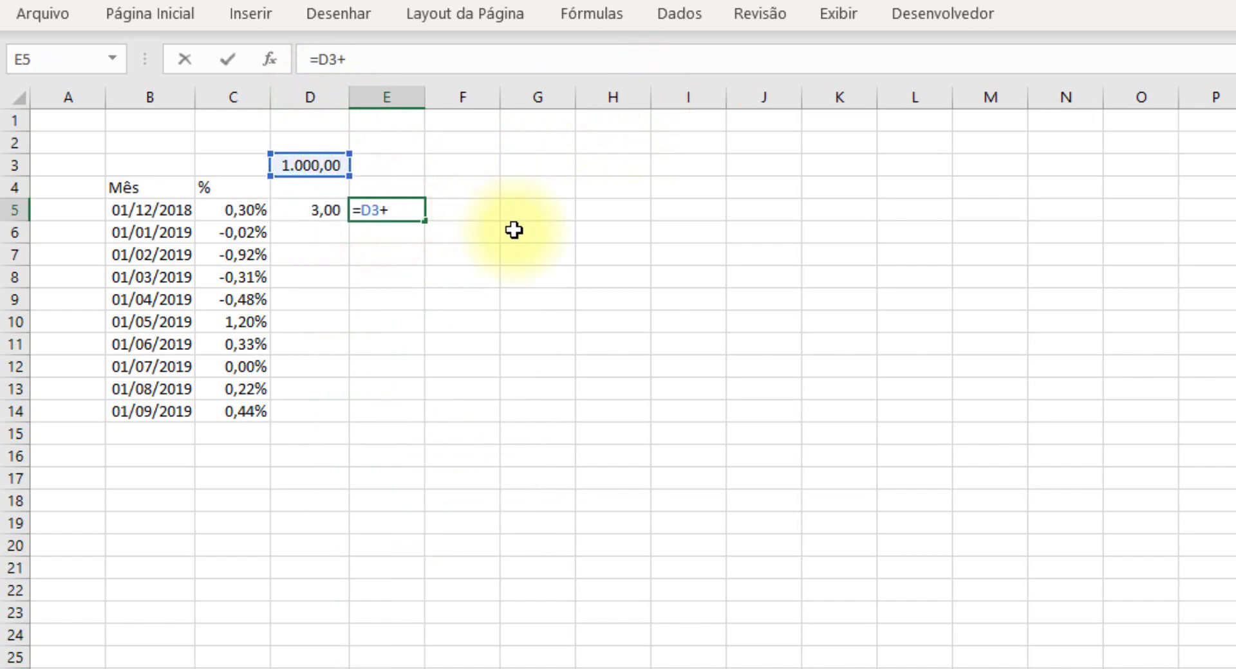
pyautogui.press('Left')
pyautogui.press('Return')
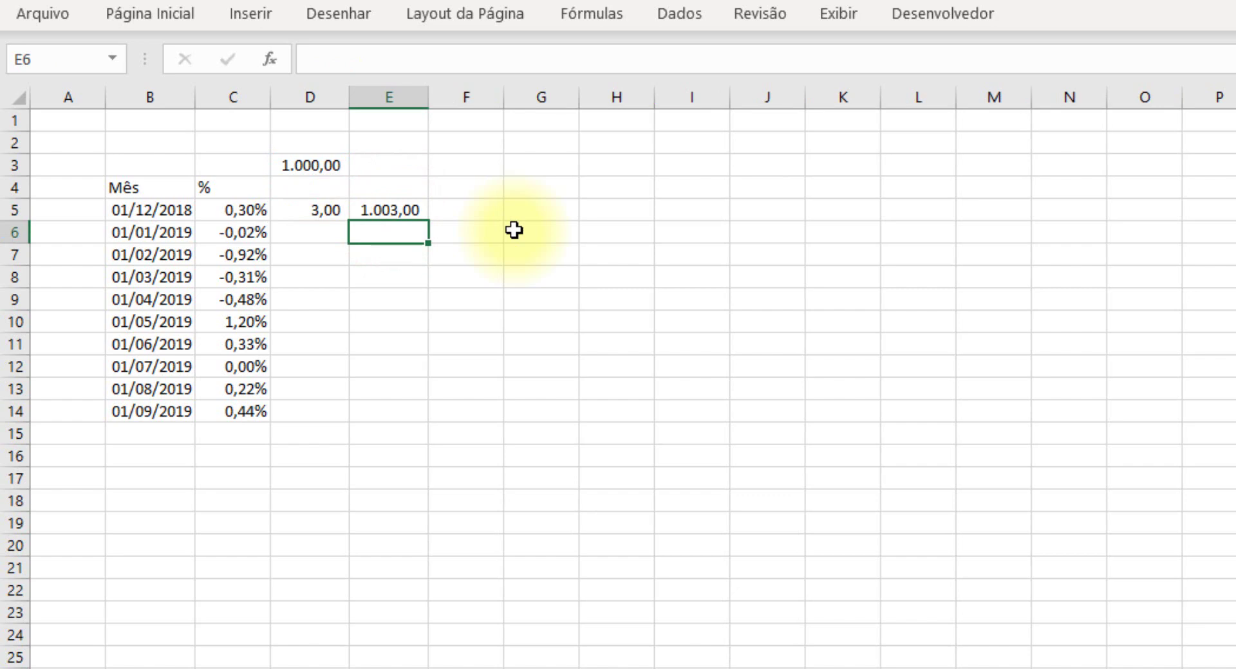
# - Enter the formula =E5*C6 in D6 to calculate the second month's variation on the accumulated value
pyautogui.press('Left')
pyautogui.write('=')
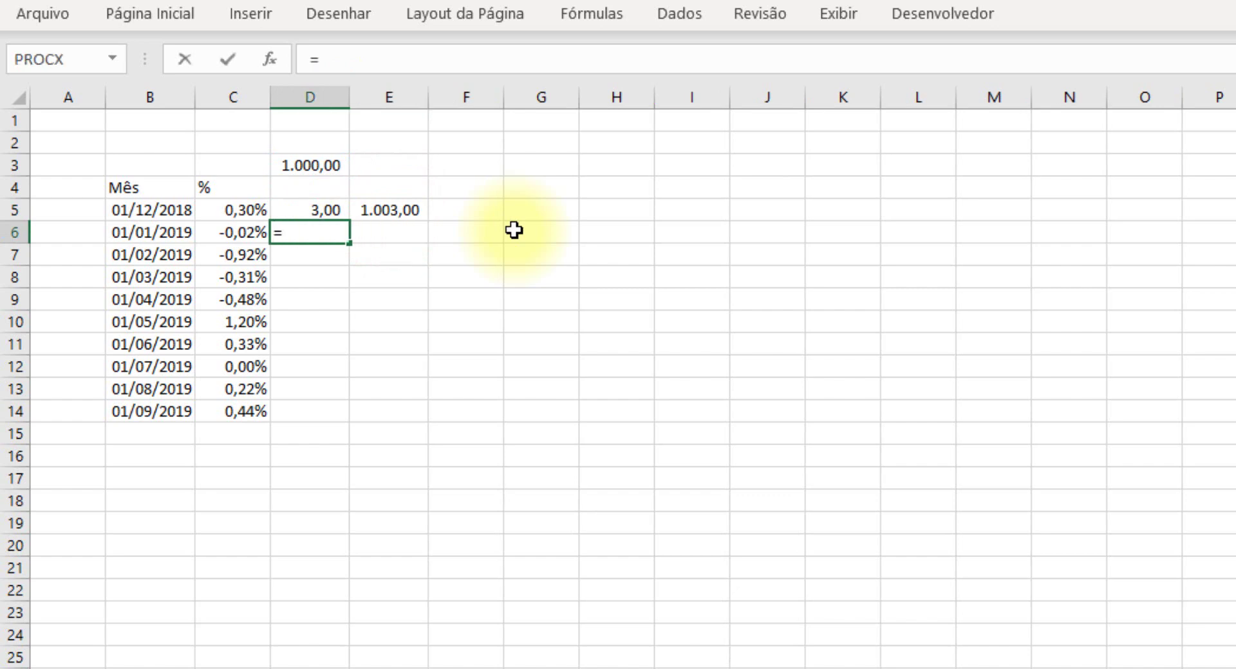
pyautogui.press('Right')
pyautogui.press('Up')
pyautogui.press('Up')
pyautogui.press('Down')
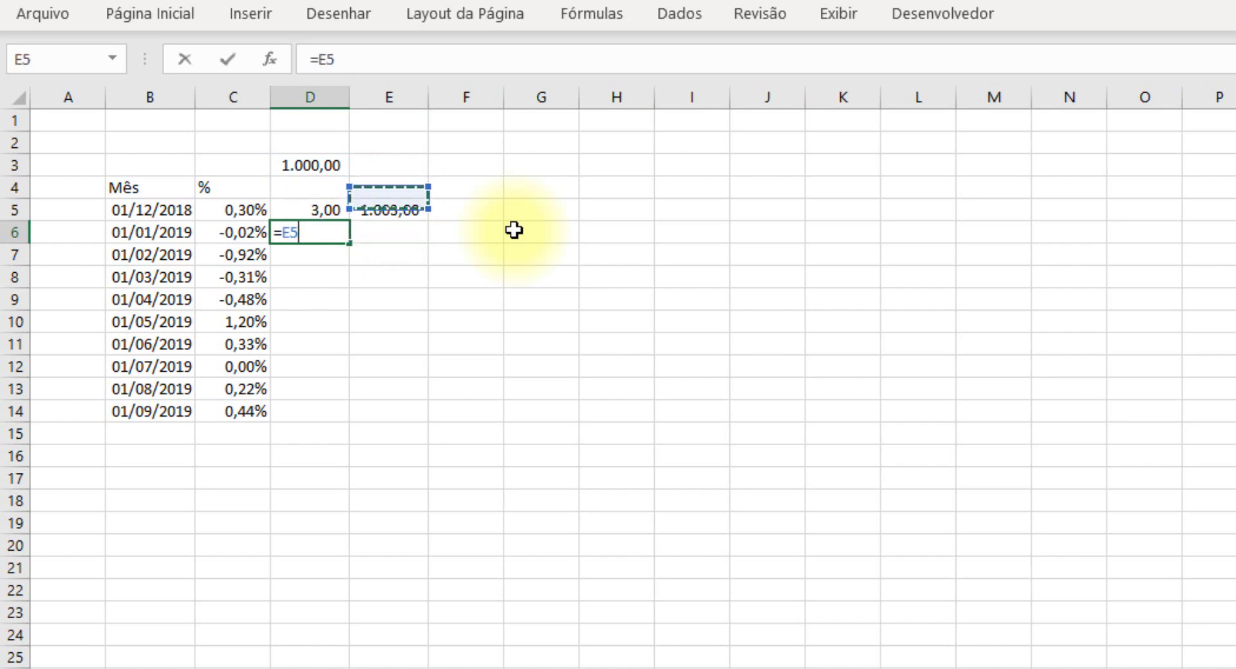
pyautogui.write('*')
pyautogui.press('Left')
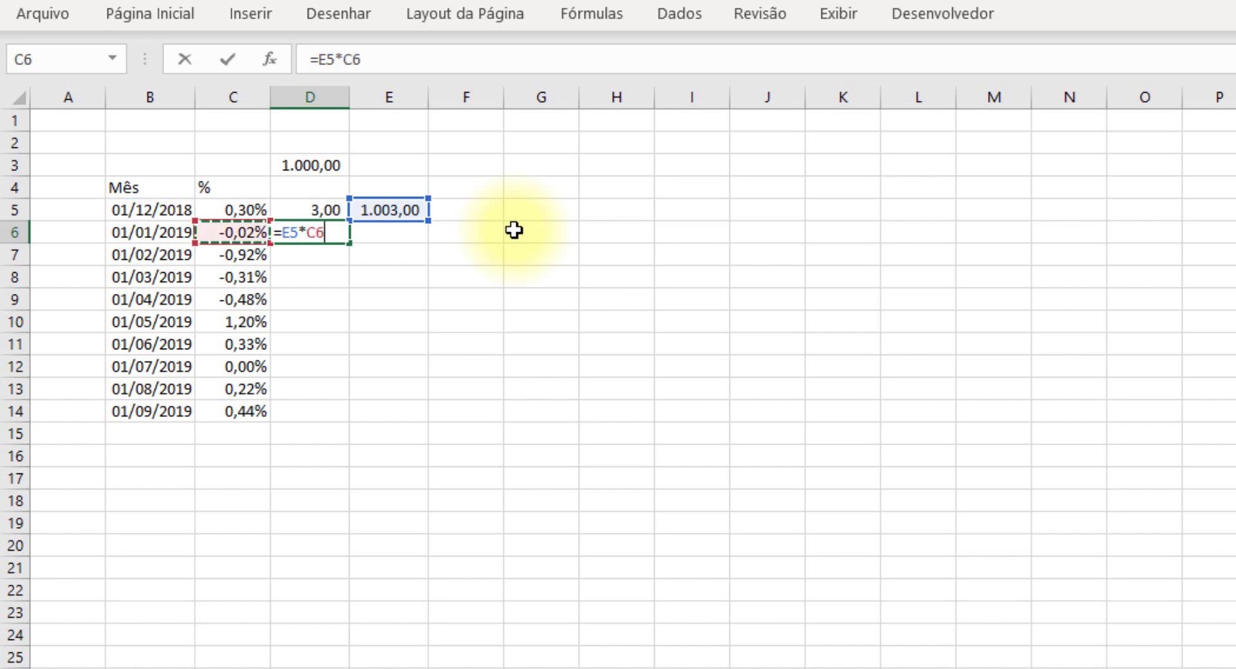
pyautogui.press('Return')
# - Enter the formula =E5+D6 in E6 to accumulate the second month's value
pyautogui.press('Up')
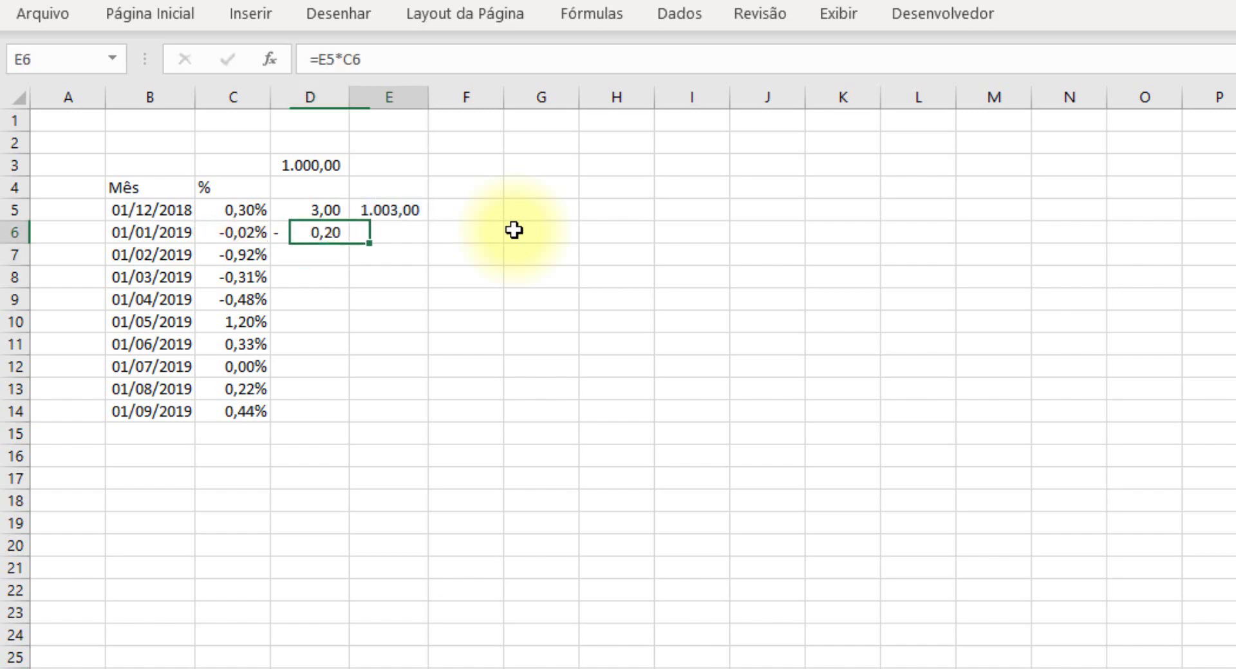
pyautogui.press('Right')
pyautogui.write('=')
pyautogui.press('Up')
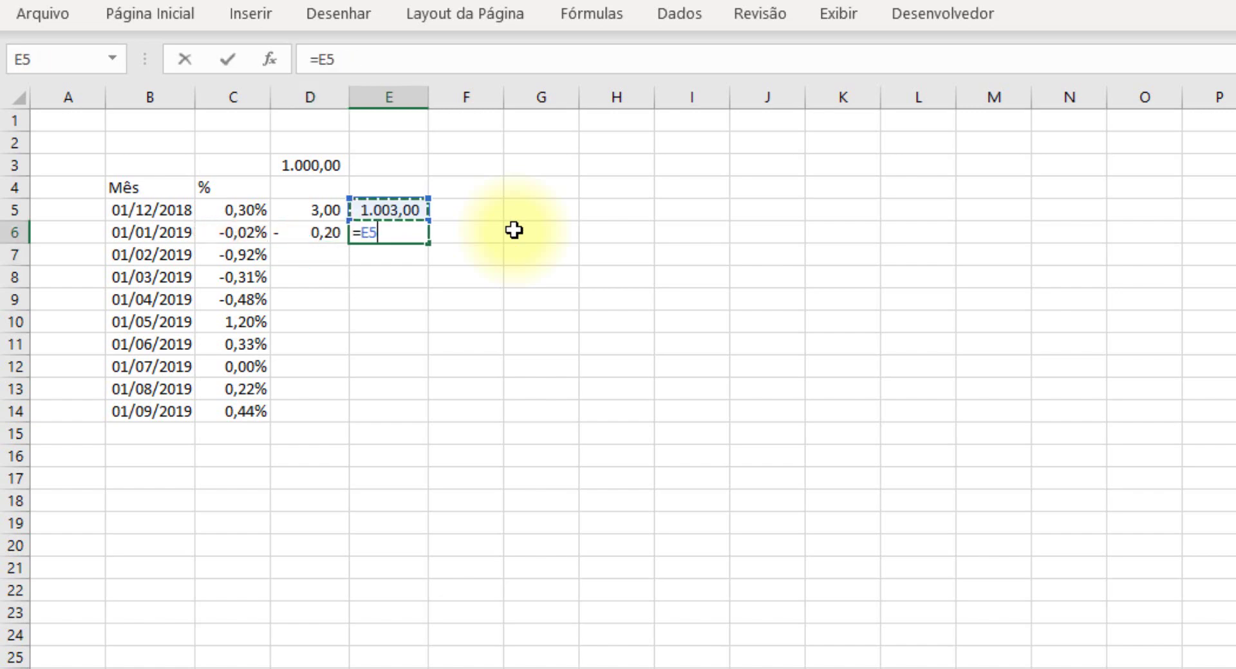
pyautogui.write('+')
pyautogui.press('Left')
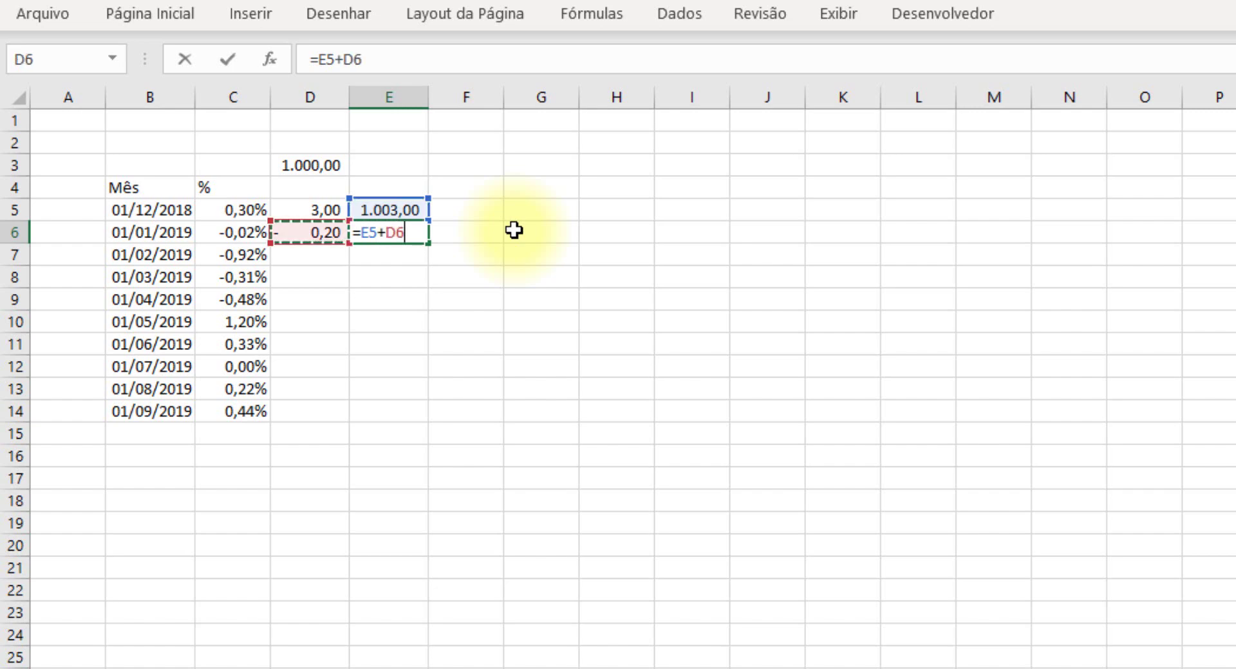
pyautogui.press('Return')
# - Fill the formulas in D6:E6 down through row 14
pyautogui.press('Up')
pyautogui.press('Left')
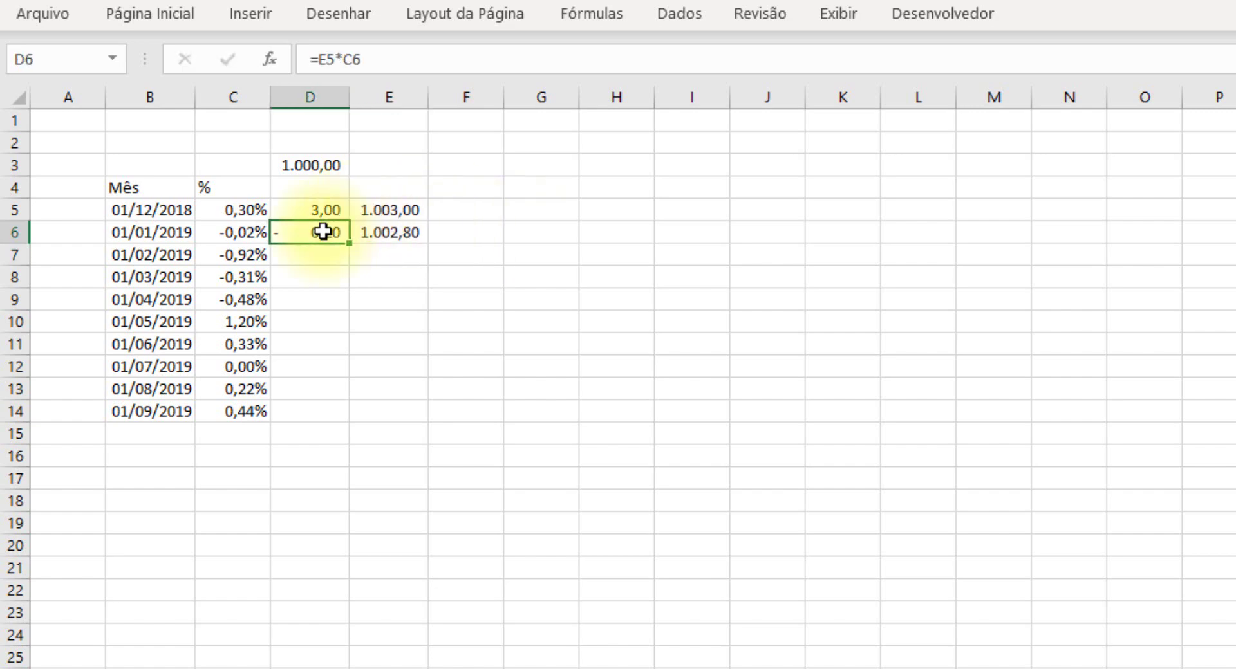
pyautogui.moveTo(326, 232); pyautogui.dragTo(365, 225)
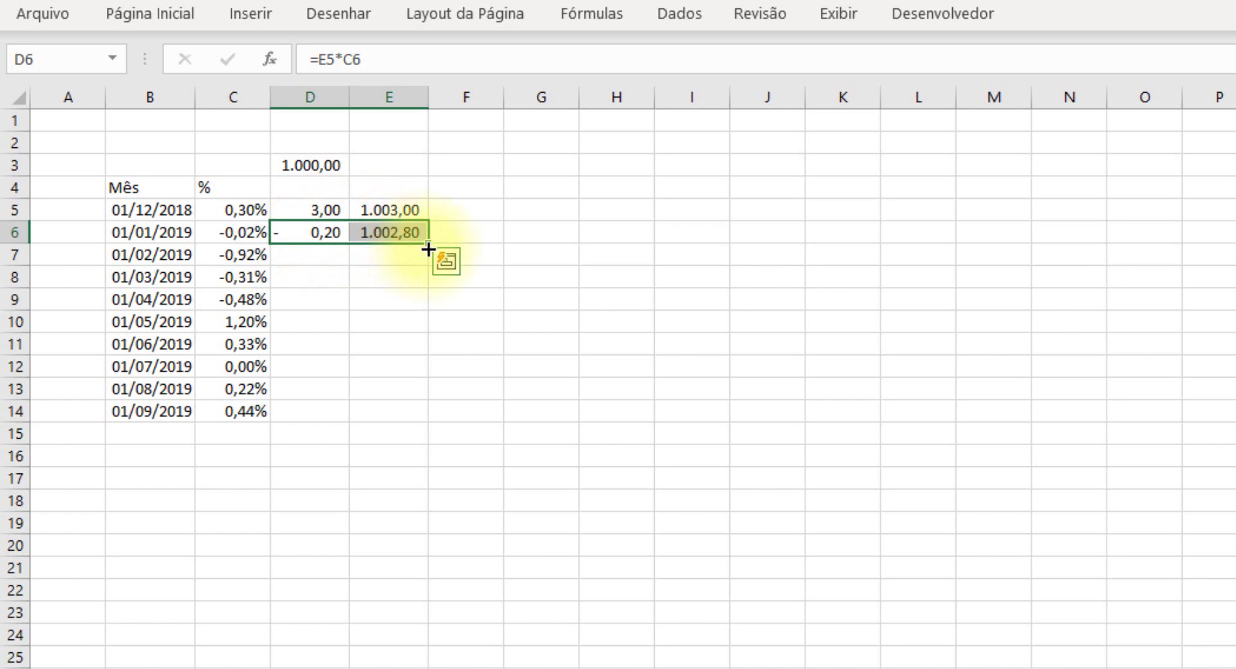
pyautogui.moveTo(427, 246); pyautogui.dragTo(416, 417)
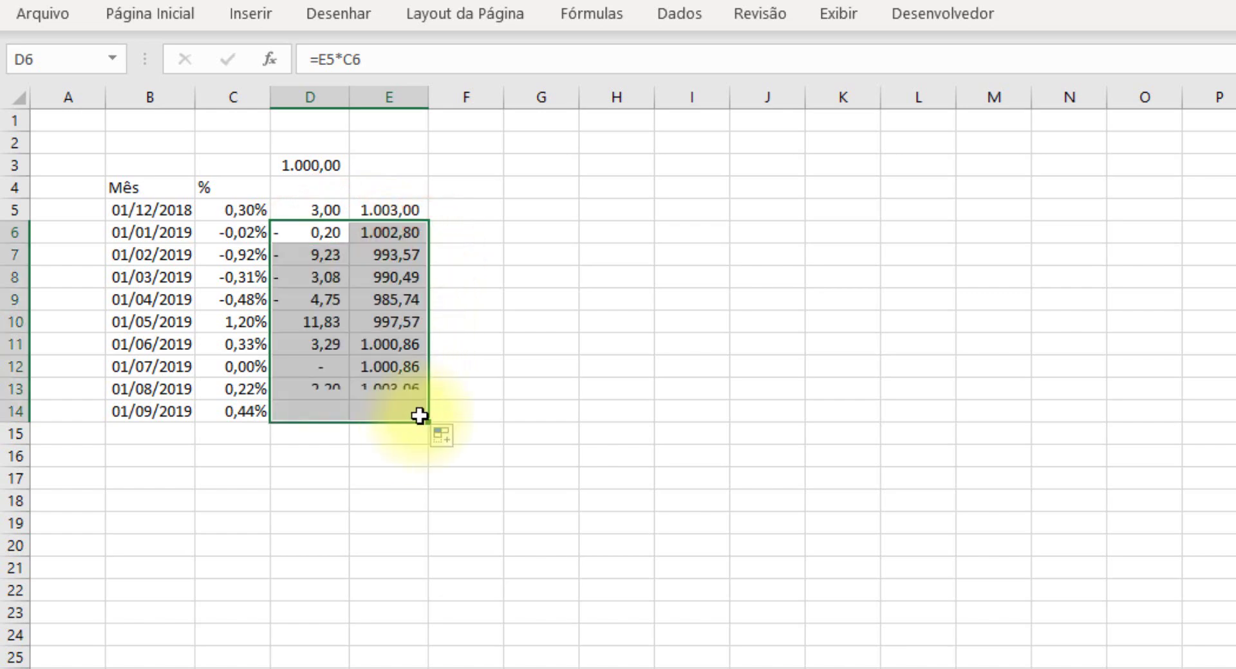
pyautogui.moveTo(248, 207); pyautogui.dragTo(245, 416)
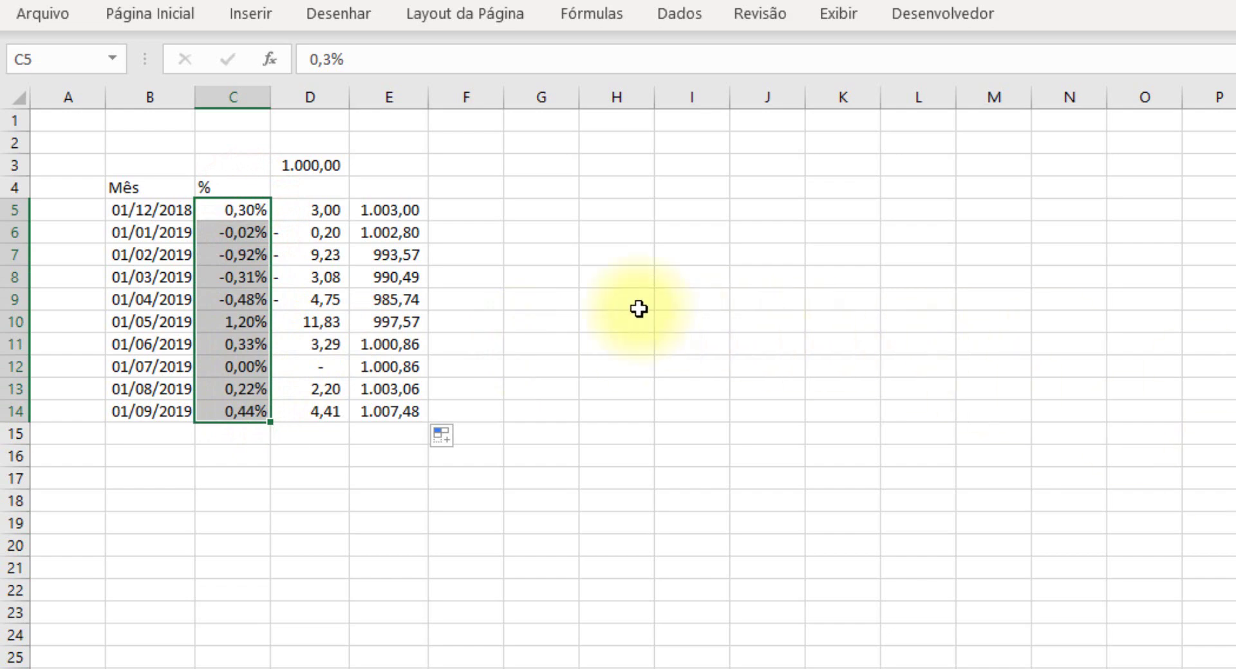
pyautogui.click(327, 161)
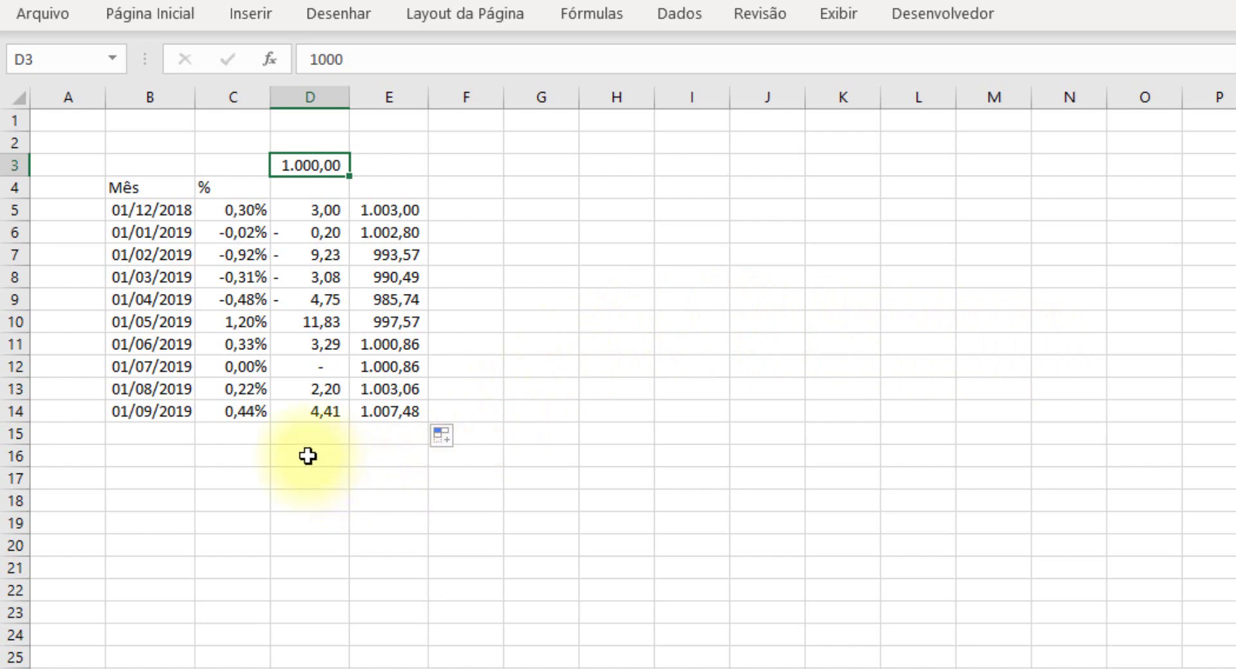
pyautogui.click(249, 206)
pyautogui.moveTo(248, 206); pyautogui.dragTo(248, 412)
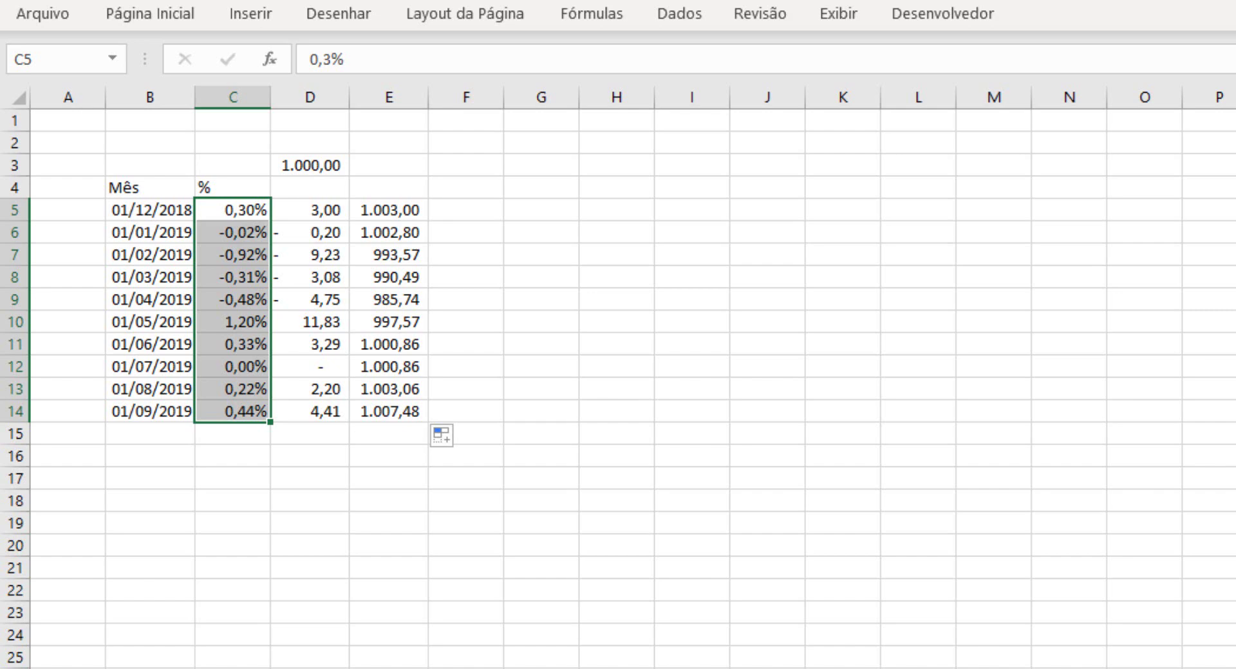
# - Enter the formula =MÉDIA(C5:C14) in C16 to average the monthly percentages
pyautogui.click(236, 455)
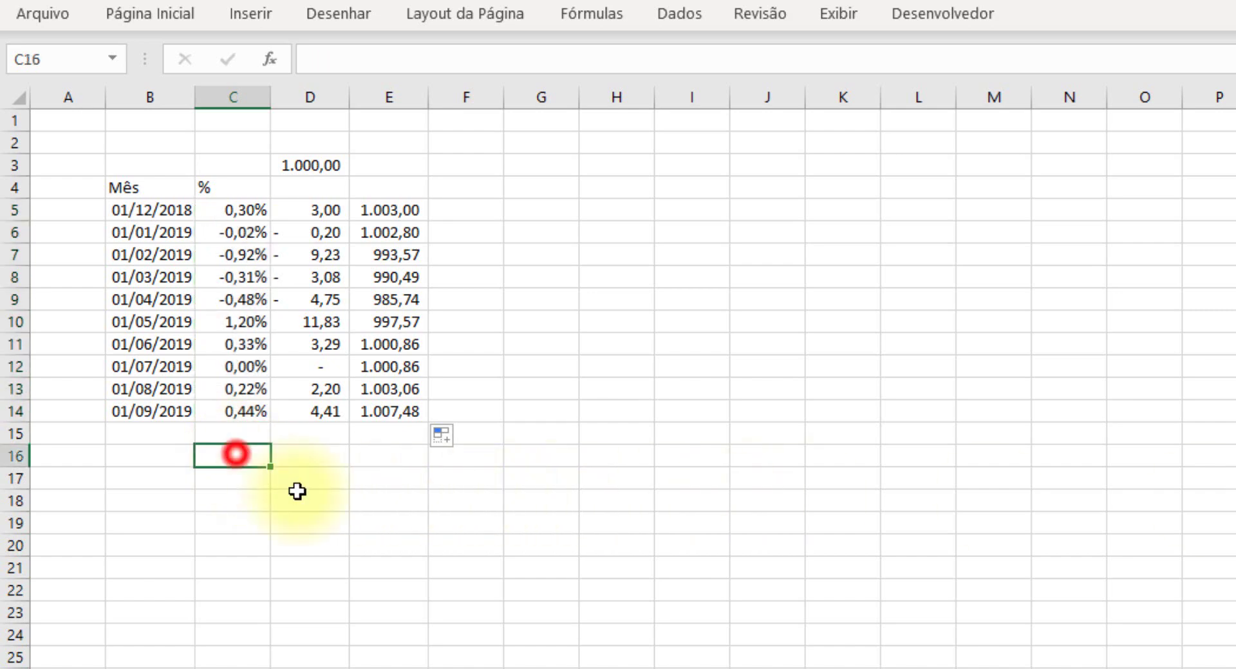
pyautogui.write('=m')
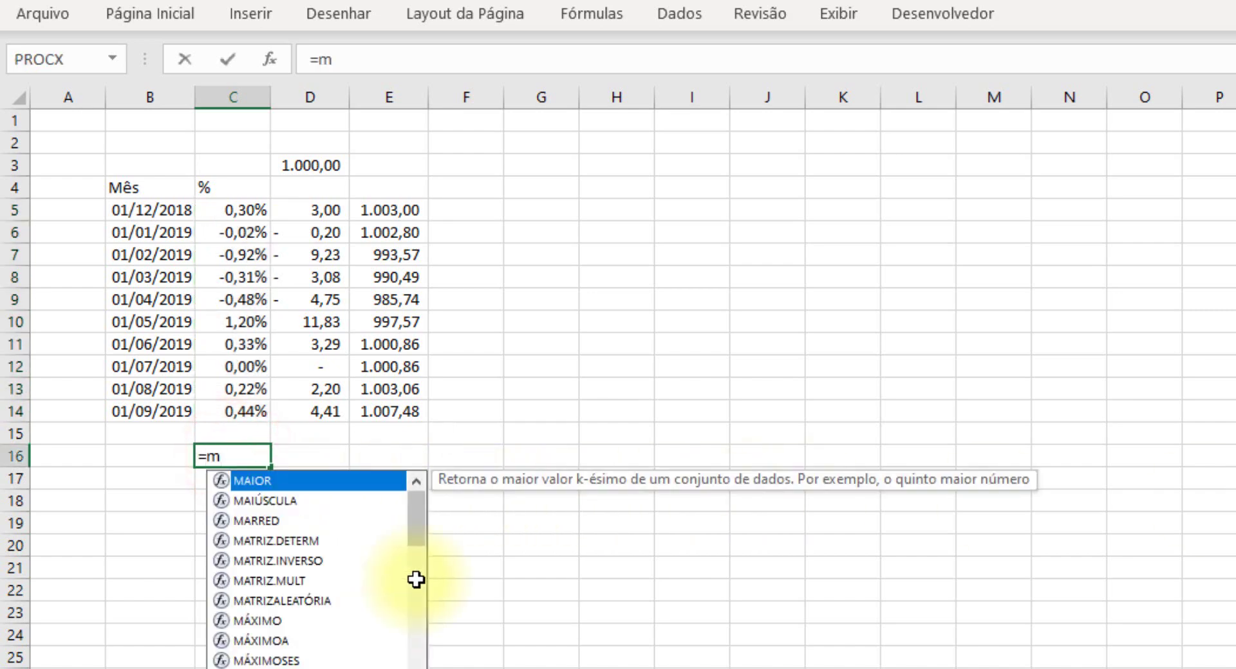
pyautogui.write('[e')
pyautogui.press('BackSpace')
pyautogui.press('BackSpace')
pyautogui.write('é')
pyautogui.press('Tab')
pyautogui.press('Up')
pyautogui.press('Up')
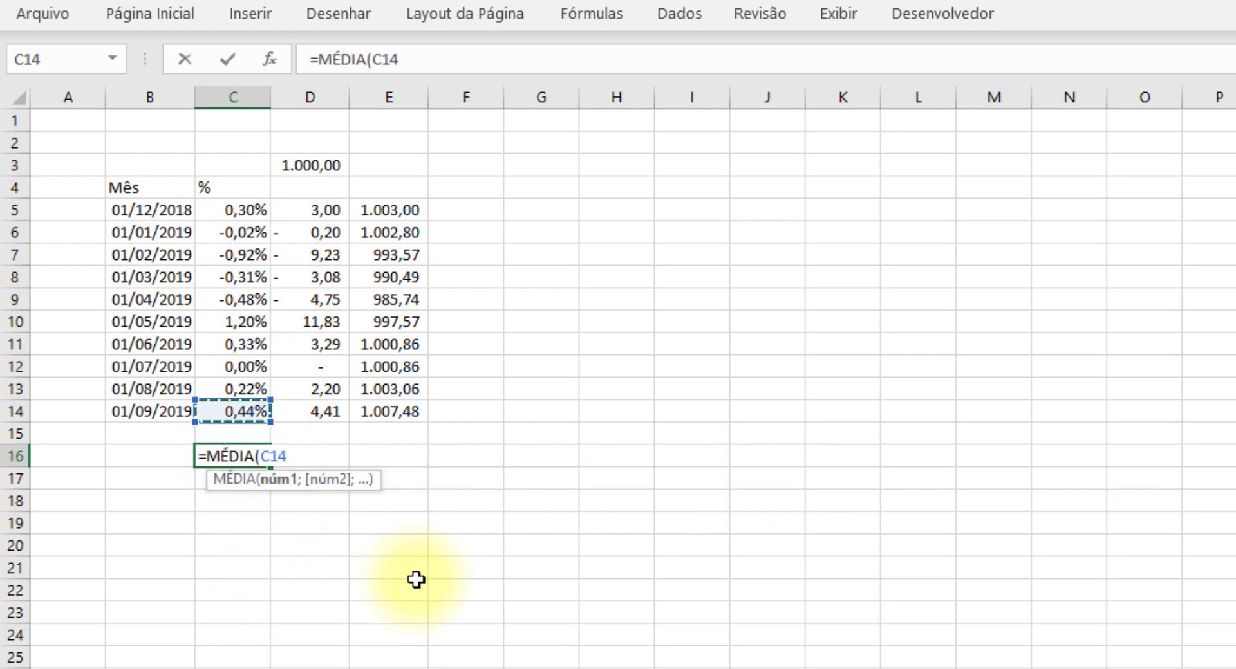
pyautogui.hotkey('ctrl', 'shift', 'Up')
pyautogui.hotkey('shift', 'Down')
pyautogui.press('Return')
# - Increase the decimal places of the average in C16 to four
pyautogui.press('Up')
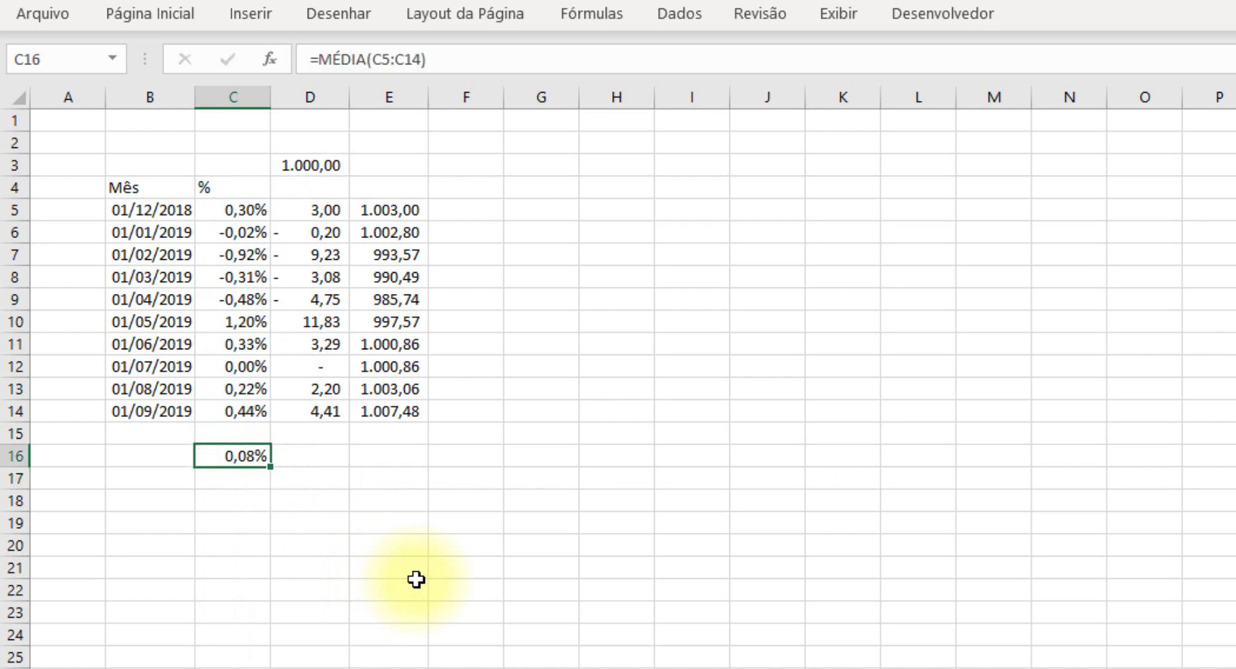
pyautogui.rightClick(252, 455)
pyautogui.click(480, 417)
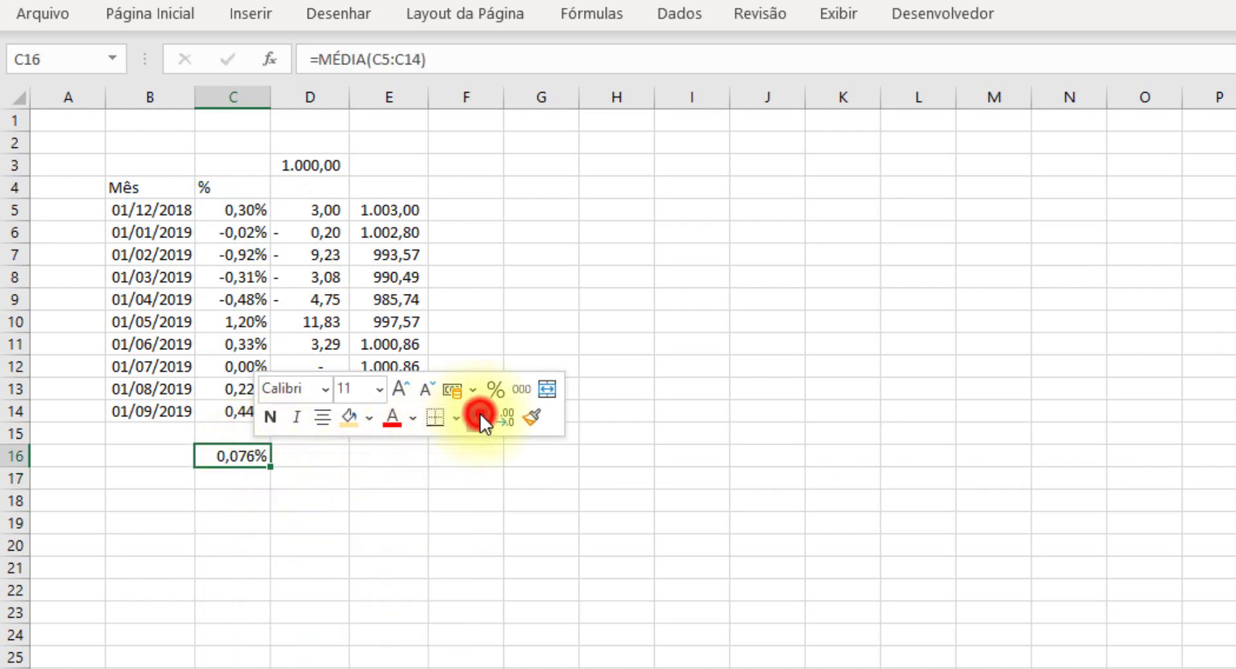
pyautogui.click(480, 417)
pyautogui.click(232, 500)
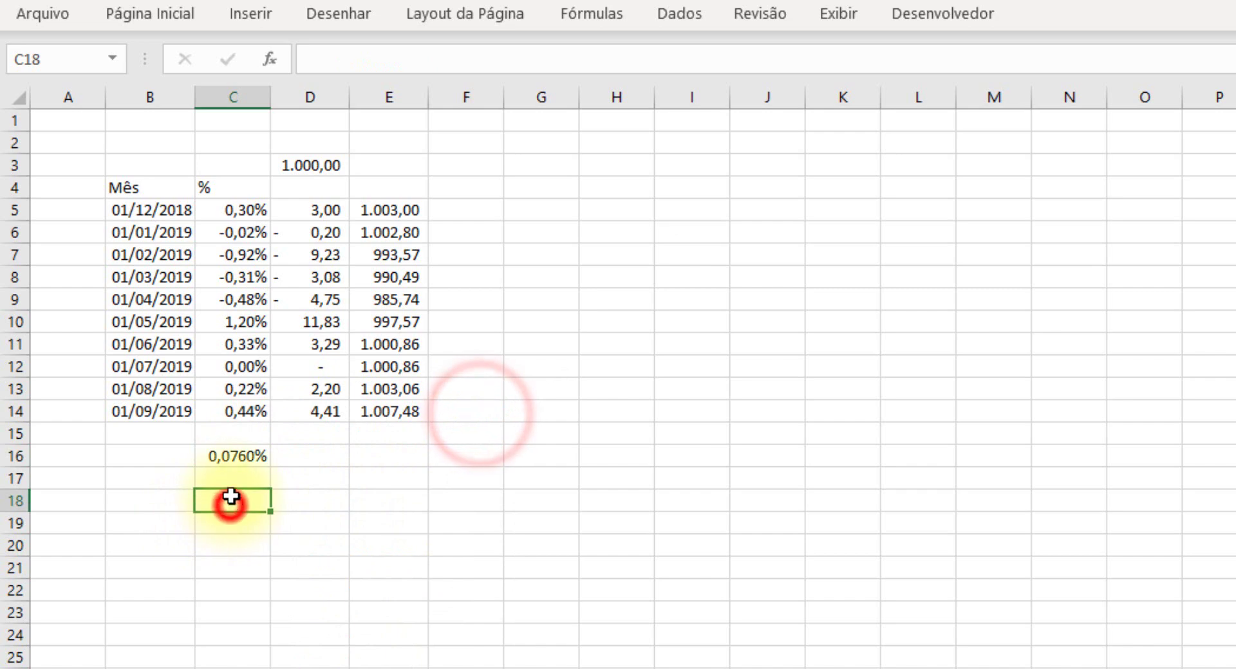
pyautogui.click(243, 457)
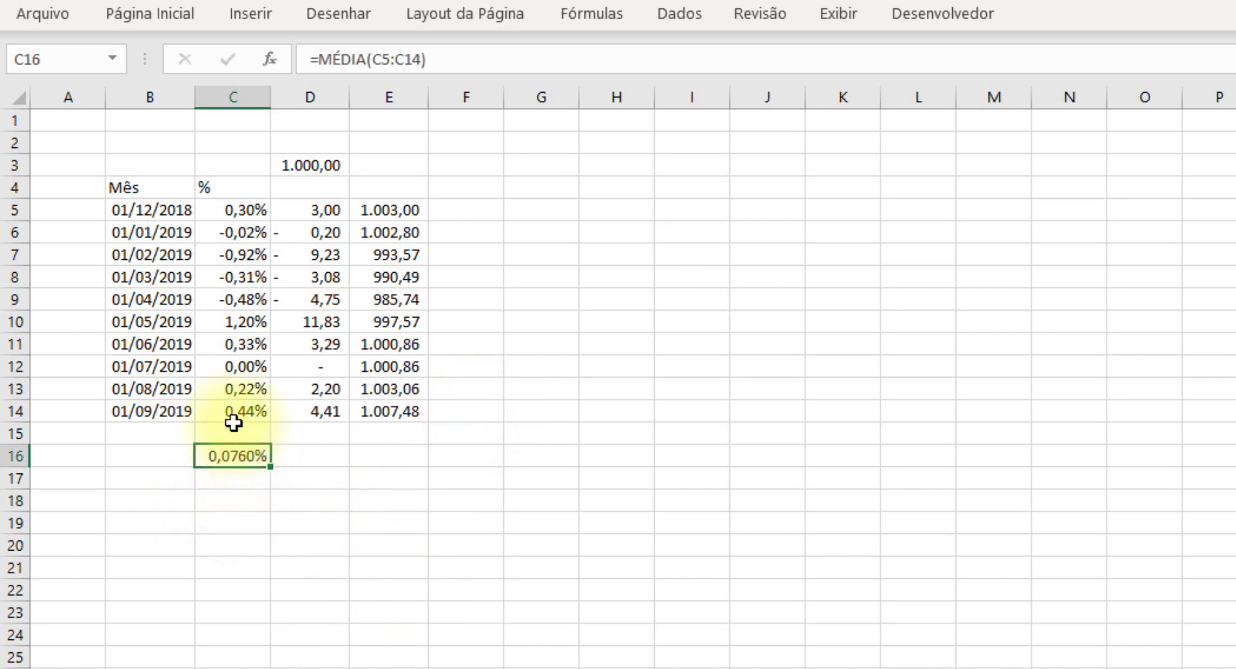
pyautogui.moveTo(246, 411); pyautogui.dragTo(247, 210)
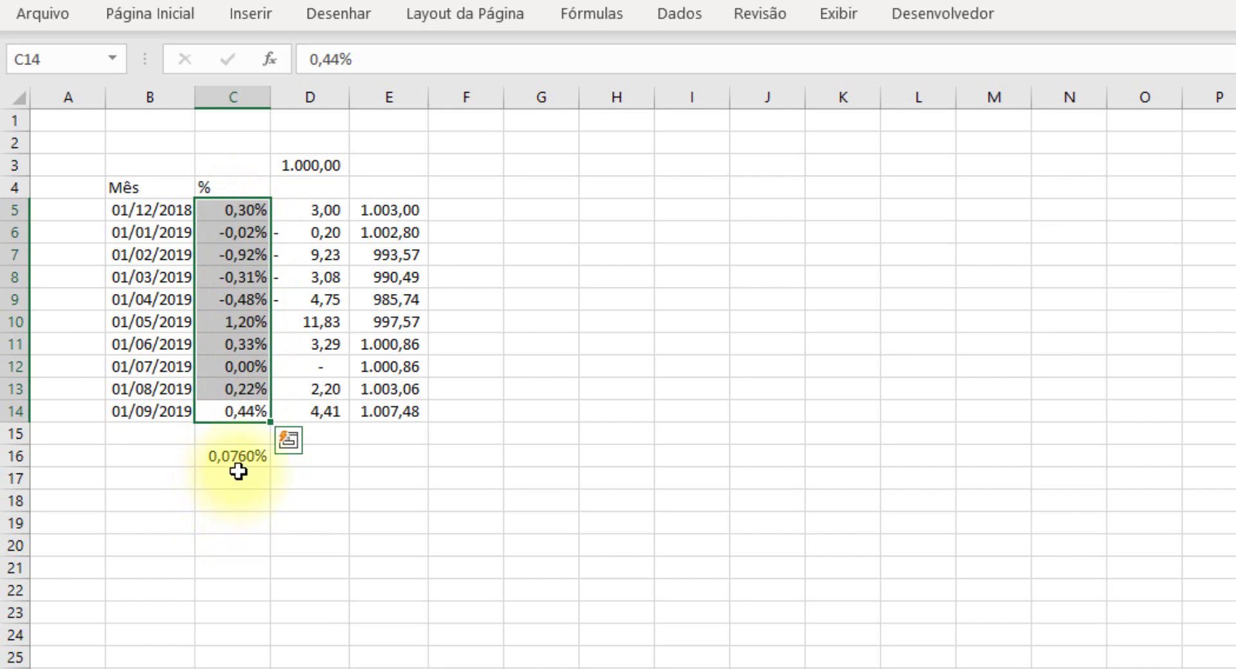
pyautogui.click(249, 474)
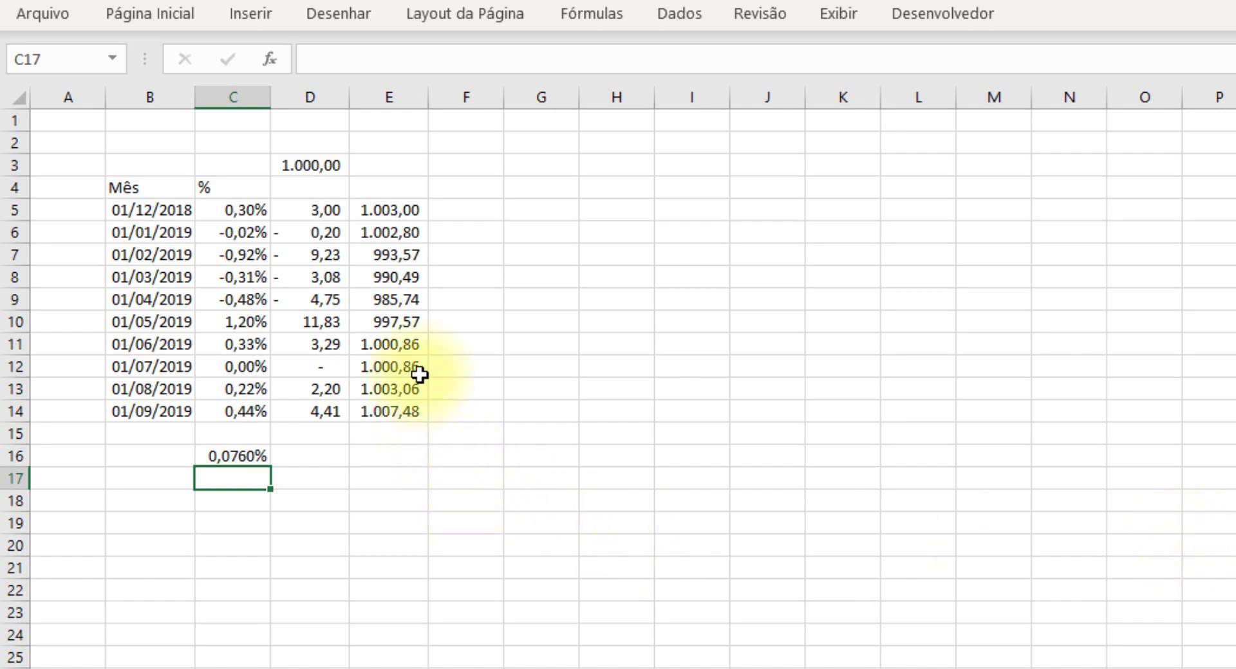
pyautogui.click(320, 163)
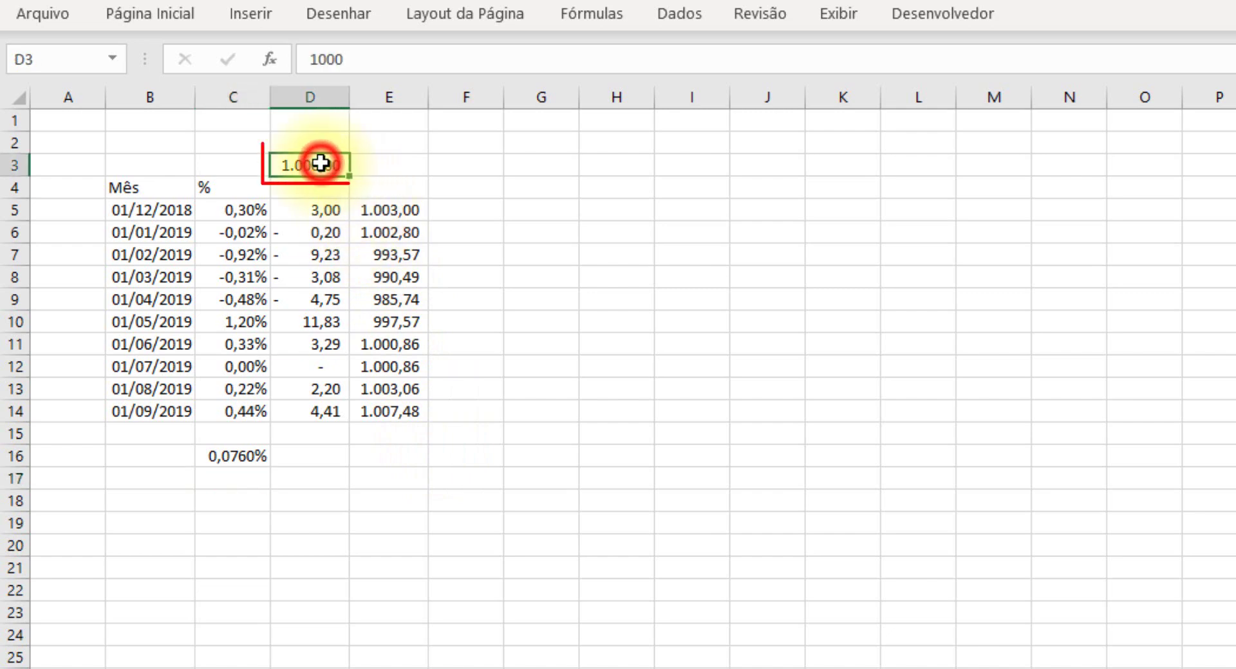
pyautogui.moveTo(251, 210); pyautogui.dragTo(244, 415)
pyautogui.click(407, 412)
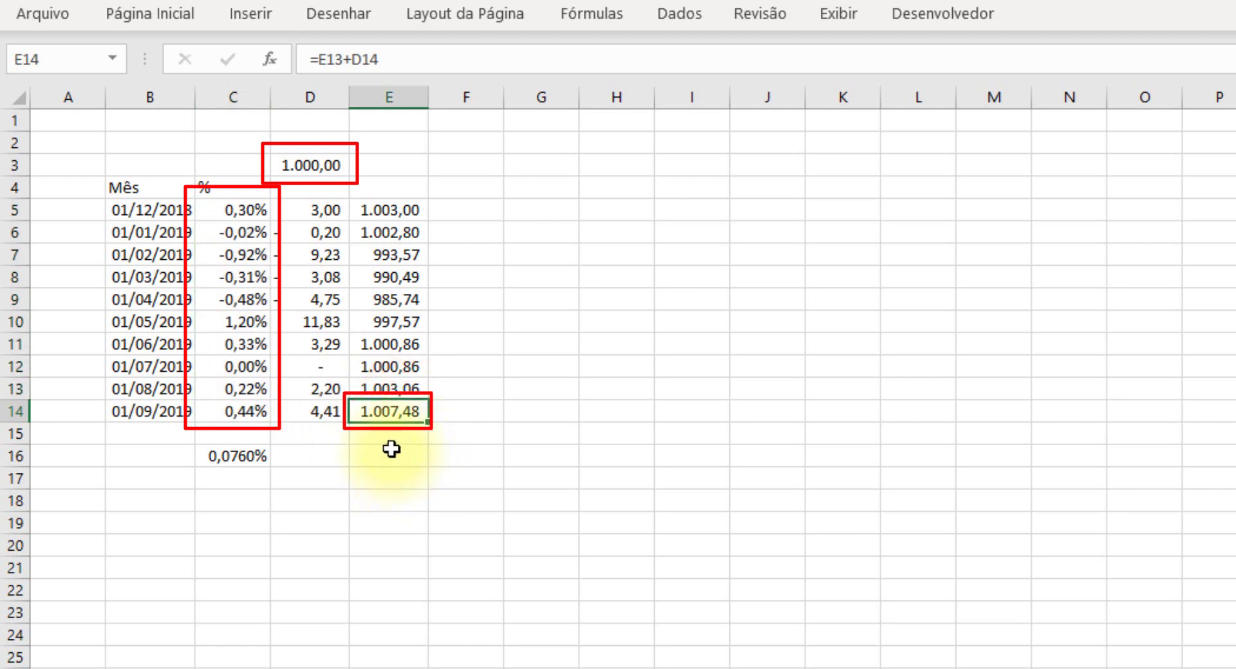
# - Enter the formula =TAXA(10;;-D3;E14) in E16 to calculate the equivalent monthly rate over 10 periods
pyautogui.click(391, 454)
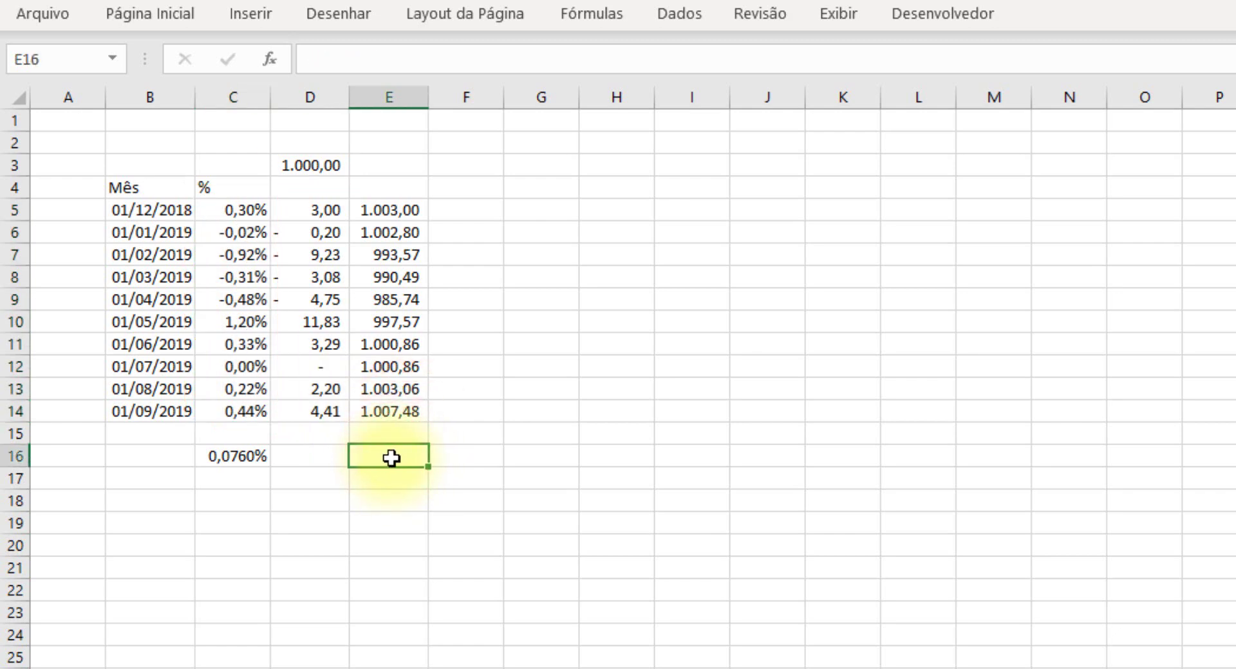
pyautogui.write('=tax')
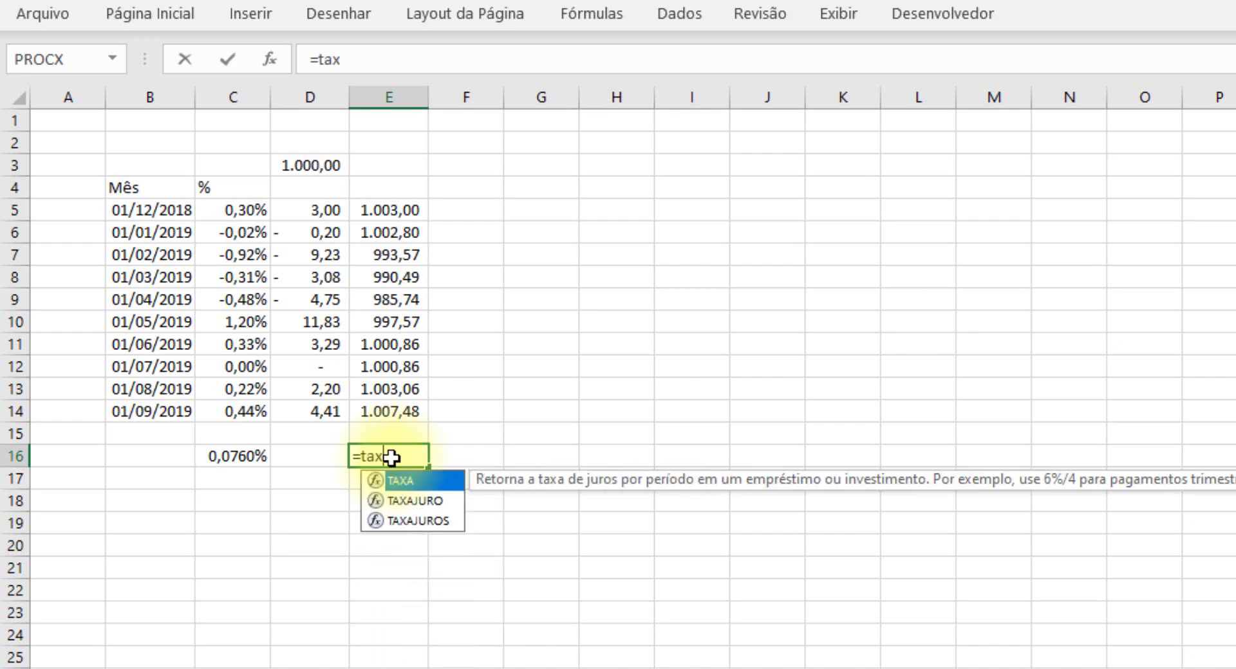
pyautogui.press('Tab')
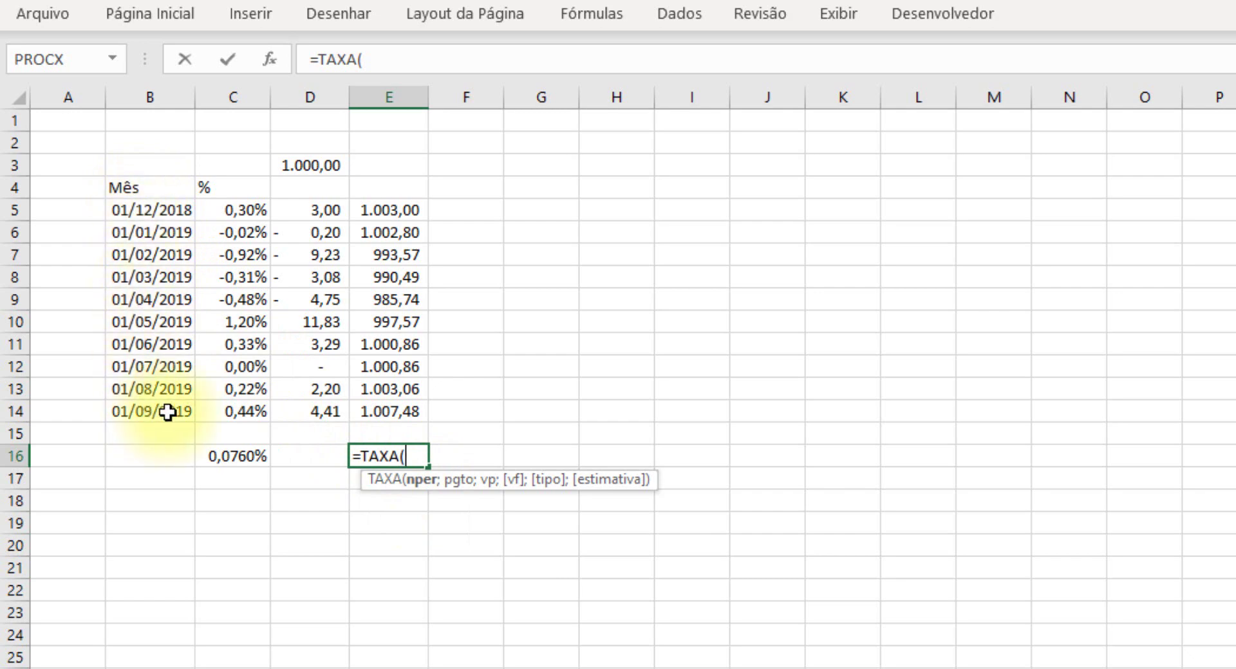
pyautogui.write('10;')
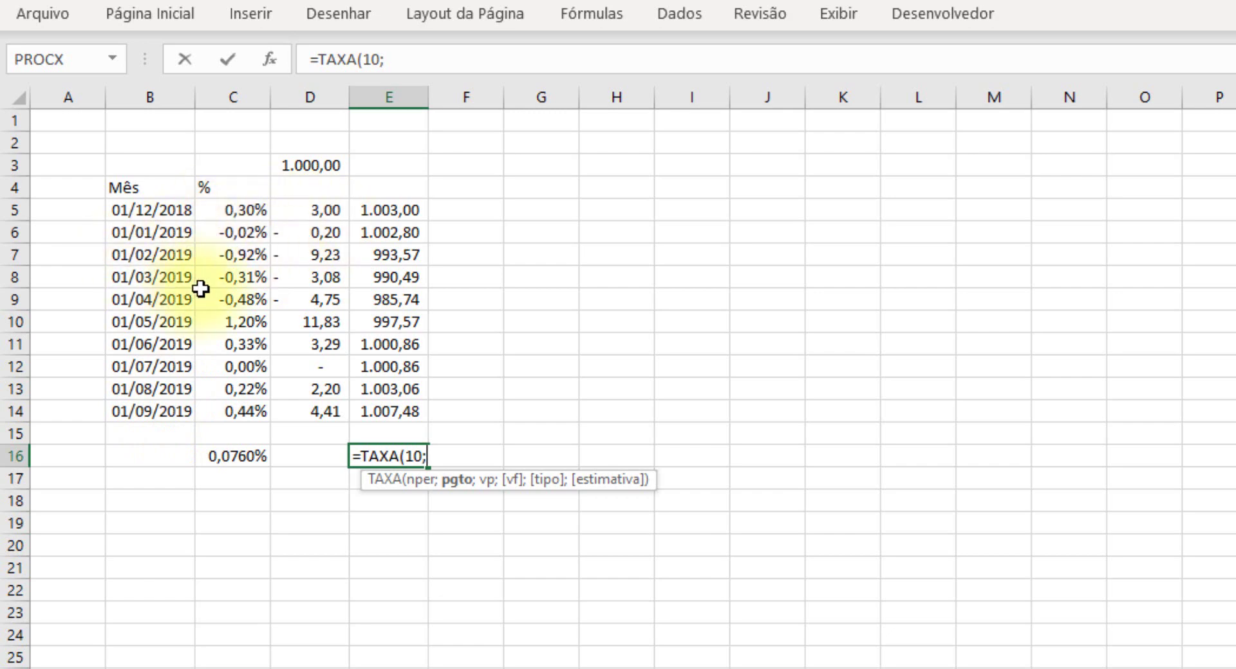
pyautogui.write(';-')
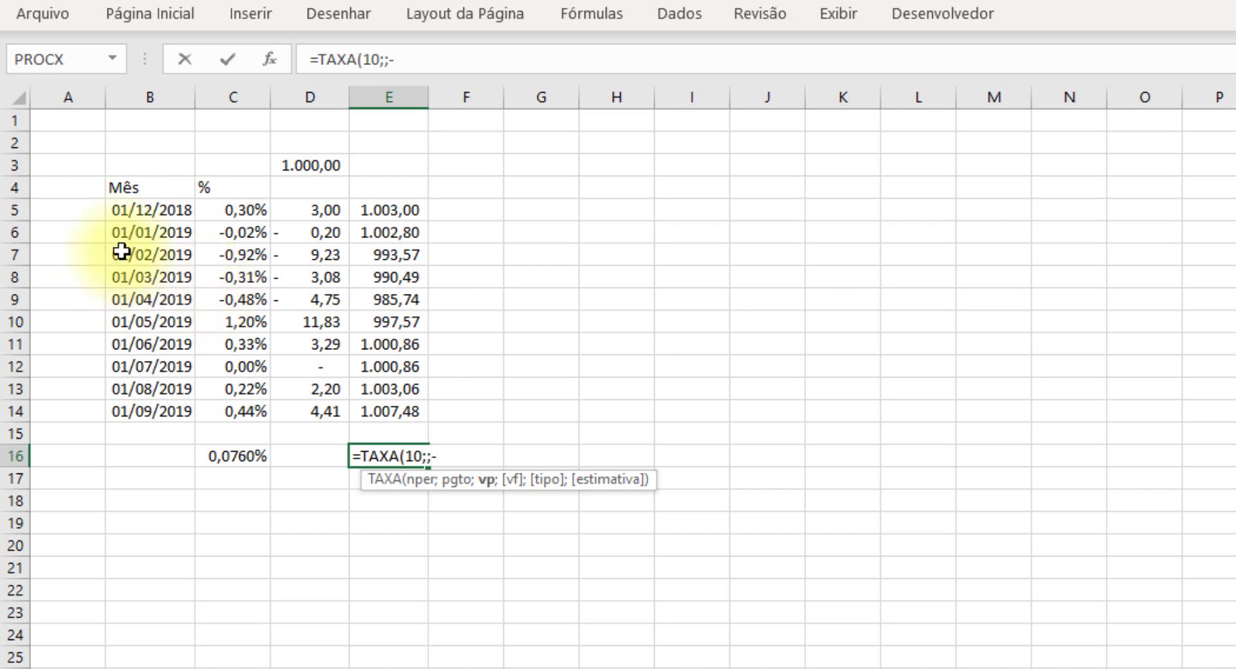
pyautogui.click(320, 166)
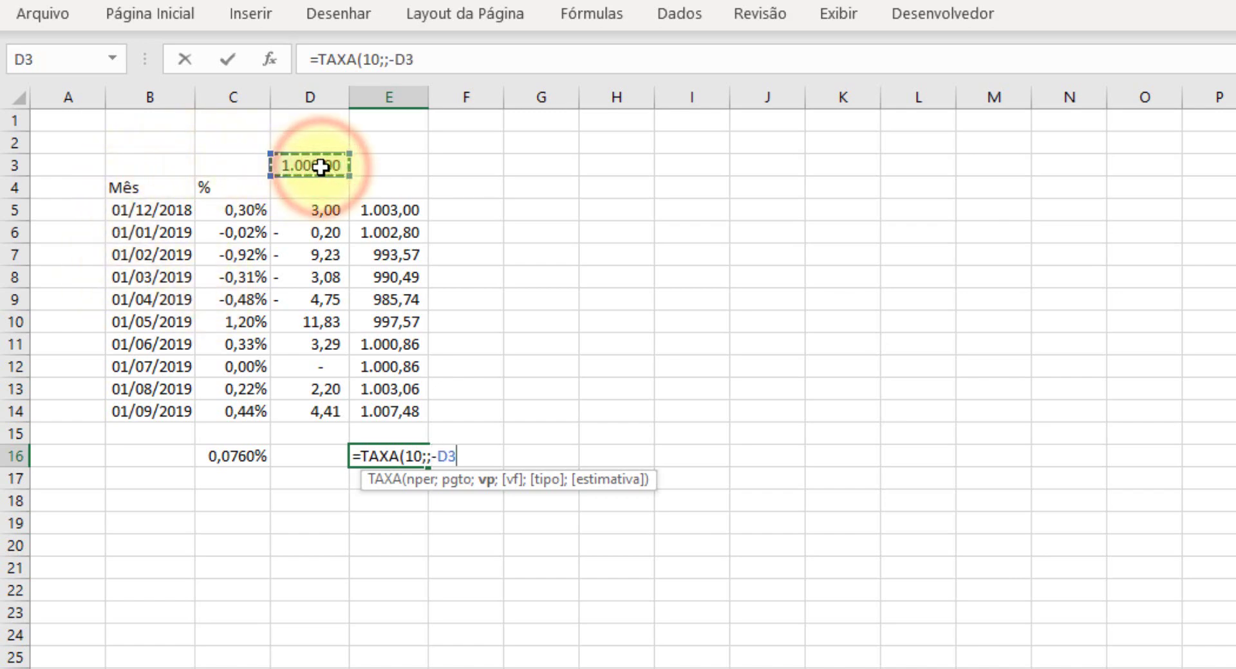
pyautogui.write(';')
pyautogui.press('Up')
pyautogui.press('Up')
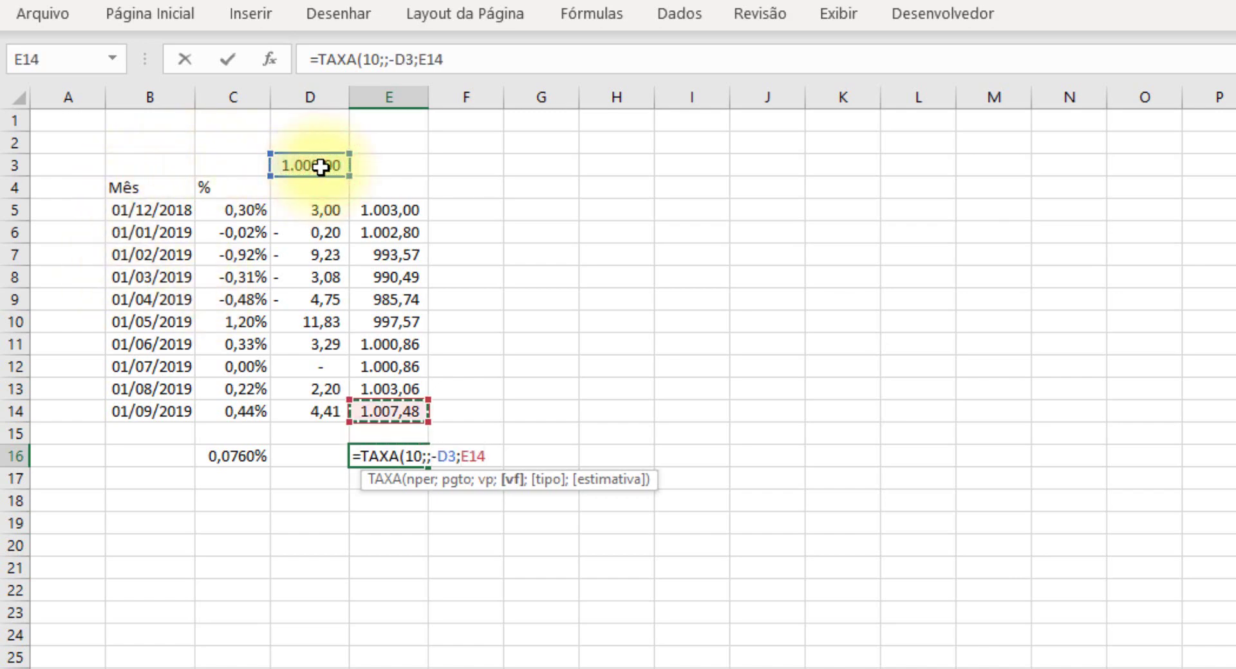
pyautogui.press('Return')
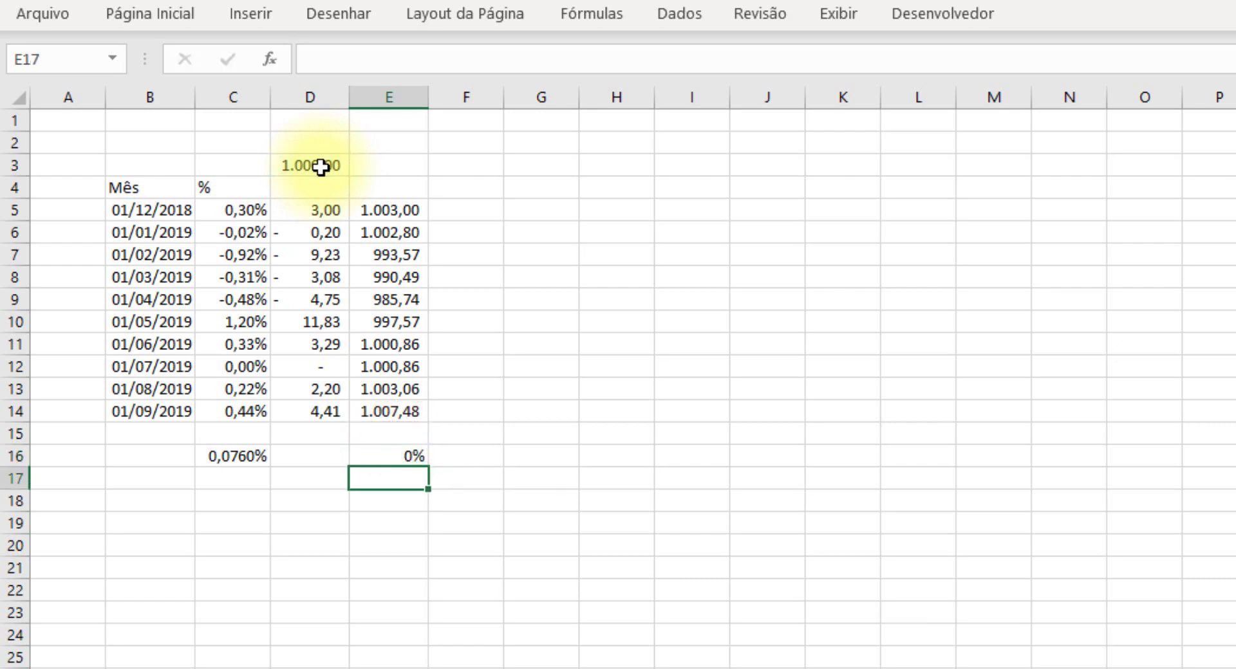
# - Copy the four-decimal percentage format of C16 onto the TAXA result in E16
pyautogui.press('Up')
pyautogui.rightClick(238, 449)
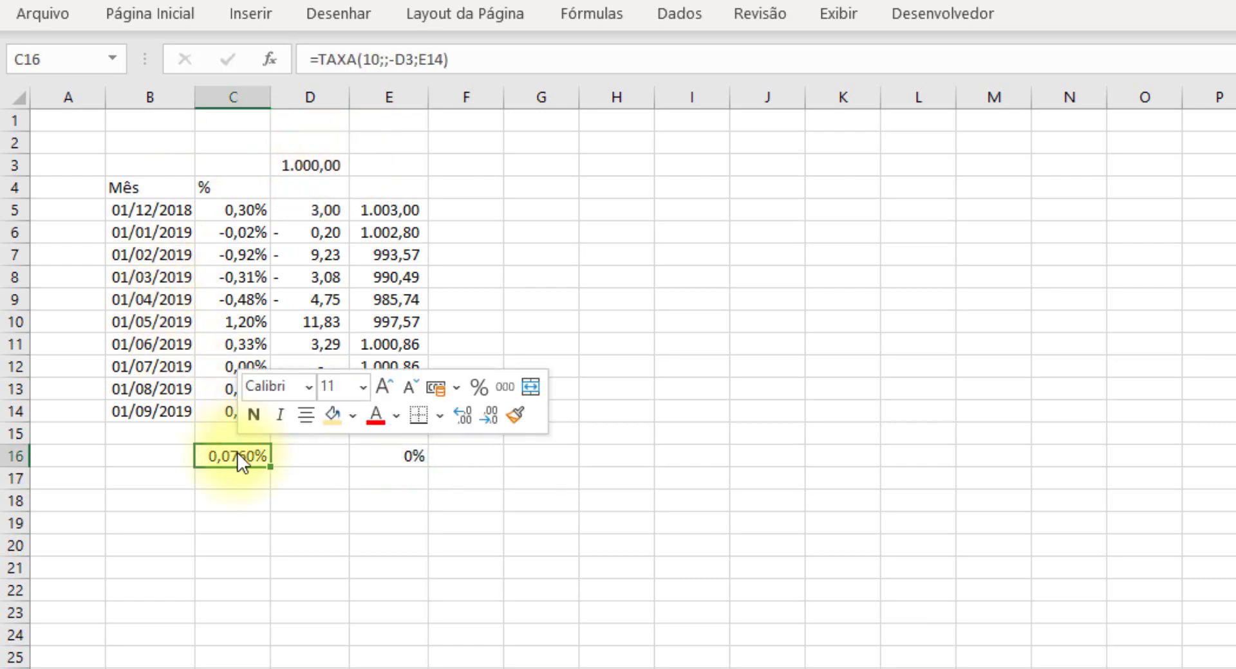
pyautogui.click(515, 415)
pyautogui.click(401, 456)
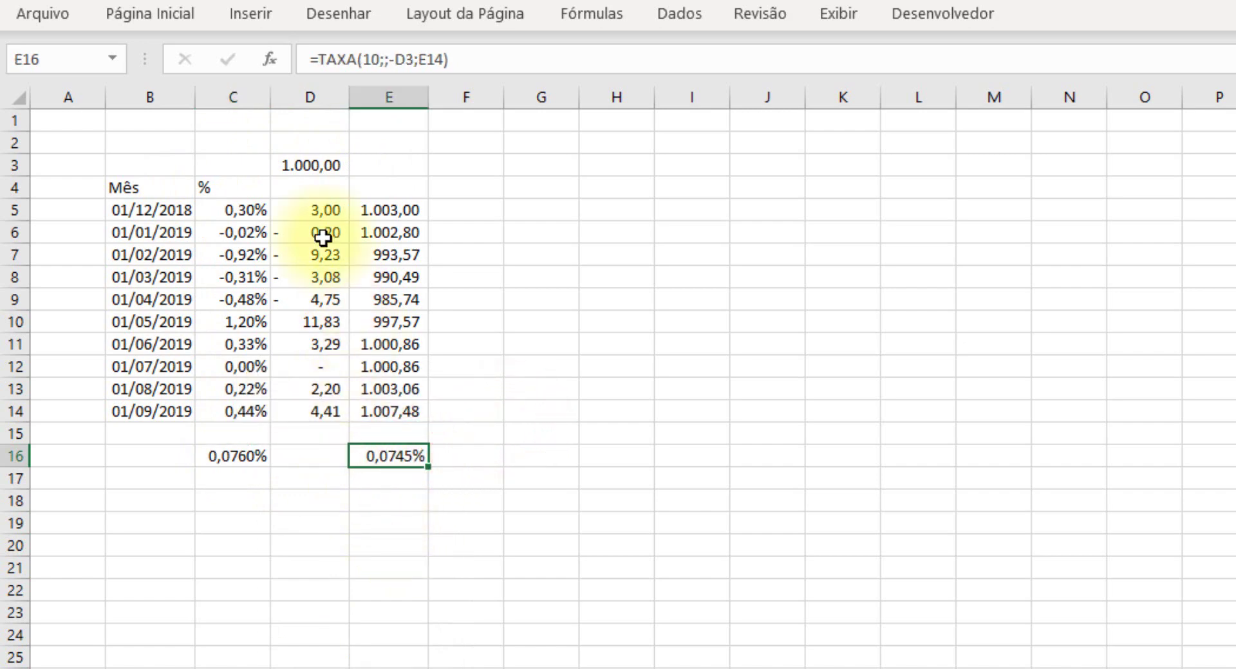
# - Enter the formula =TAXA(1;;-D3;E14) in E17 to calculate the accumulated rate as a single period
pyautogui.click(400, 484)
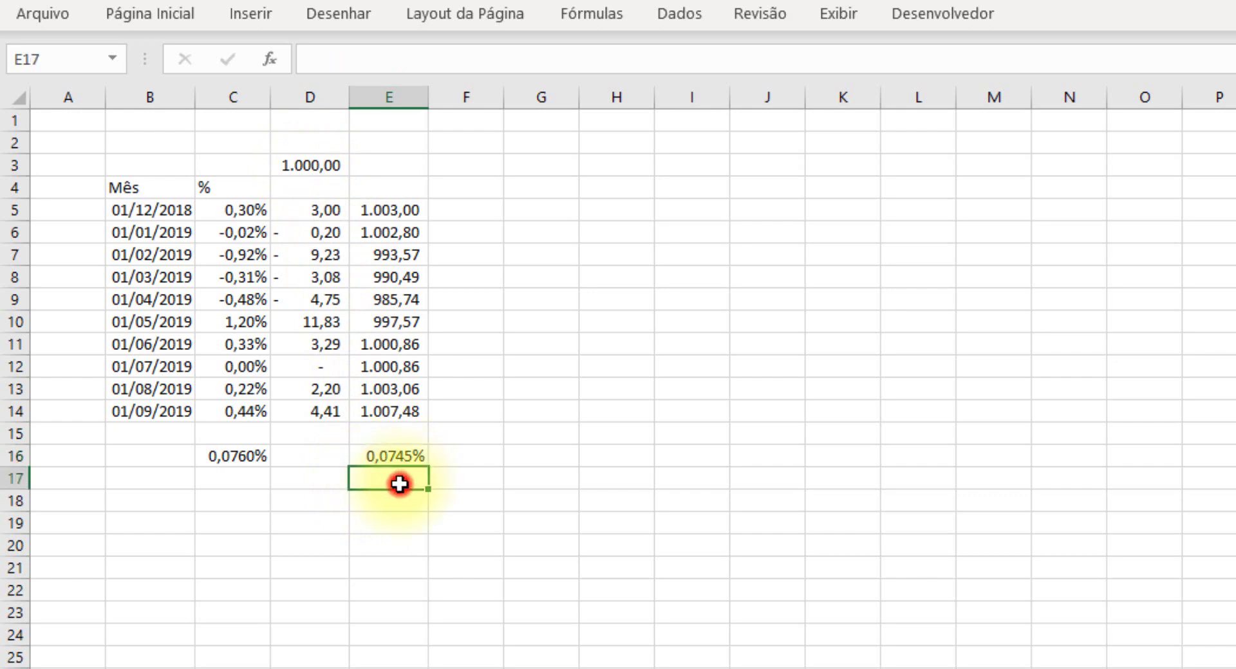
pyautogui.write('=ta')
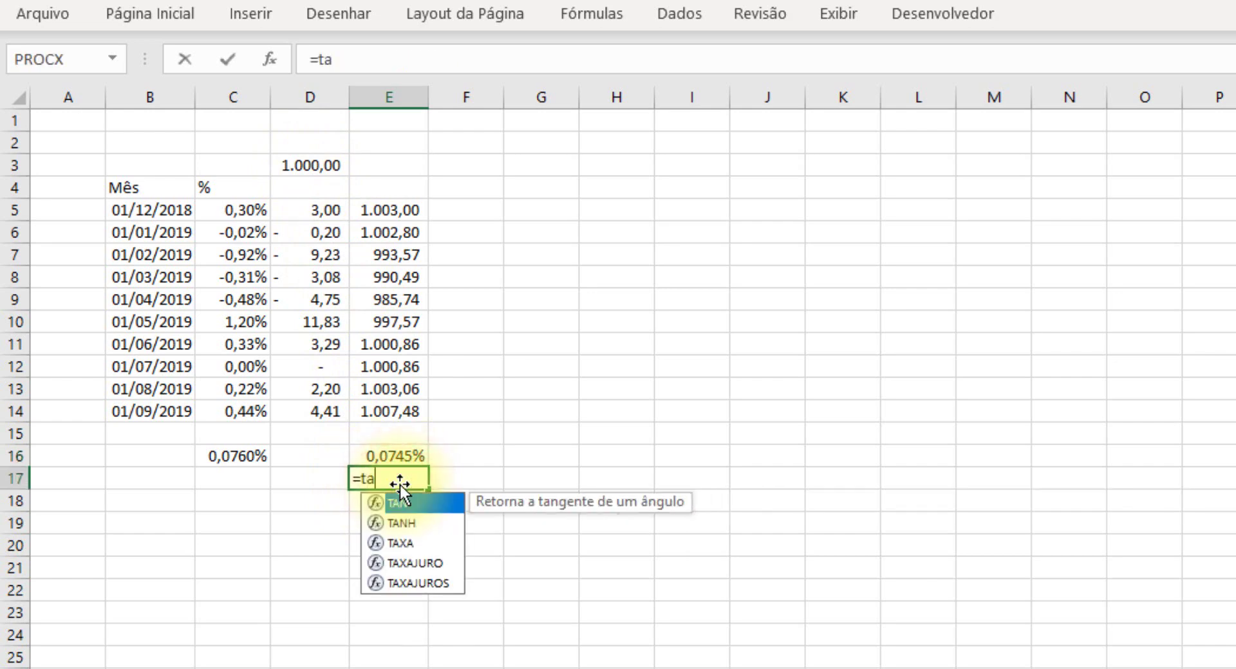
pyautogui.press('Down')
pyautogui.press('Down')
pyautogui.press('Tab')
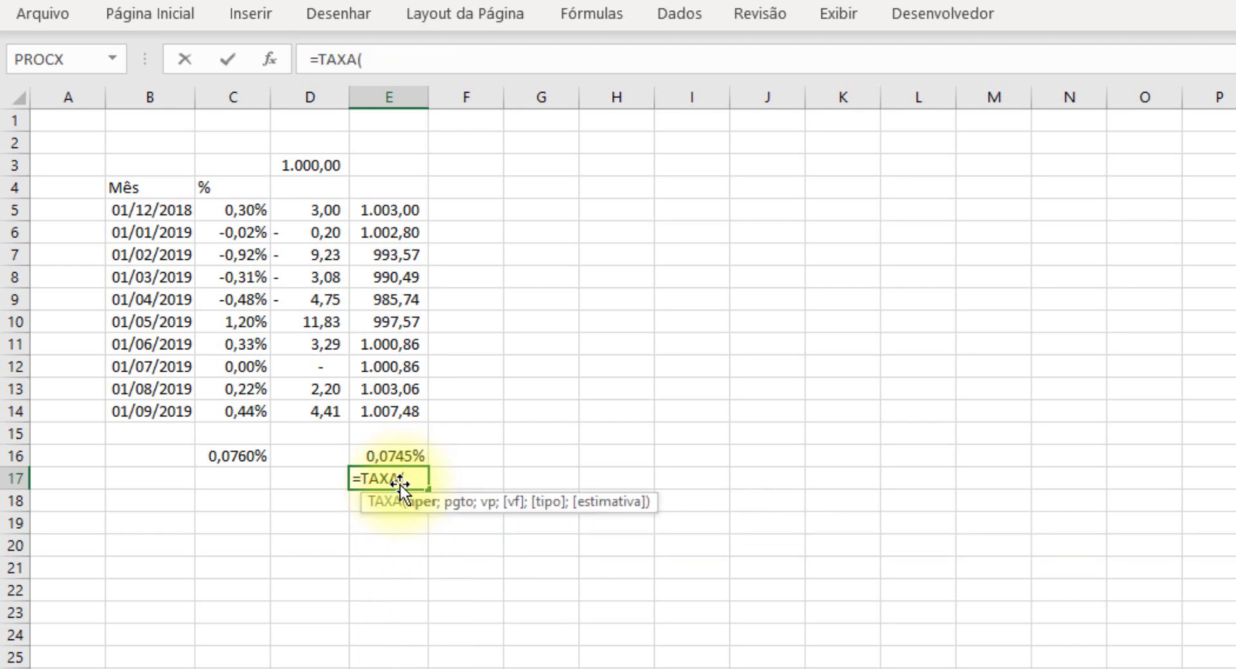
pyautogui.write('1;')
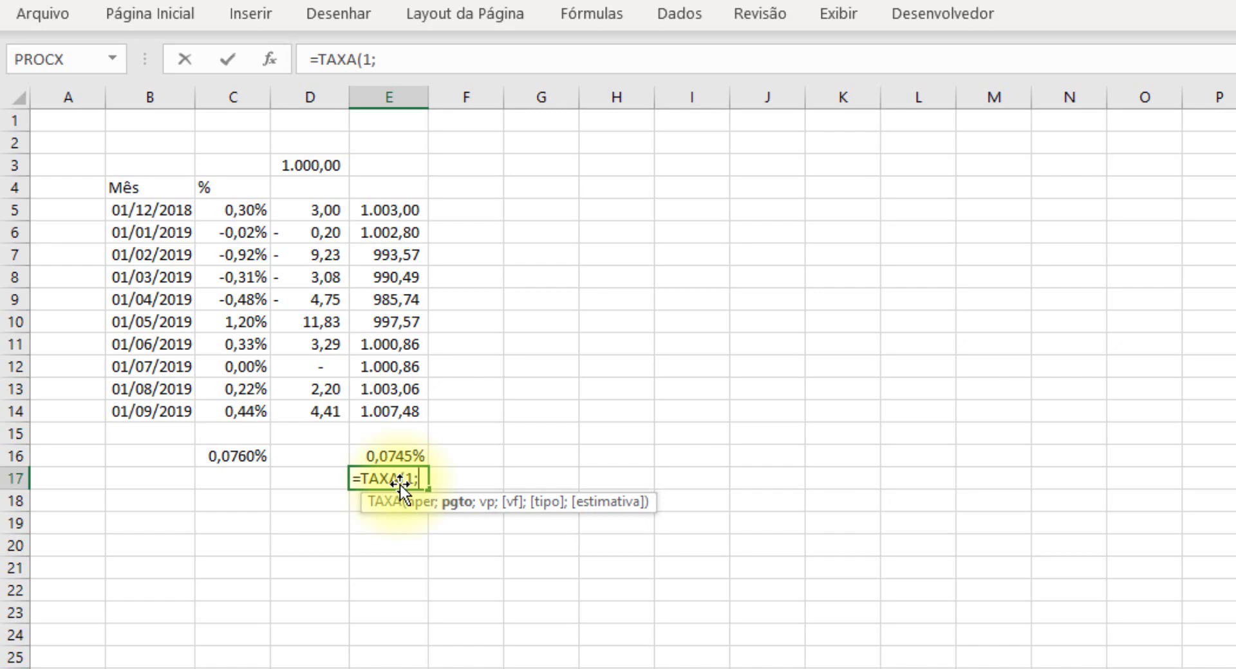
pyautogui.write(';-')
pyautogui.press('Up')
pyautogui.press('Up')
pyautogui.press('Up')
pyautogui.press('Up')
pyautogui.press('Up')
pyautogui.press('Up')
pyautogui.press('Up')
pyautogui.press('Up')
pyautogui.press('Up')
pyautogui.press('Up')
pyautogui.press('Up')
pyautogui.press('Up')
pyautogui.press('Up')
pyautogui.press('Up')
pyautogui.press('Left')
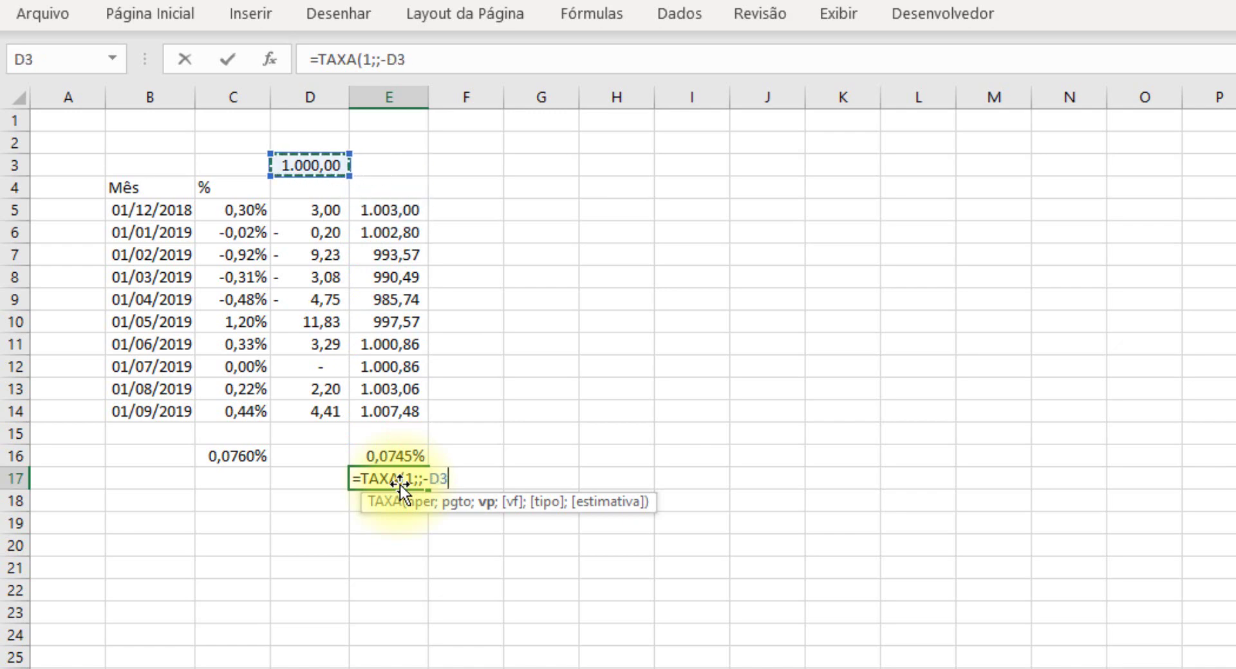
pyautogui.write(';')
pyautogui.press('Up')
pyautogui.press('Up')
pyautogui.press('Up')
pyautogui.press('Return')
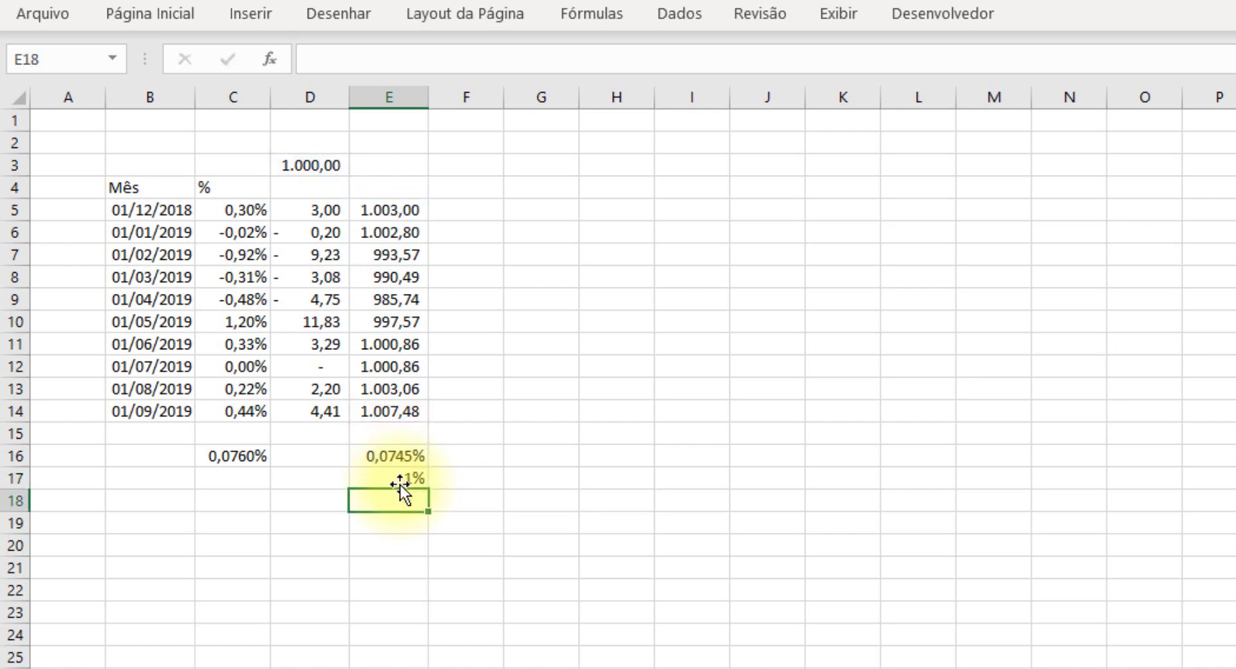
# - Copy the percentage format of E16 onto the accumulated rate in E17
pyautogui.press('Up')
pyautogui.rightClick(412, 450)
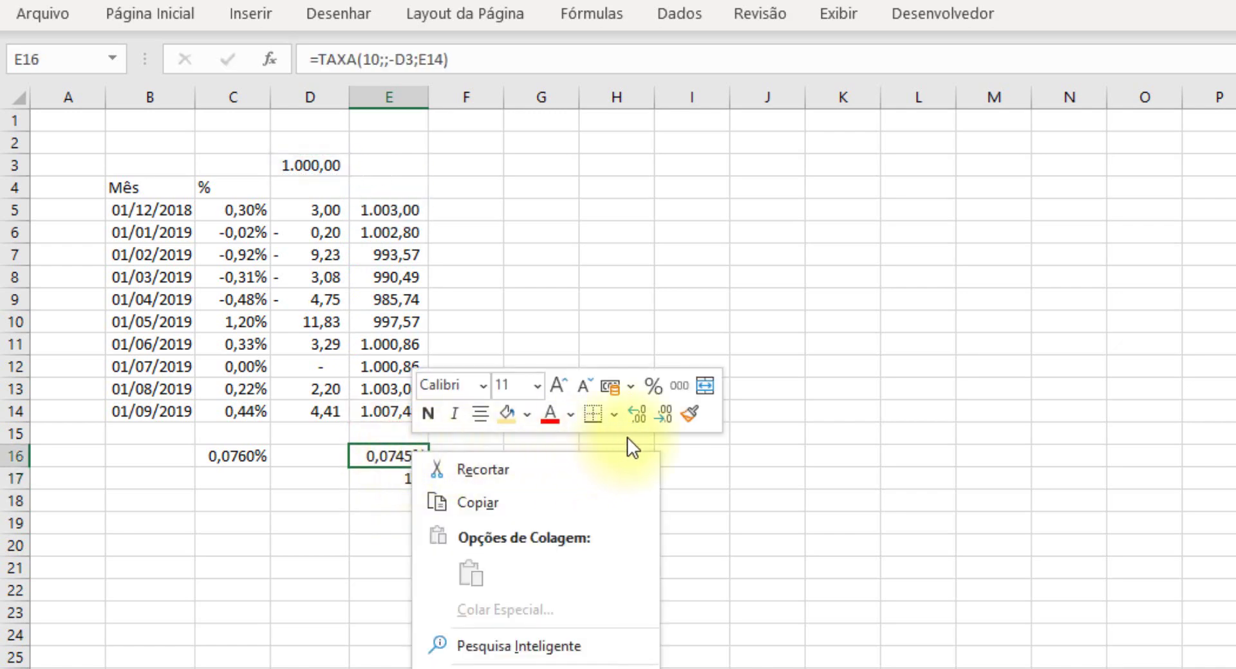
pyautogui.click(689, 416)
pyautogui.click(383, 476)
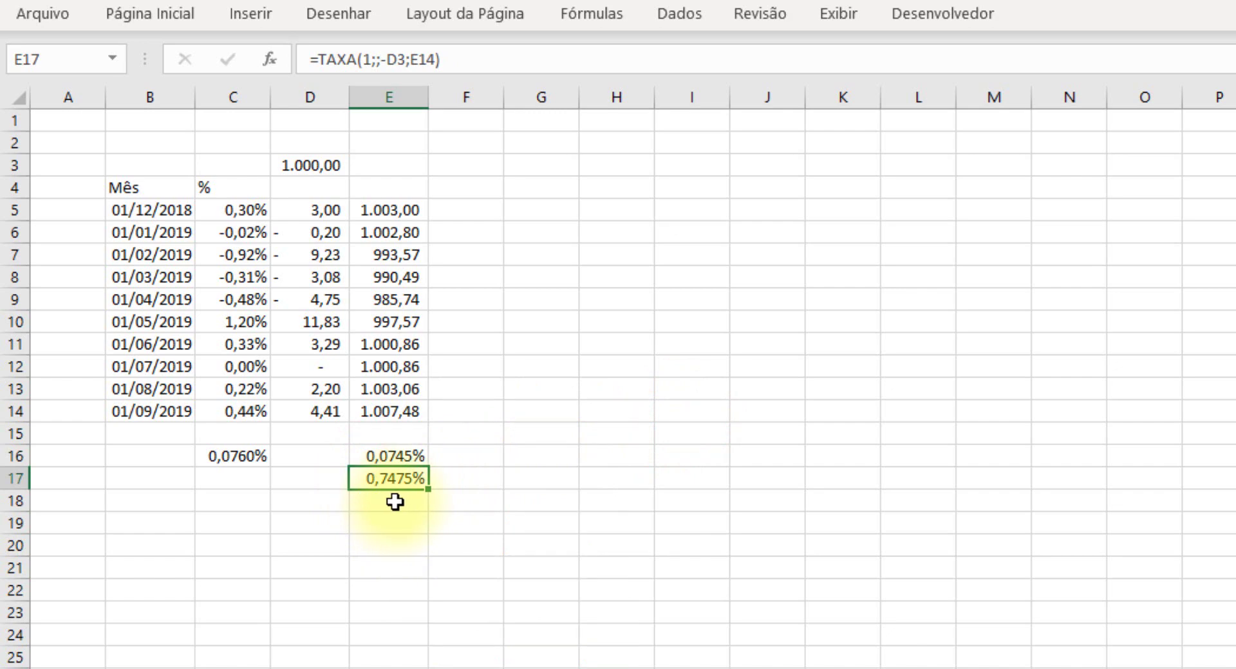
# - Highlight the equivalent monthly rate in E16 with a light orange fill
pyautogui.click(411, 455)
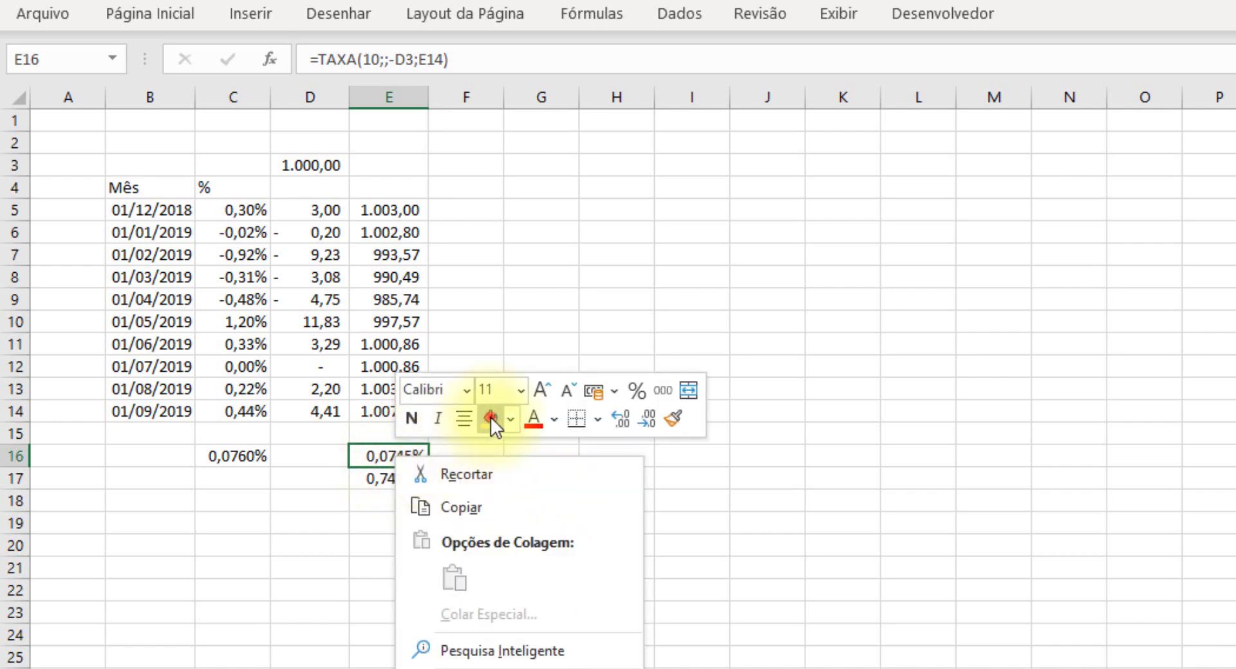
pyautogui.click(490, 417)
pyautogui.click(383, 455)
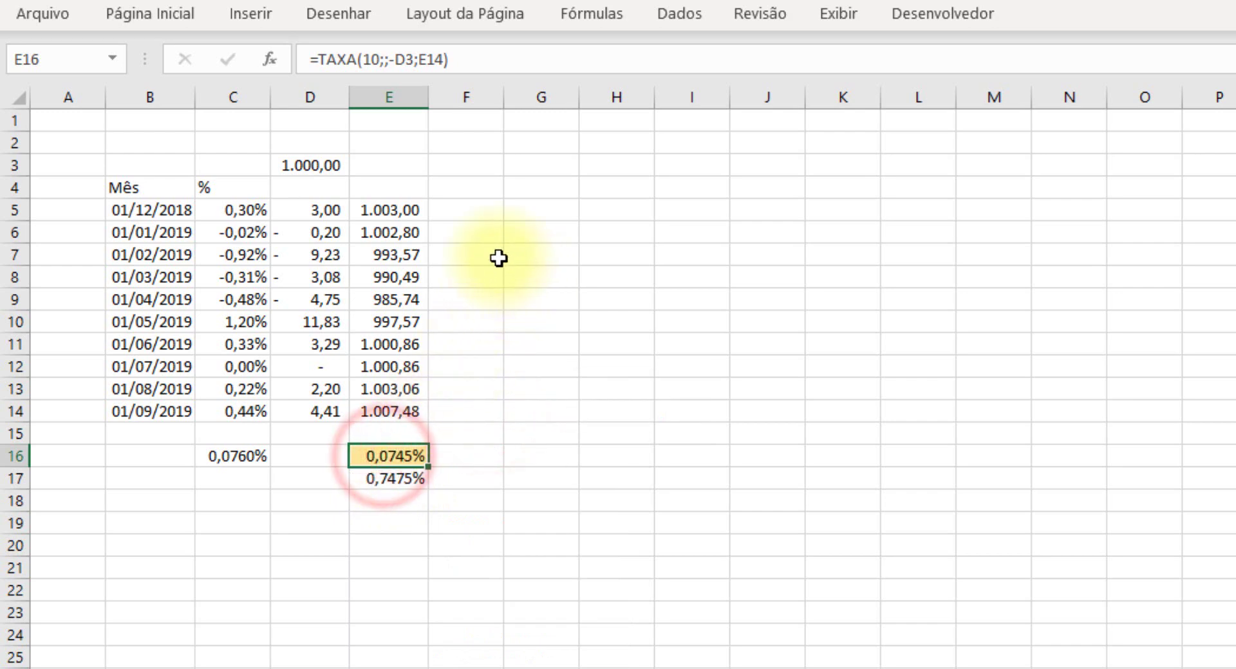
# - Enter the formula =D3*E16 in F5 to apply the equivalent rate to the starting value
pyautogui.click(486, 216)
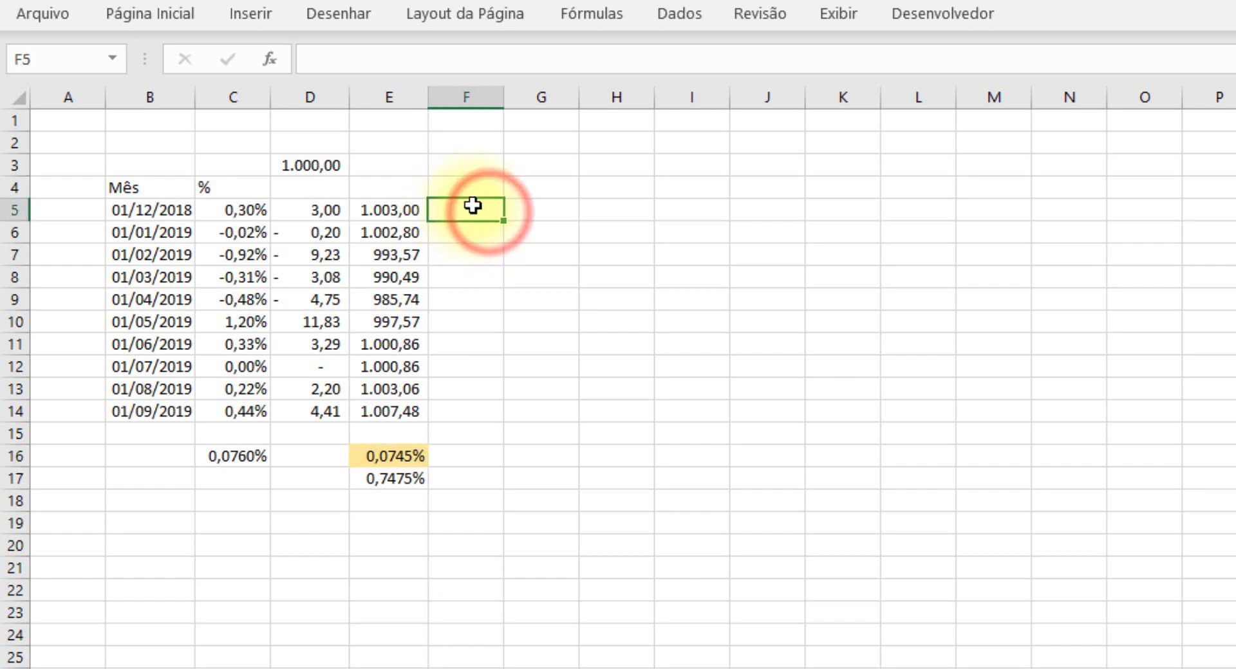
pyautogui.write('=')
pyautogui.press('Left')
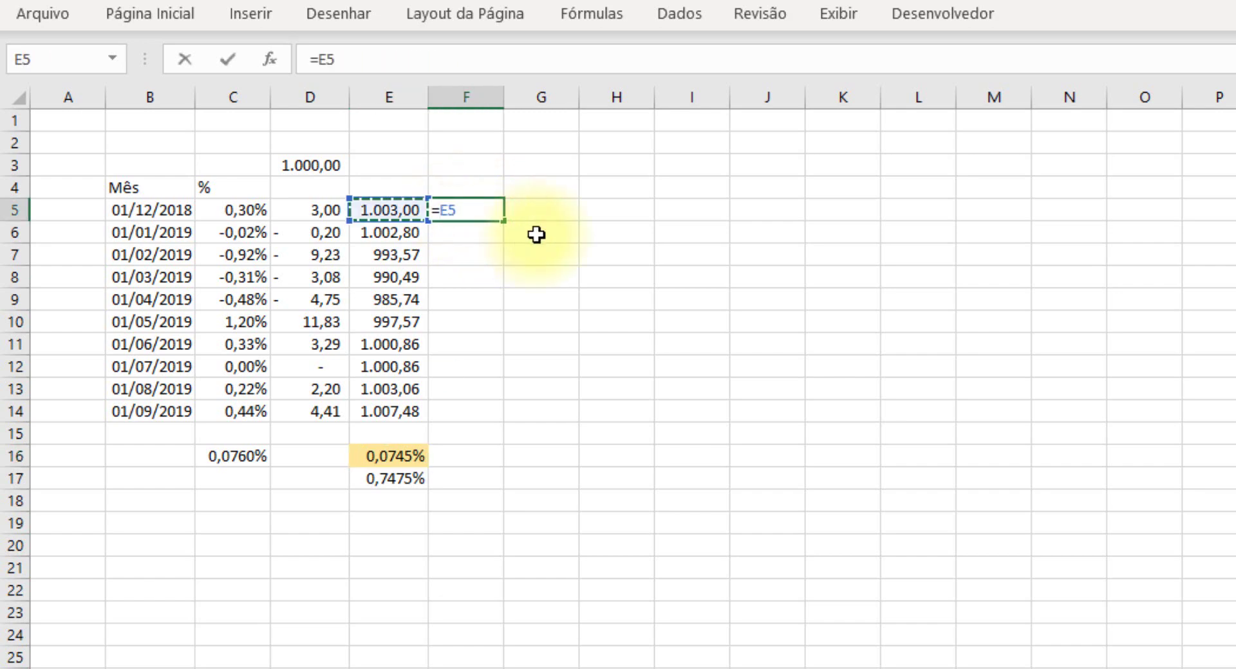
pyautogui.press('Left')
pyautogui.press('Up')
pyautogui.press('Up')
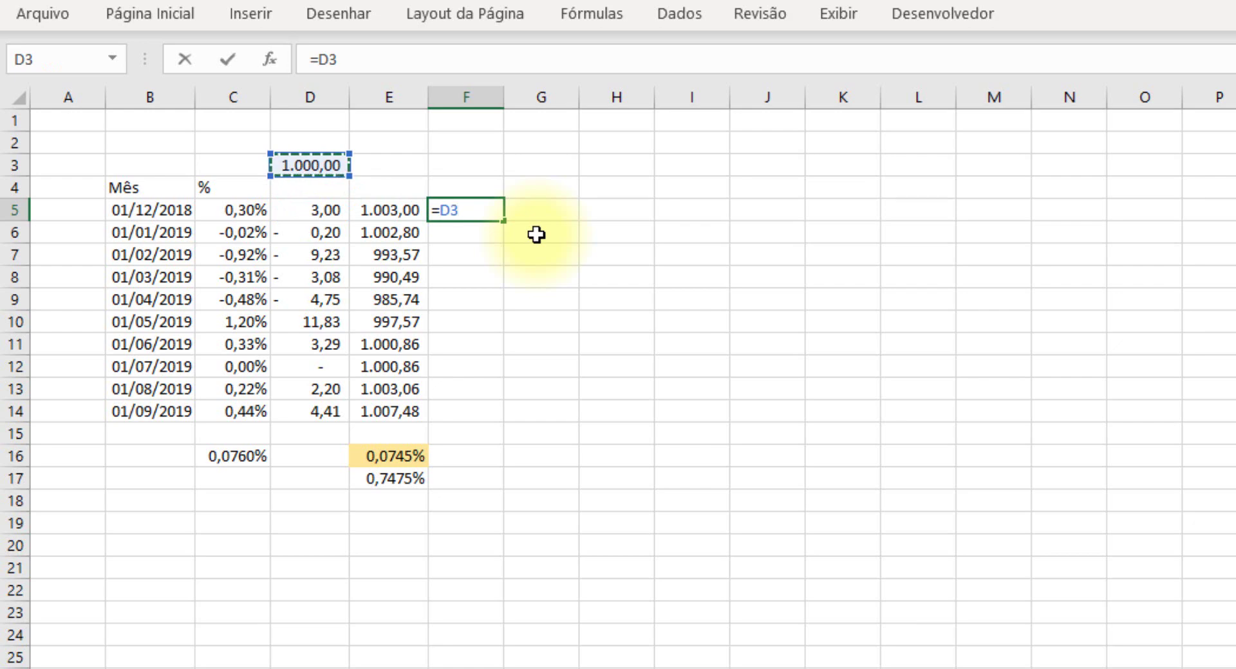
pyautogui.write('*')
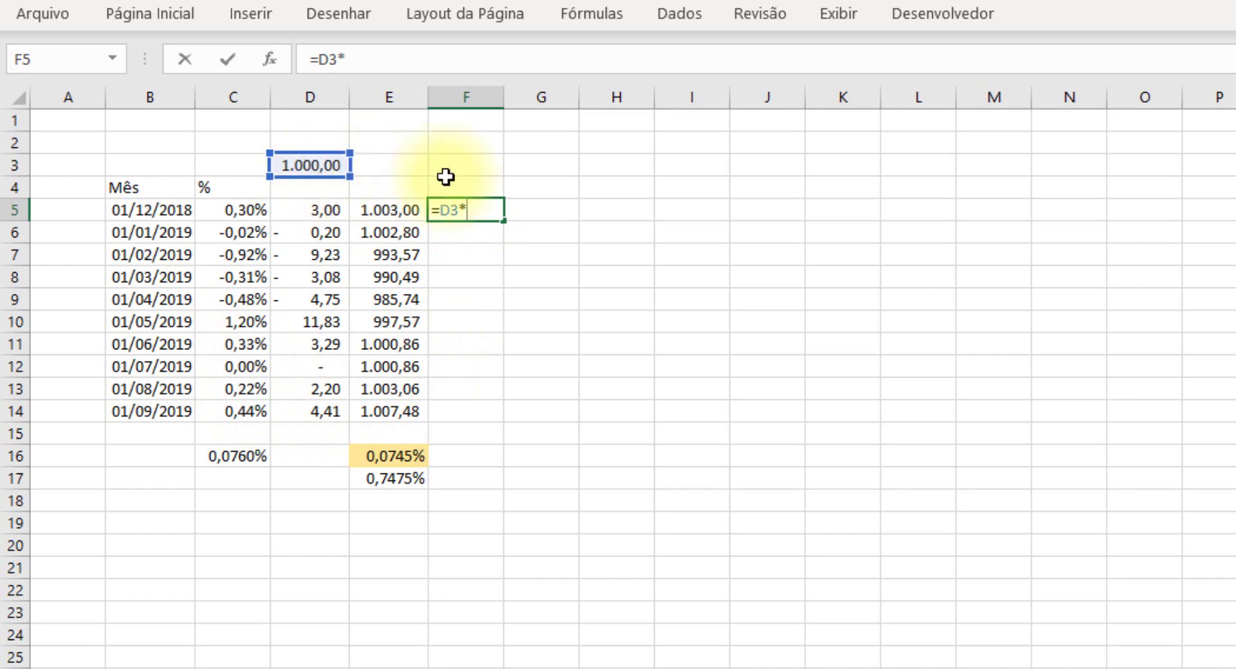
pyautogui.click(394, 458)
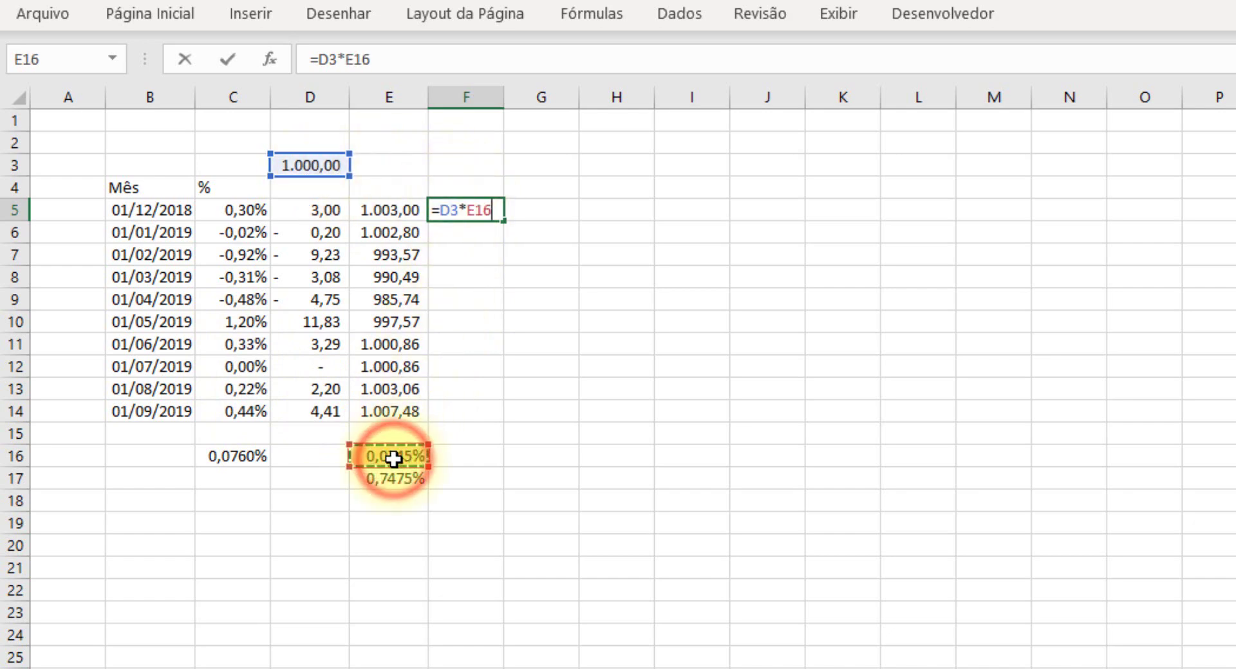
pyautogui.press('Return')
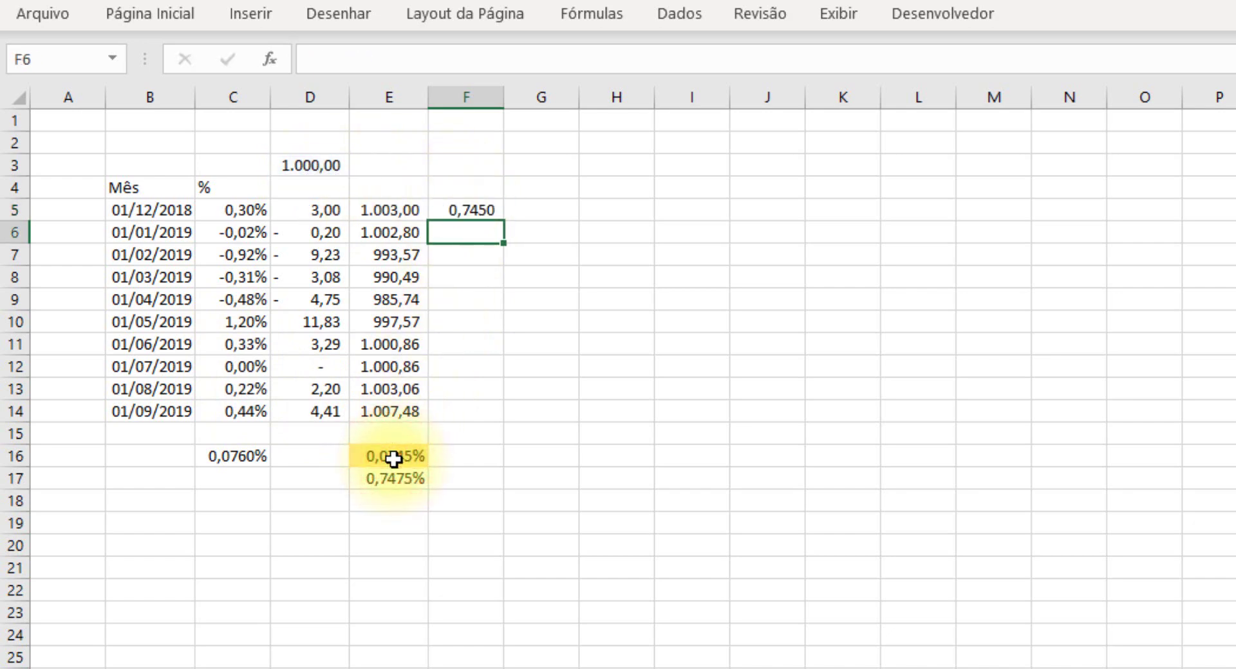
# - Enter the formula =D3+F5 in G5 to add the first month's variation to the starting value
pyautogui.press('Up')
pyautogui.press('Right')
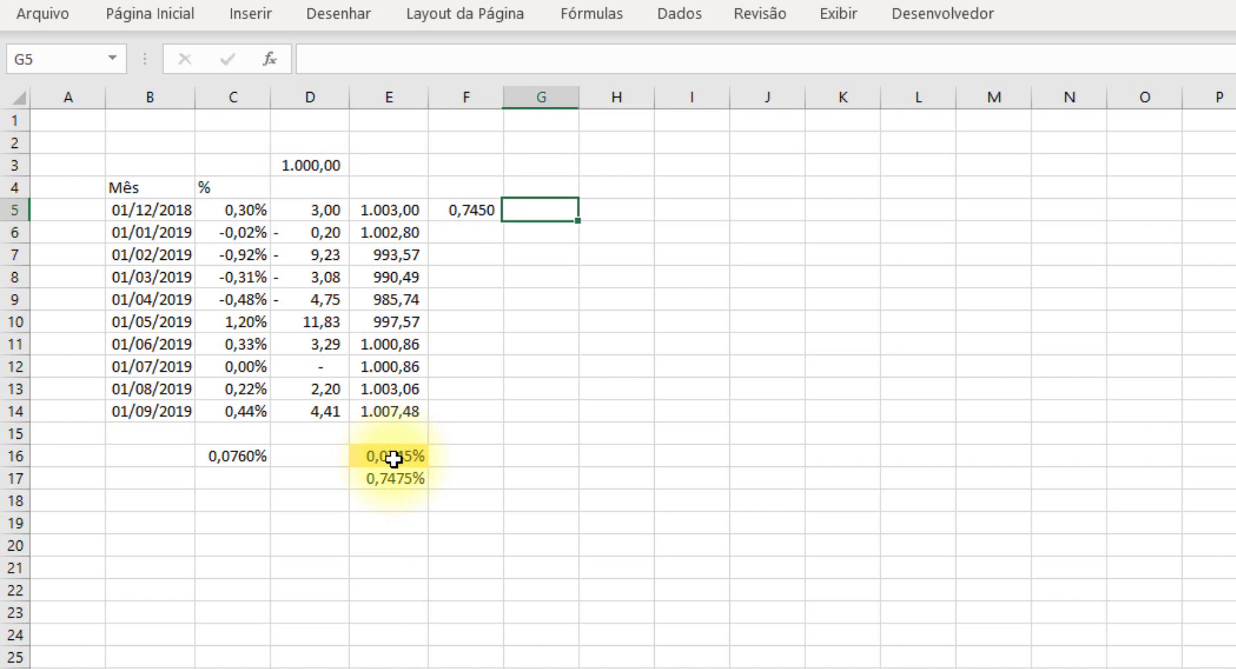
pyautogui.write('=')
pyautogui.press('Left')
pyautogui.press('Left')
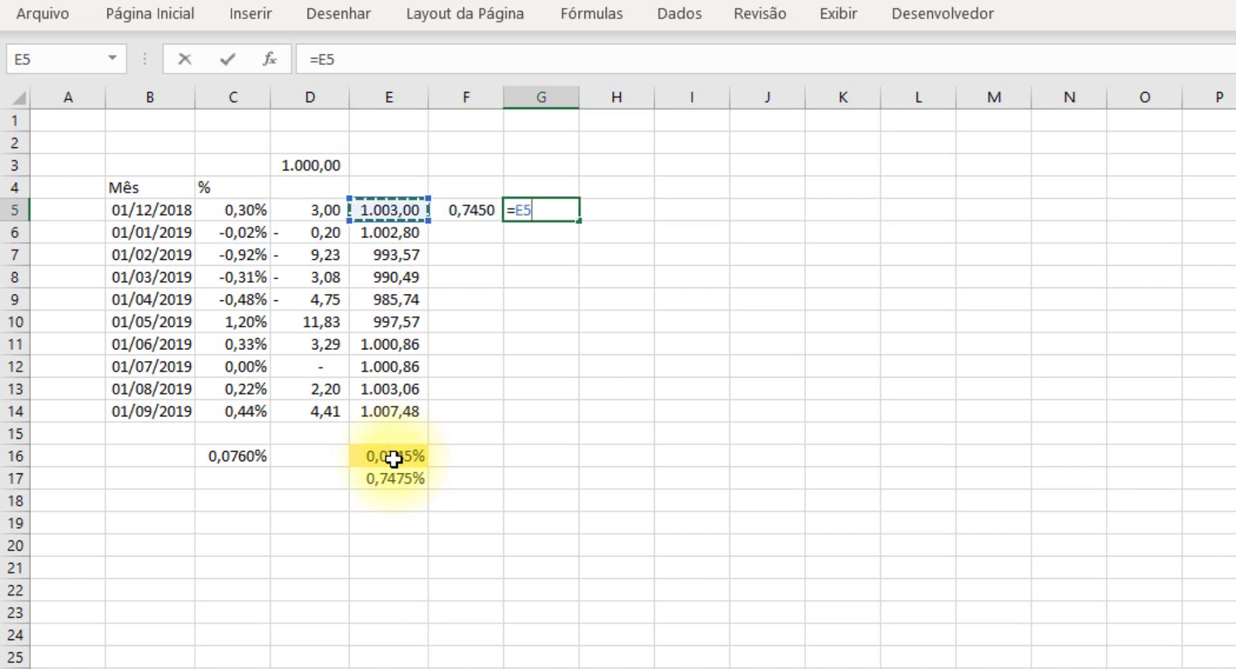
pyautogui.press('Up')
pyautogui.press('Up')
pyautogui.press('Left')
pyautogui.write('+')
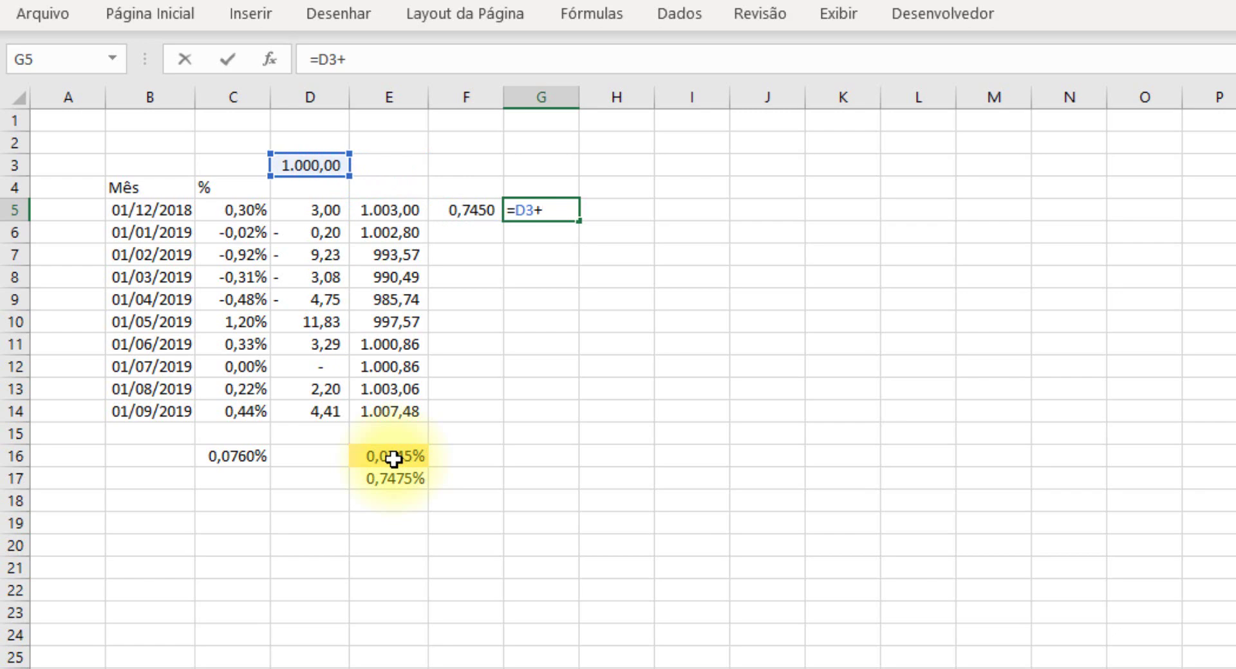
pyautogui.press('Left')
pyautogui.press('Return')
# - Format the G5 balance with a thousands separator and two decimal places
pyautogui.press('Up')
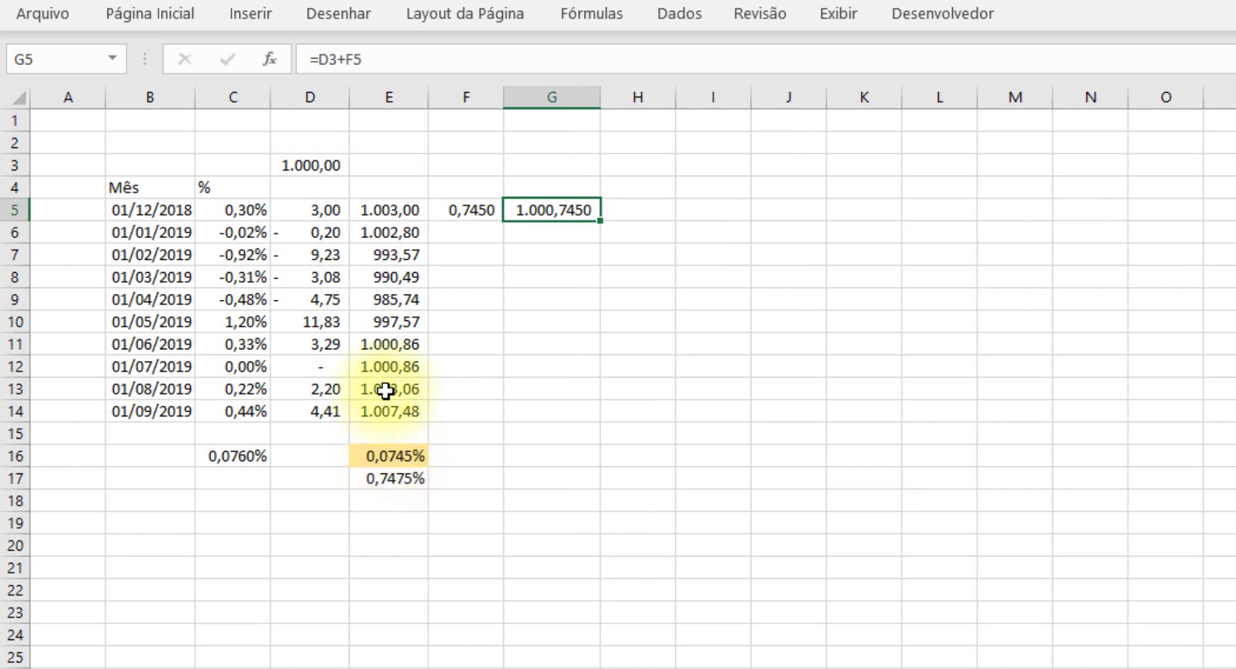
pyautogui.rightClick(567, 214)
pyautogui.click(837, 148)
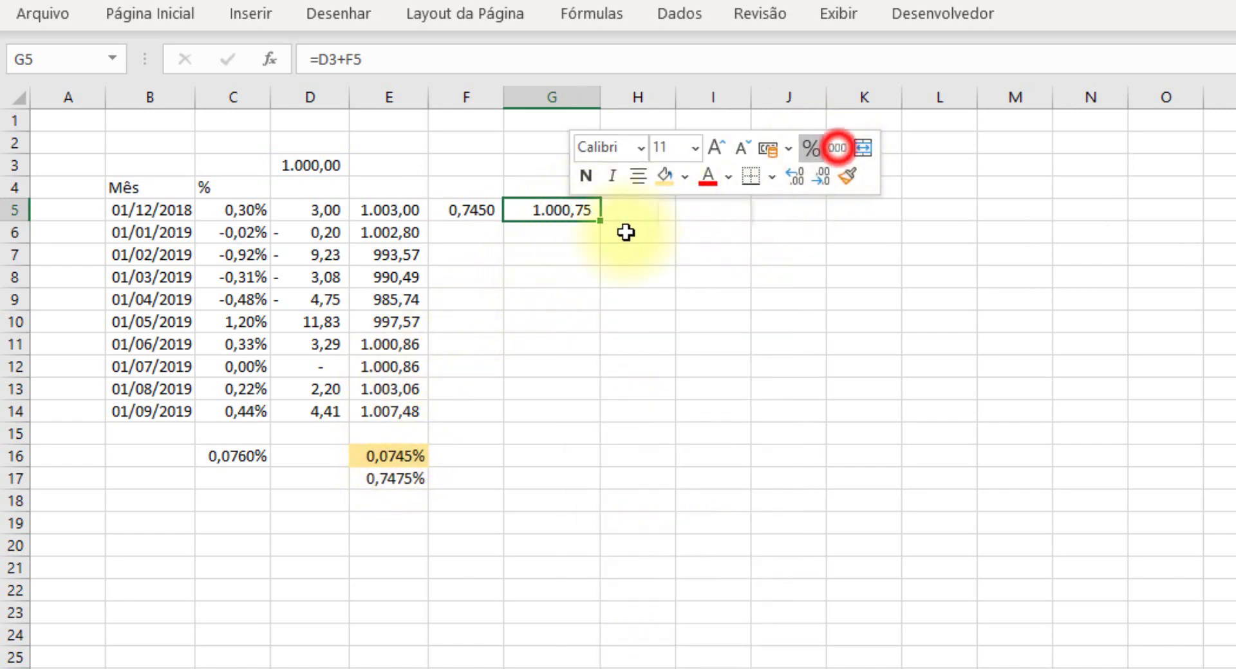
pyautogui.moveTo(603, 95); pyautogui.dragTo(603, 95)
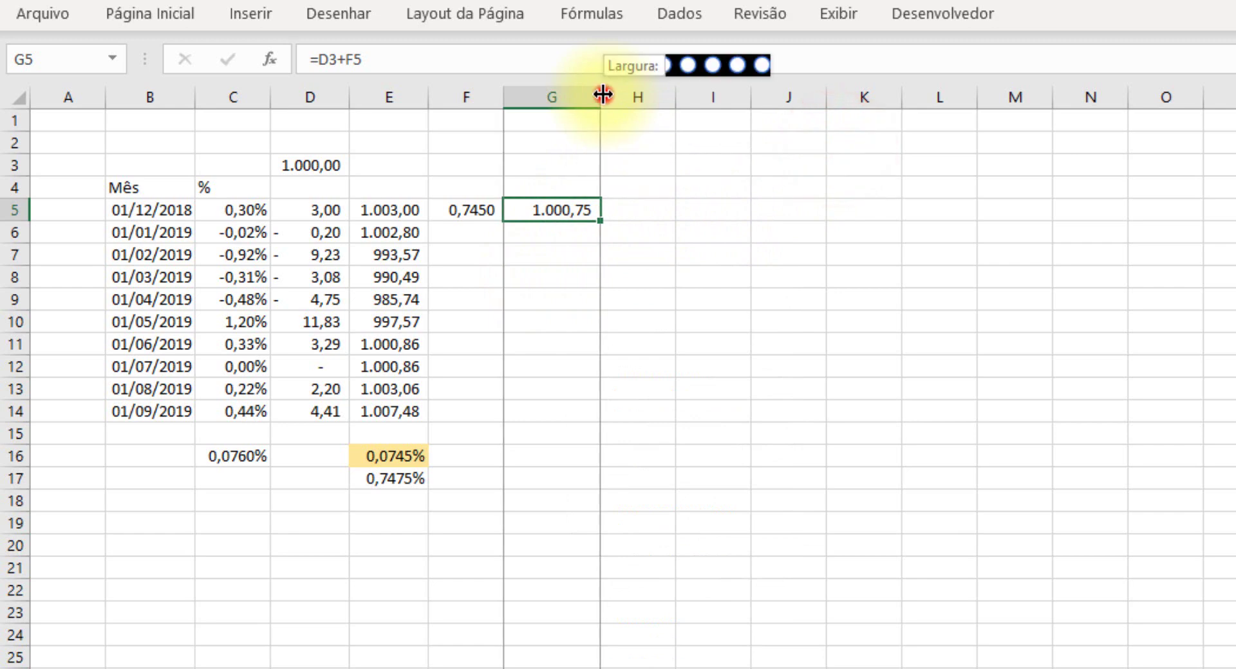
# - Enter the formula =G5*$E$16 in F6, keeping the reference to the equivalent rate absolute
pyautogui.click(473, 232)
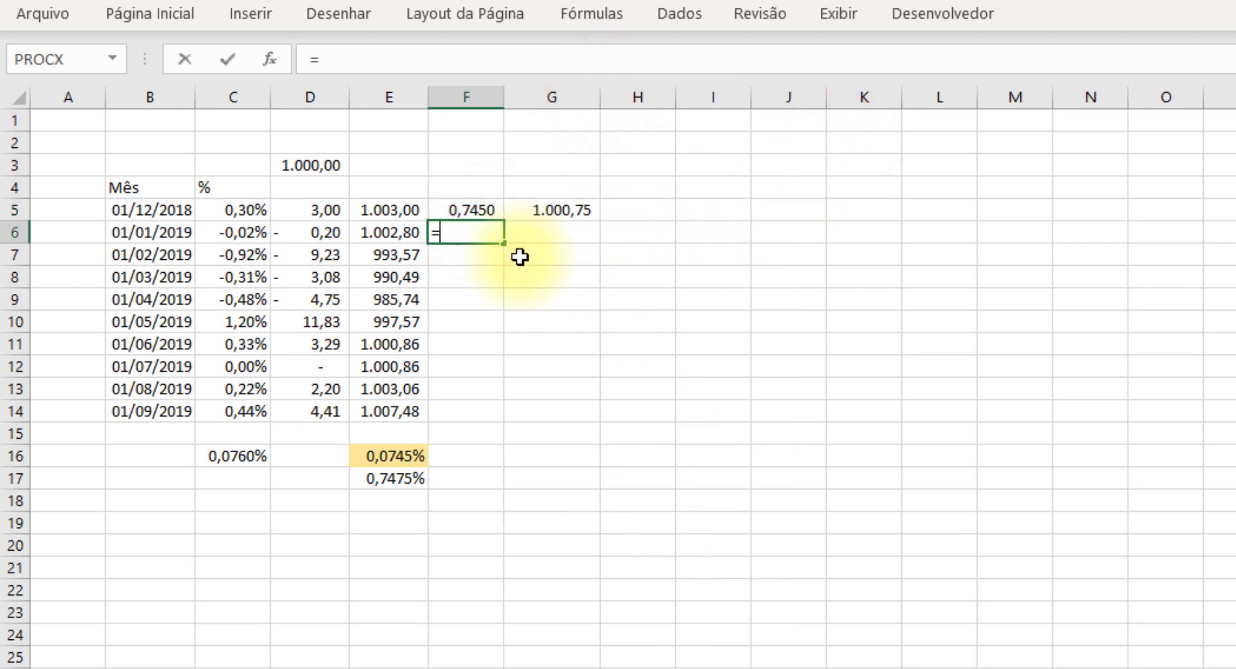
pyautogui.write('=')
pyautogui.press('Right')
pyautogui.press('Up')
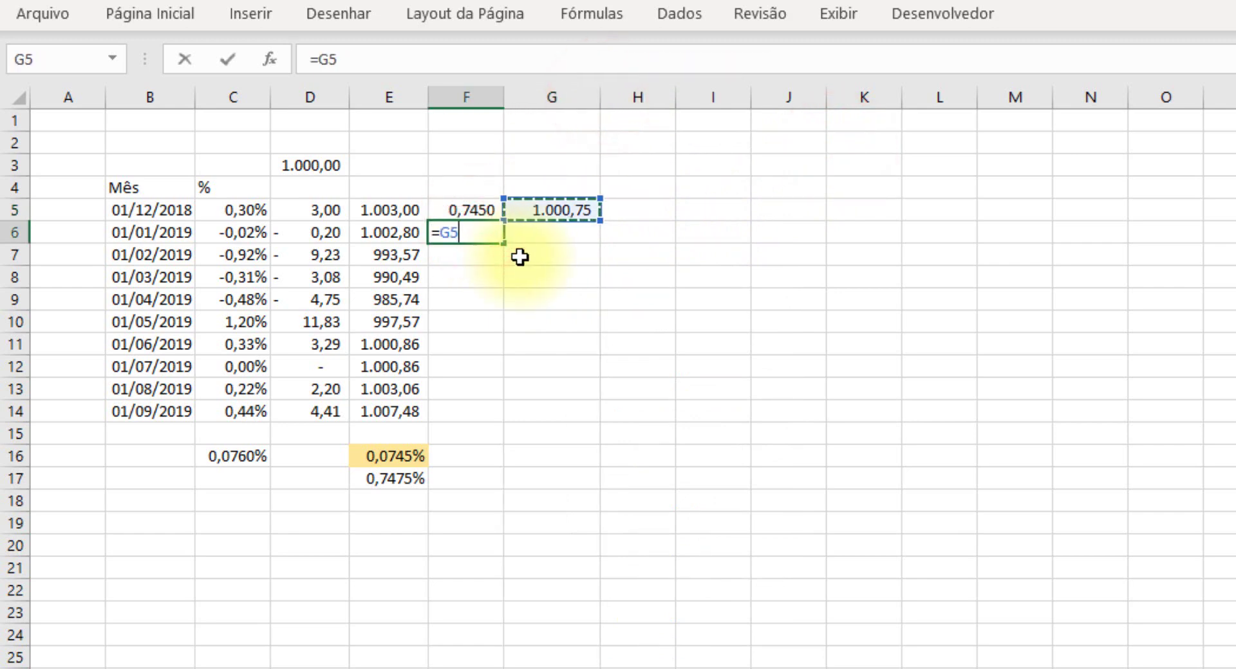
pyautogui.write('*')
pyautogui.press('Left')
pyautogui.press('Down')
pyautogui.press('Down')
pyautogui.press('Down')
pyautogui.press('Down')
pyautogui.press('Down')
pyautogui.press('Down')
pyautogui.press('Down')
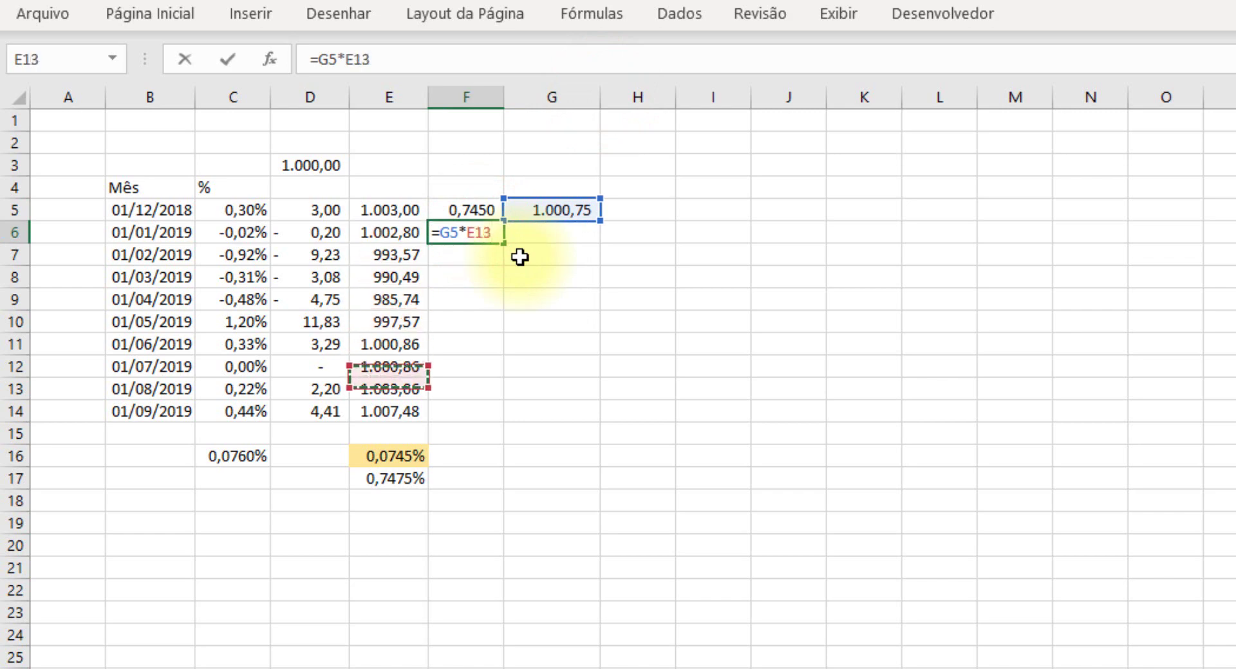
pyautogui.press('Down')
pyautogui.press('Down')
pyautogui.press('Down')
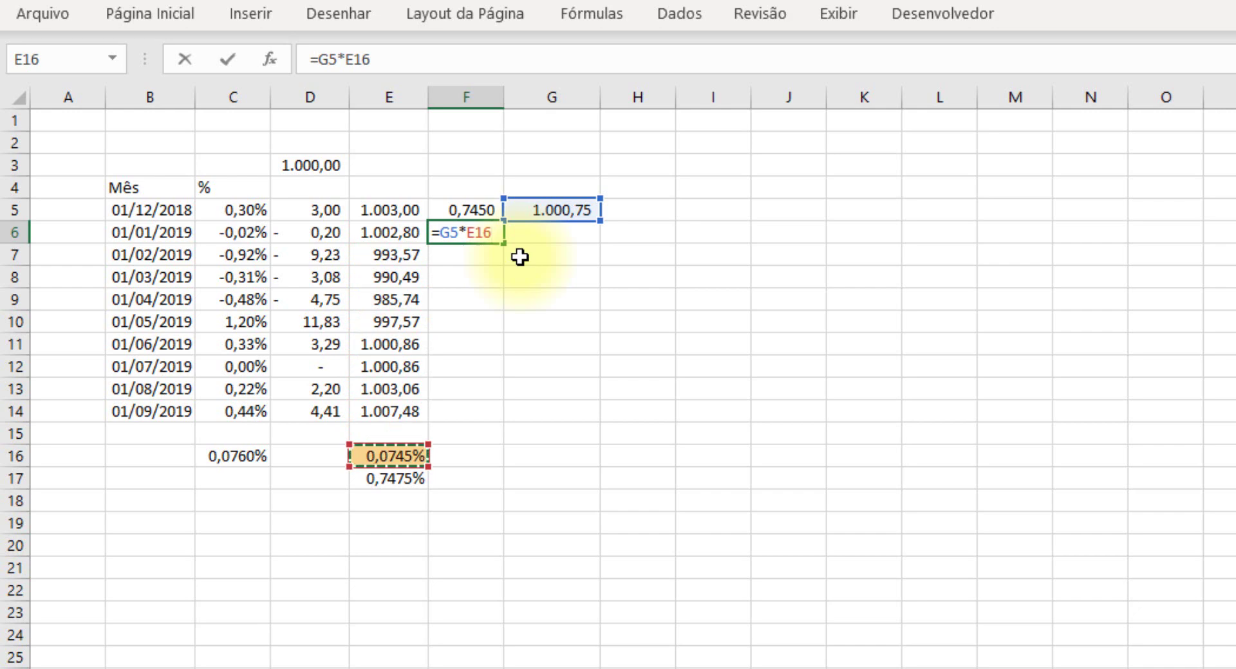
pyautogui.press('Return')
pyautogui.press('Up')
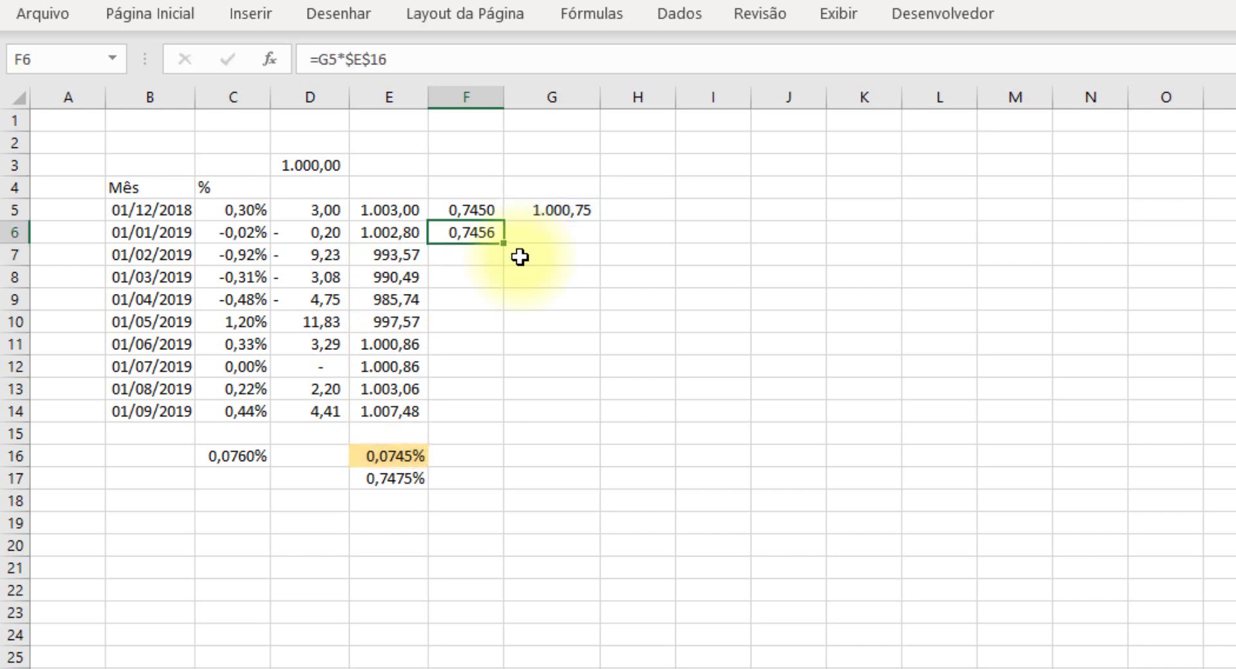
# - Enter the formula =G5+F6 in G6 to accumulate the second month's balance
pyautogui.press('Right')
pyautogui.press('Left')
pyautogui.press('Right')
pyautogui.write('=')
pyautogui.press('Up')
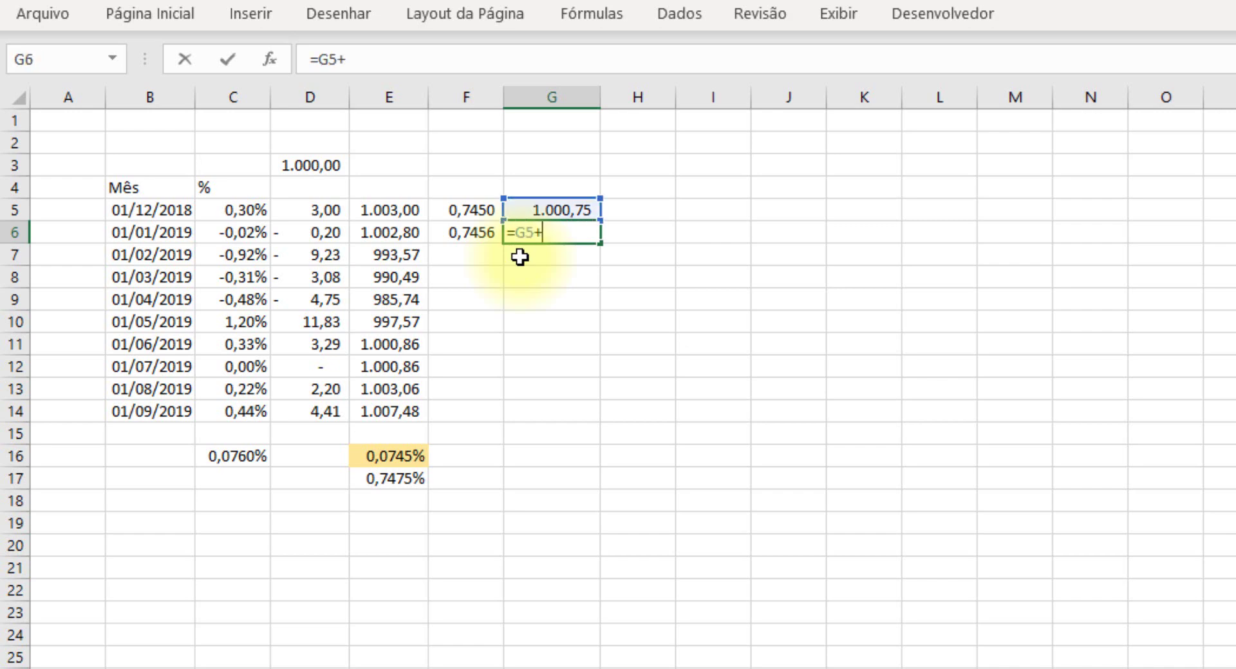
pyautogui.write('+')
pyautogui.press('Left')
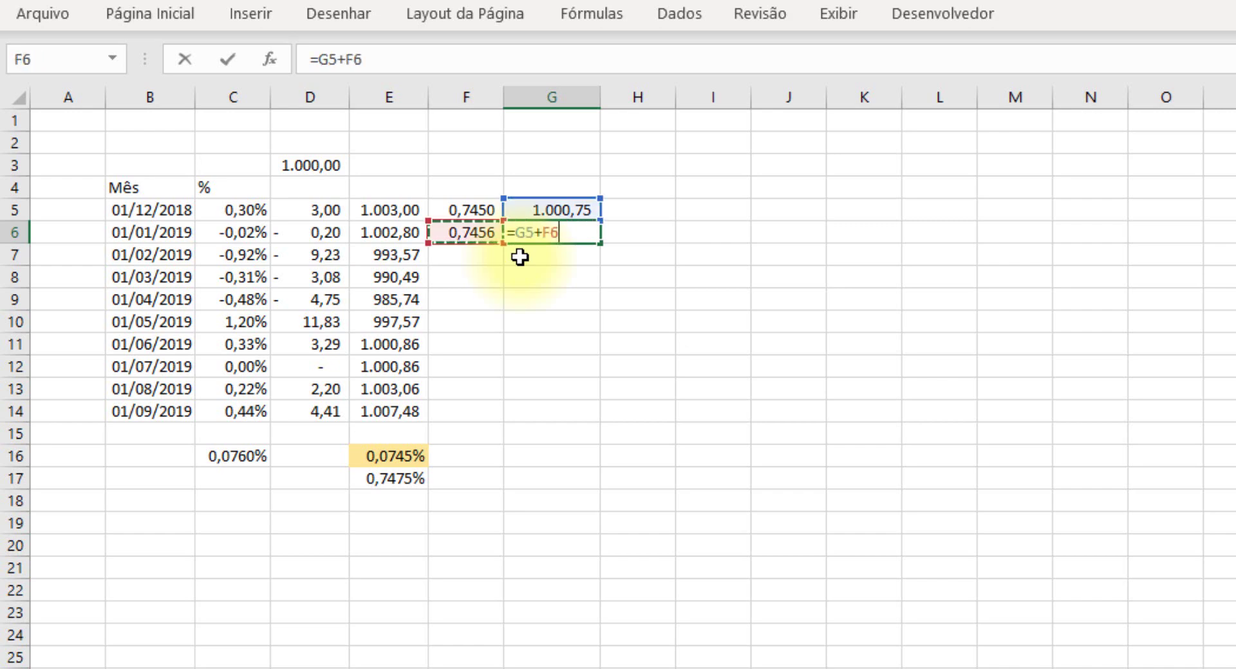
pyautogui.press('Return')
# - Format G6 with a thousands separator and two decimals, and fill F6:G6 down through row 14
pyautogui.press('Up')
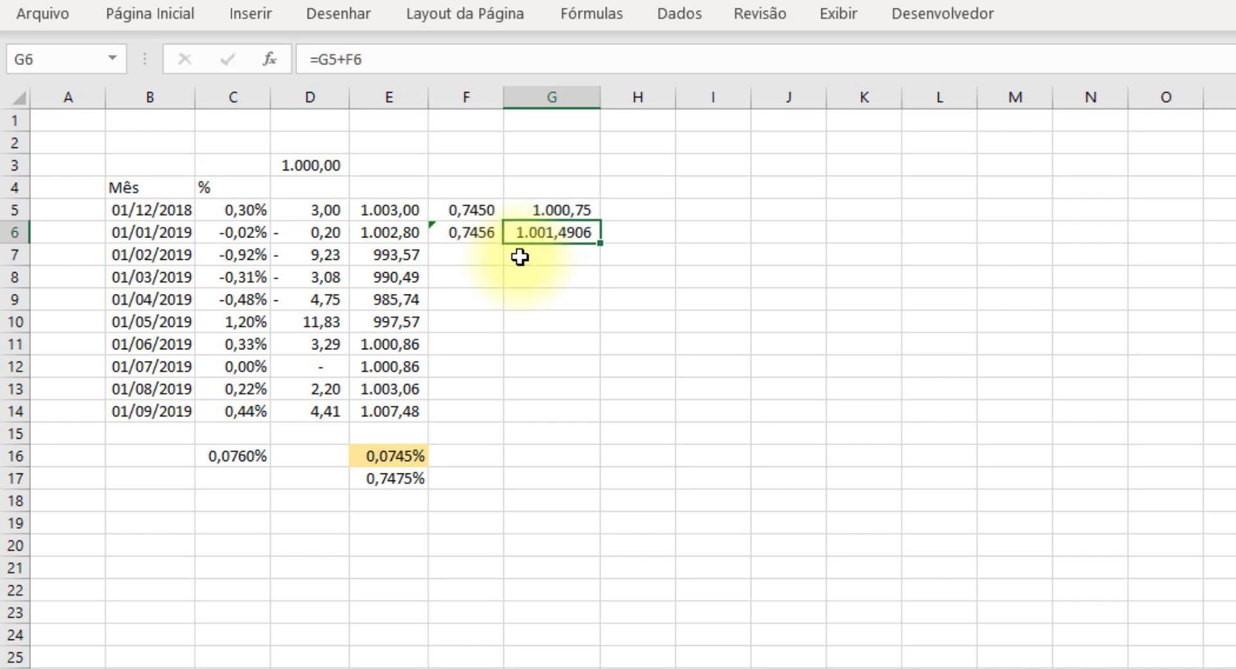
pyautogui.rightClick(536, 232)
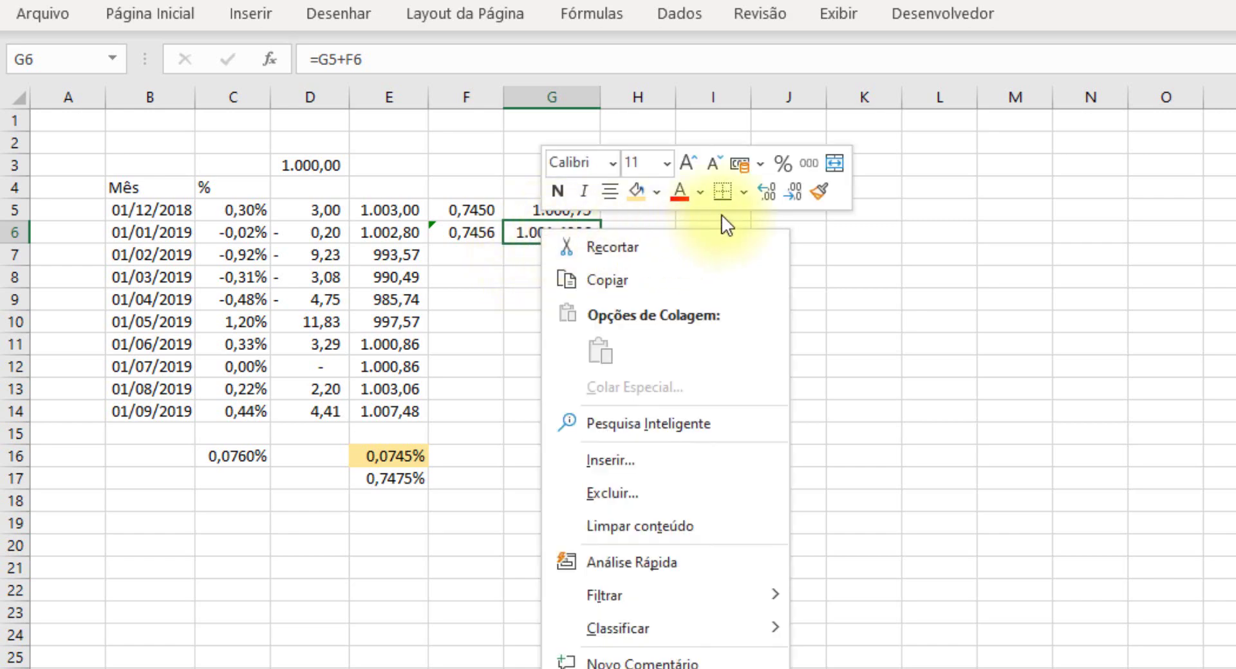
pyautogui.click(805, 165)
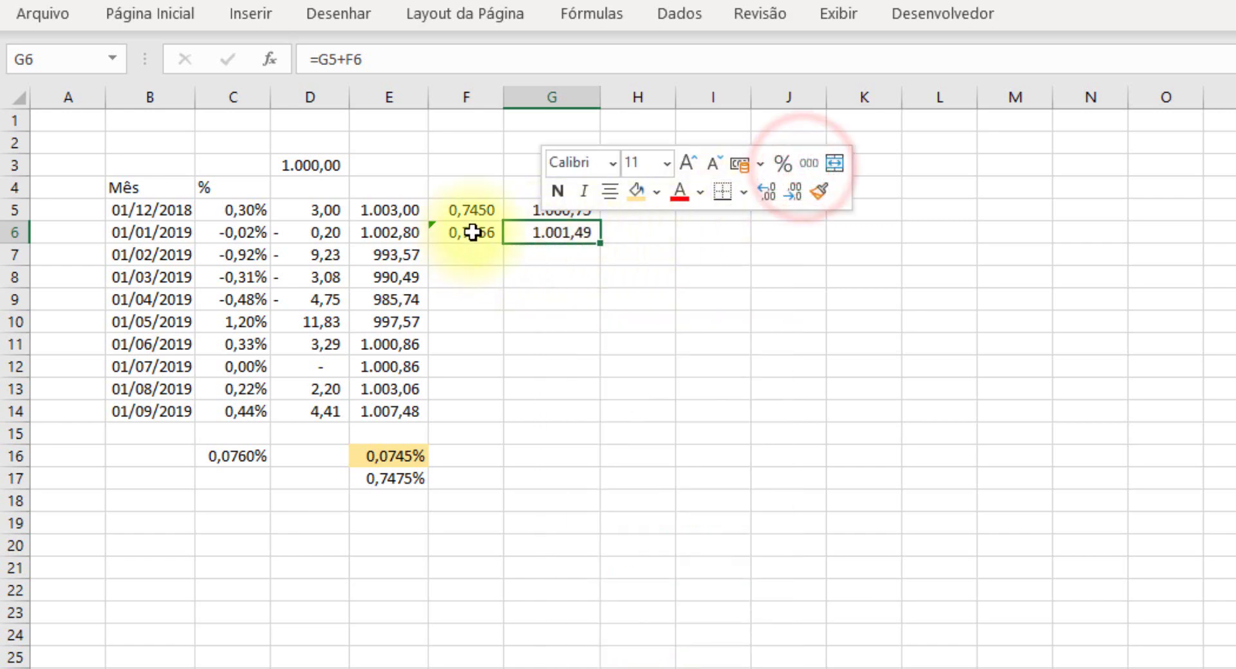
pyautogui.moveTo(474, 233); pyautogui.dragTo(592, 420)
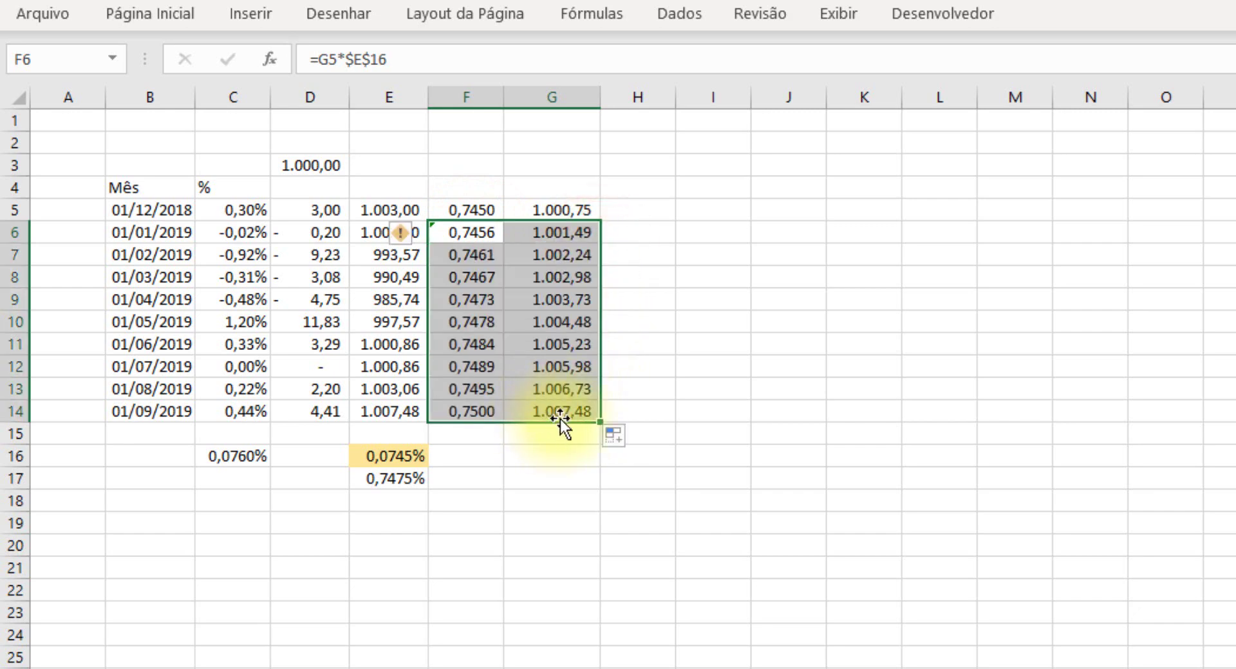
# - Enter the comparison formula =E14=G14 in H14 to test whether both final balances match
pyautogui.click(559, 412)
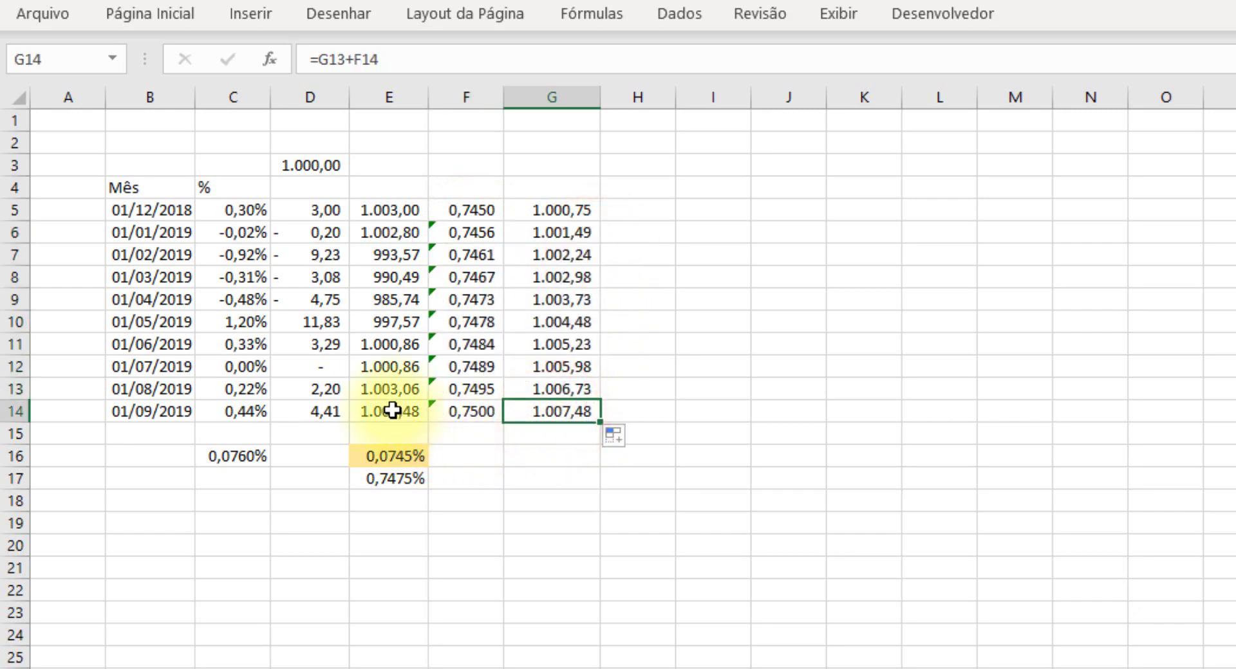
pyautogui.click(623, 412)
pyautogui.write('=')
pyautogui.press('Left')
pyautogui.press('Left')
pyautogui.press('Left')
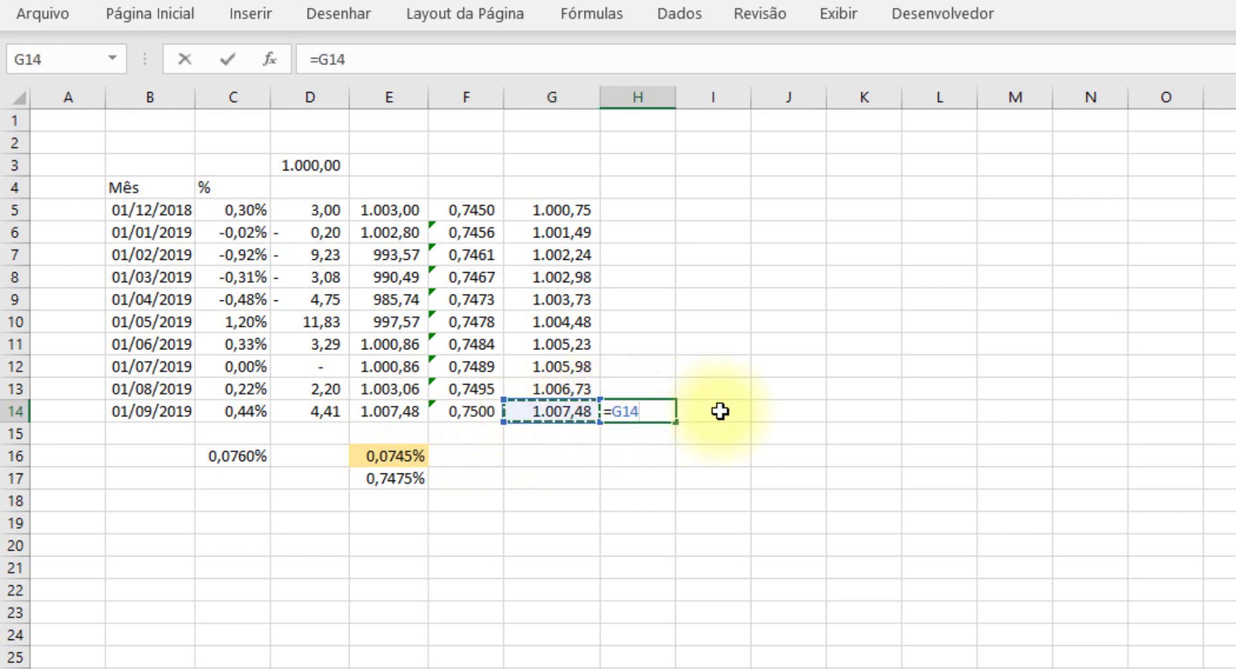
pyautogui.write('=')
pyautogui.press('Left')
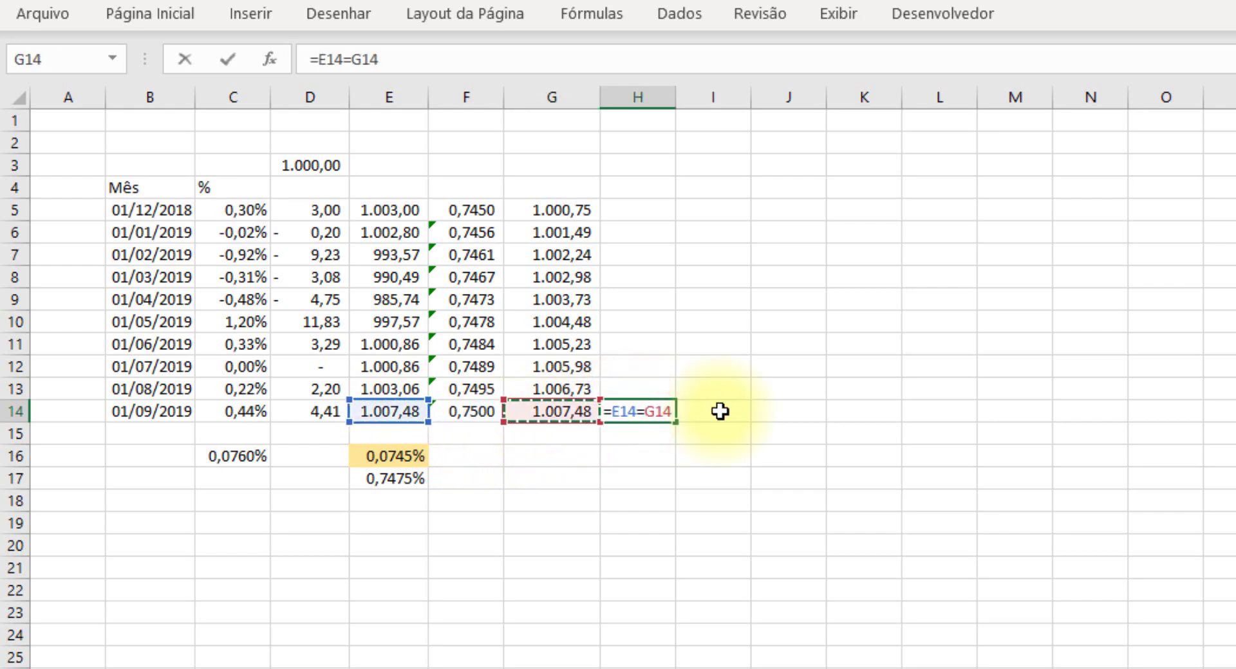
pyautogui.press('Return')
pyautogui.press('Up')
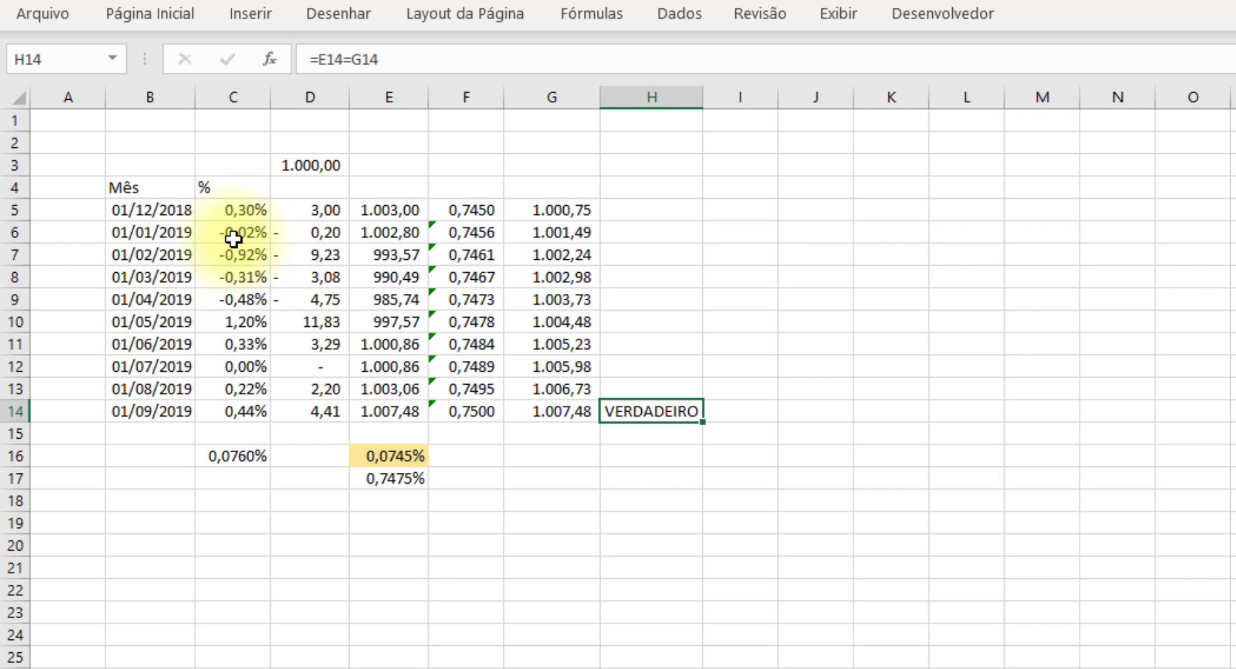
# - Undo the H14 comparison while keeping the formulas filled through F6:G14
pyautogui.hotkey('ctrl', 'z')
pyautogui.hotkey('ctrl', 'z')
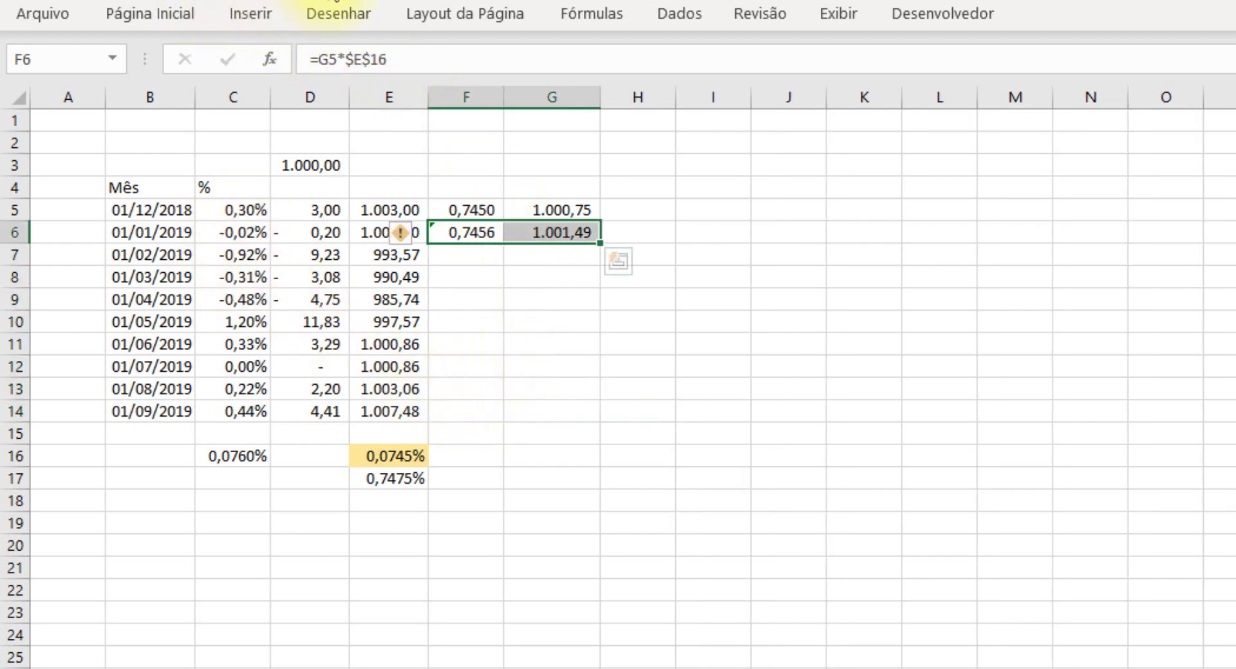
pyautogui.hotkey('ctrl', 'y')
pyautogui.click(540, 390)
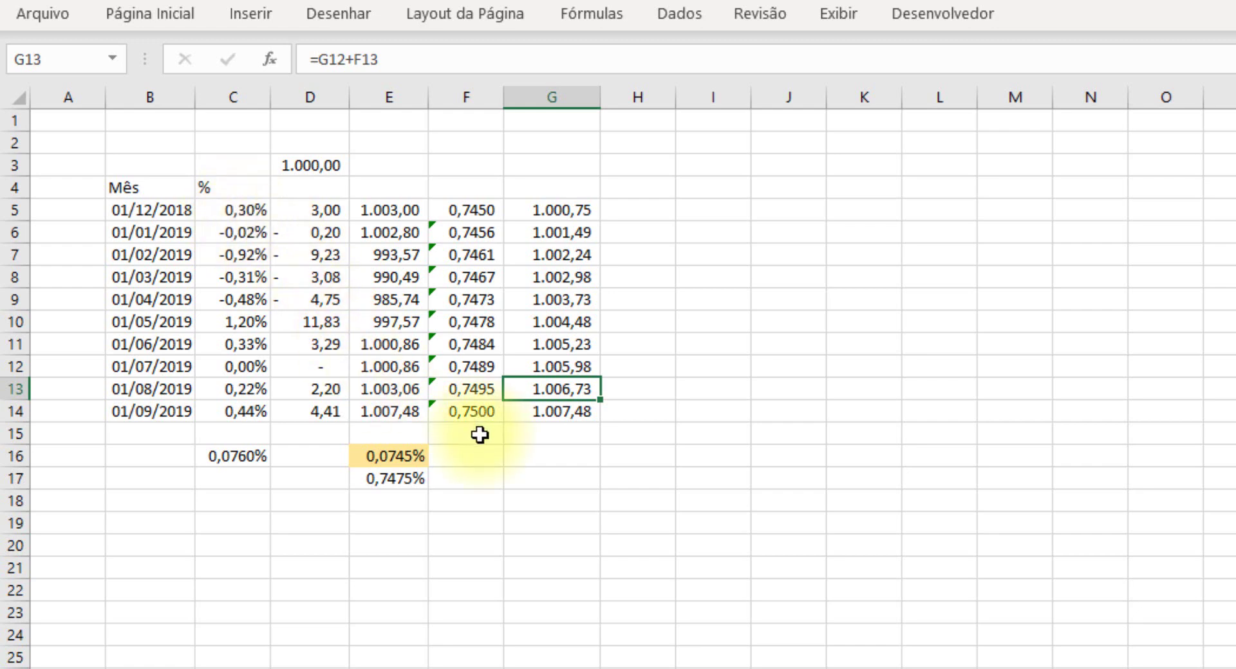
pyautogui.click(551, 457)
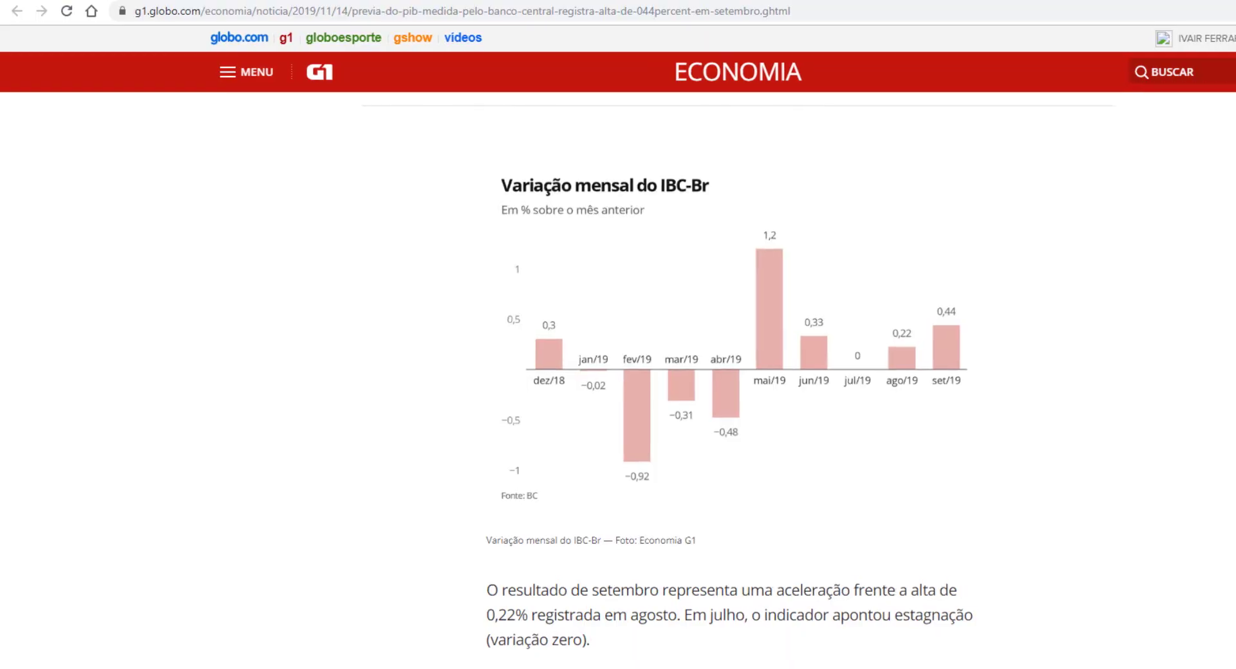
# - Examine the G1 article's headline and subtitle for the September variation and the third-quarter growth figure
pyautogui.scroll(10, 739, 318)
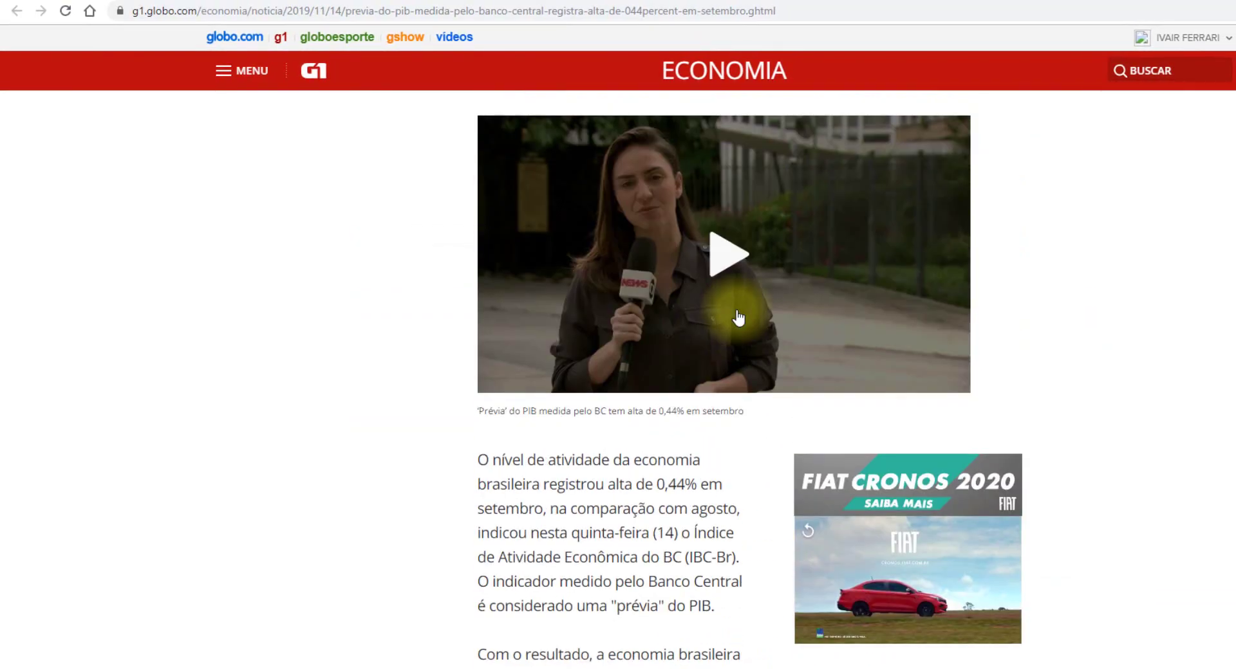
pyautogui.scroll(5, 739, 318)
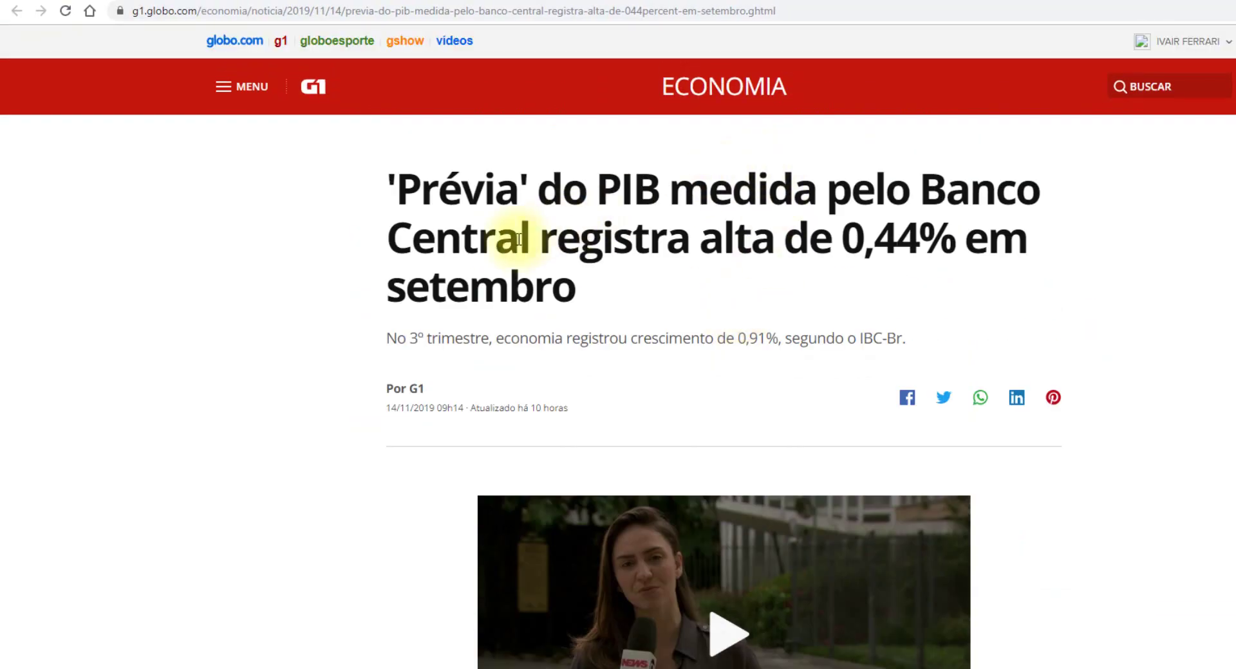
pyautogui.moveTo(571, 285); pyautogui.dragTo(430, 283)
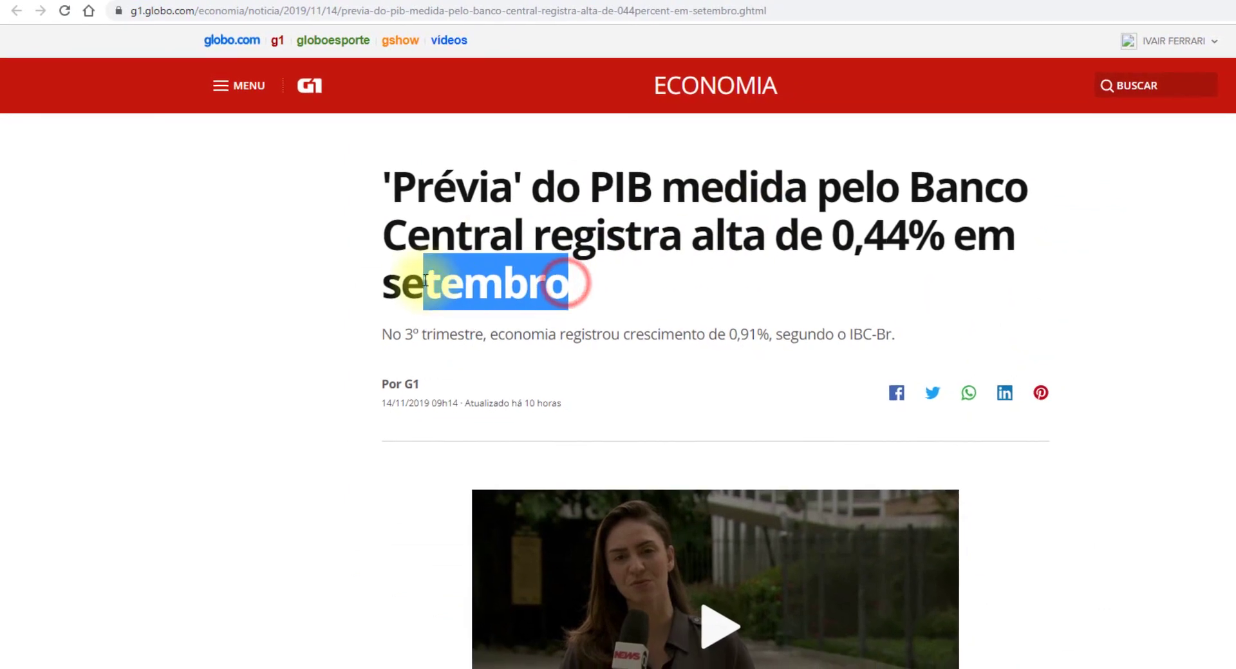
pyautogui.moveTo(833, 237); pyautogui.dragTo(943, 242)
pyautogui.hotkey('alt', 'Tab')
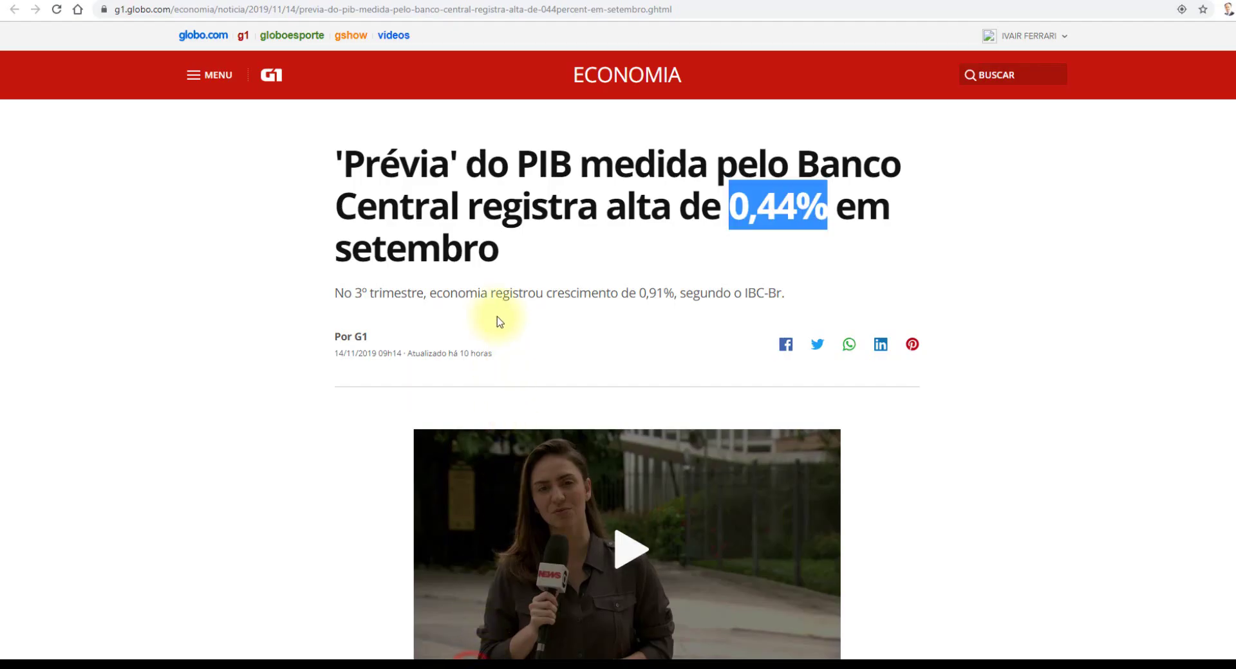
# - Return to the Excel workbook and enter the published third-quarter growth of 0,91% in I2
pyautogui.click(474, 297)
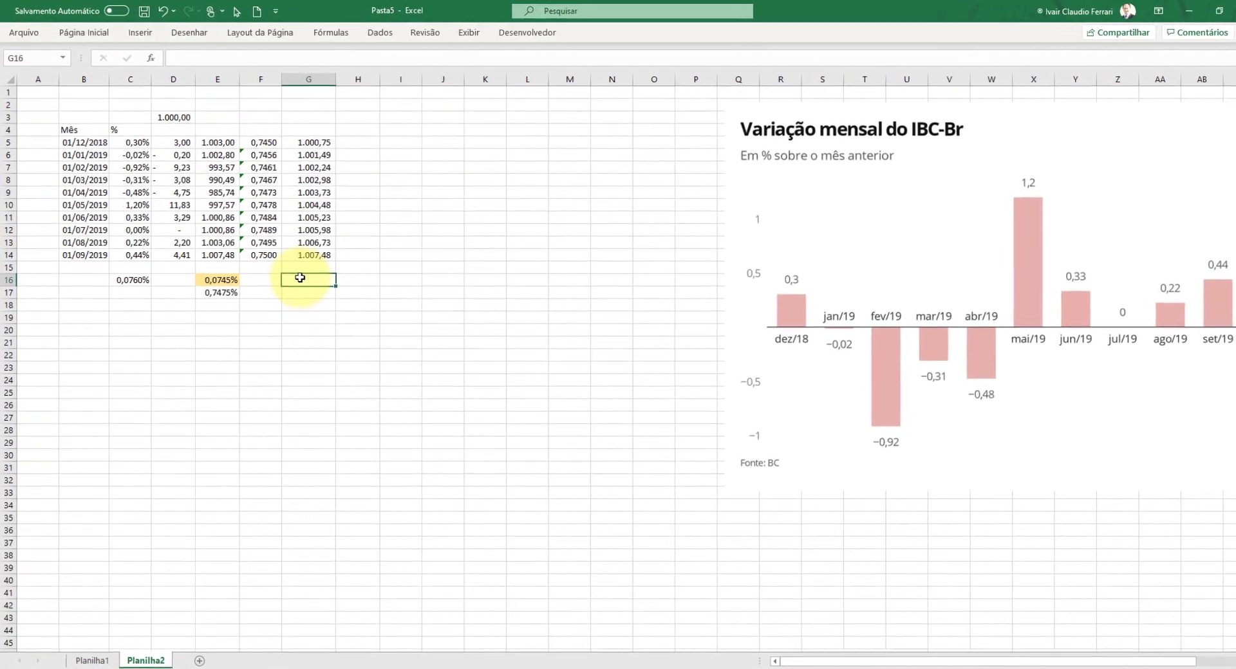
pyautogui.click(455, 121)
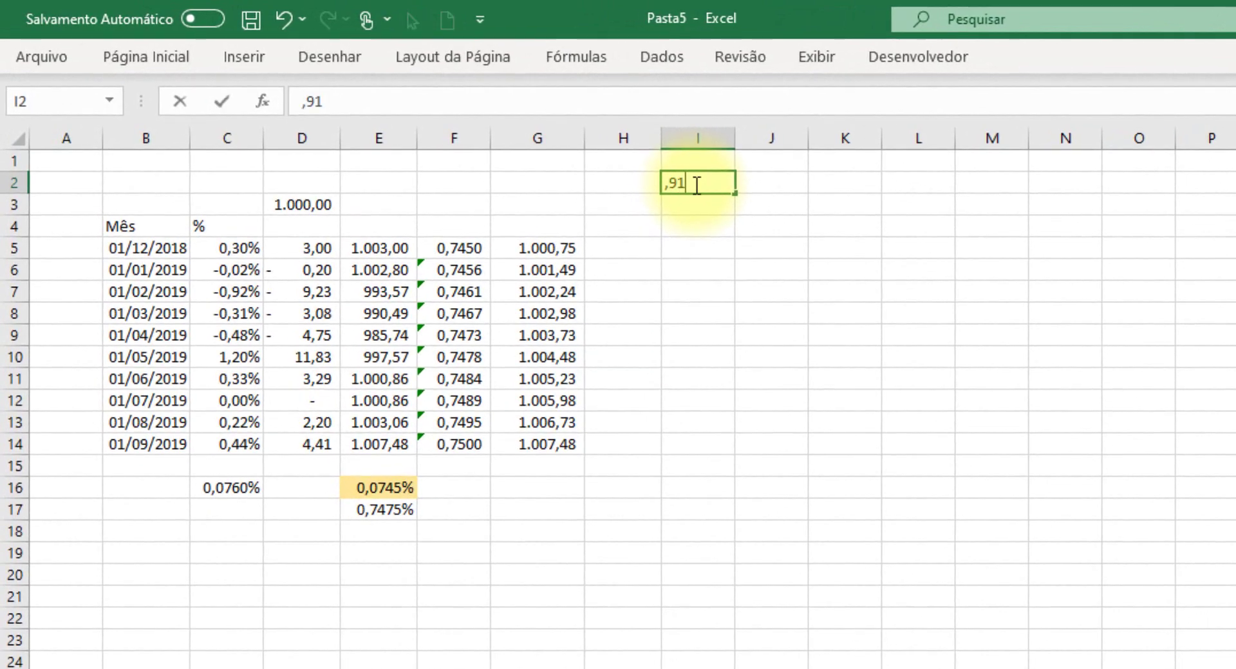
pyautogui.press('Return')
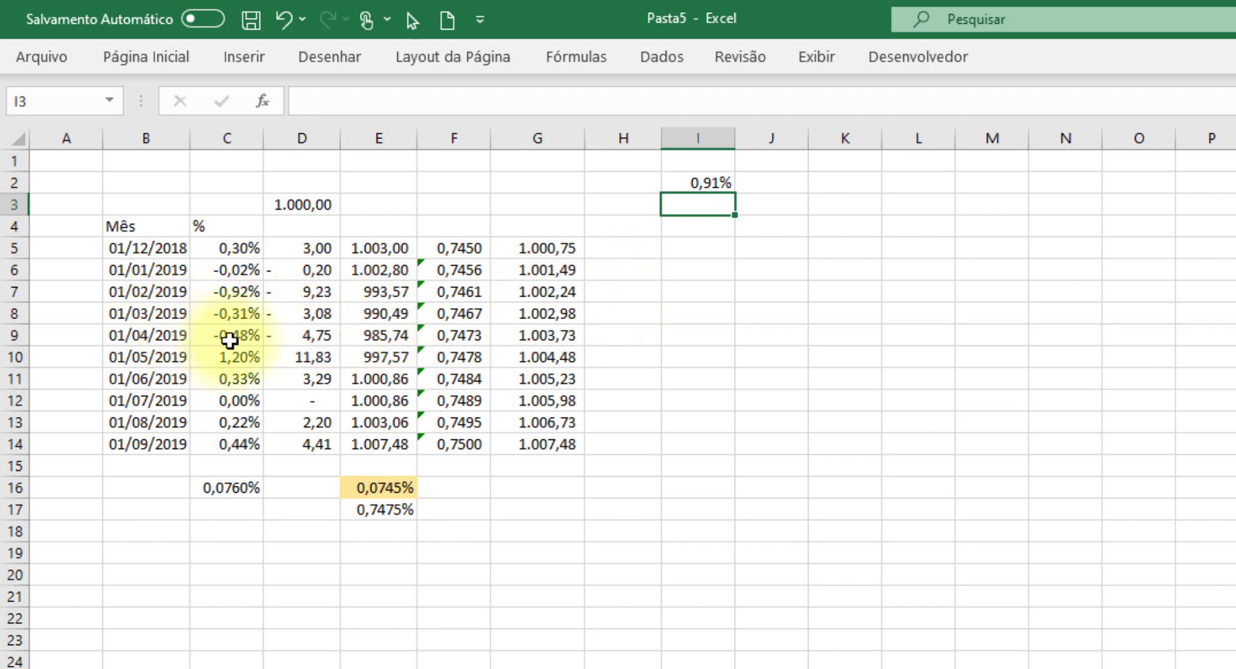
# - Fill the April to June 2019 dates in B9:B11 with yellow to mark the second quarter
pyautogui.click(162, 339)
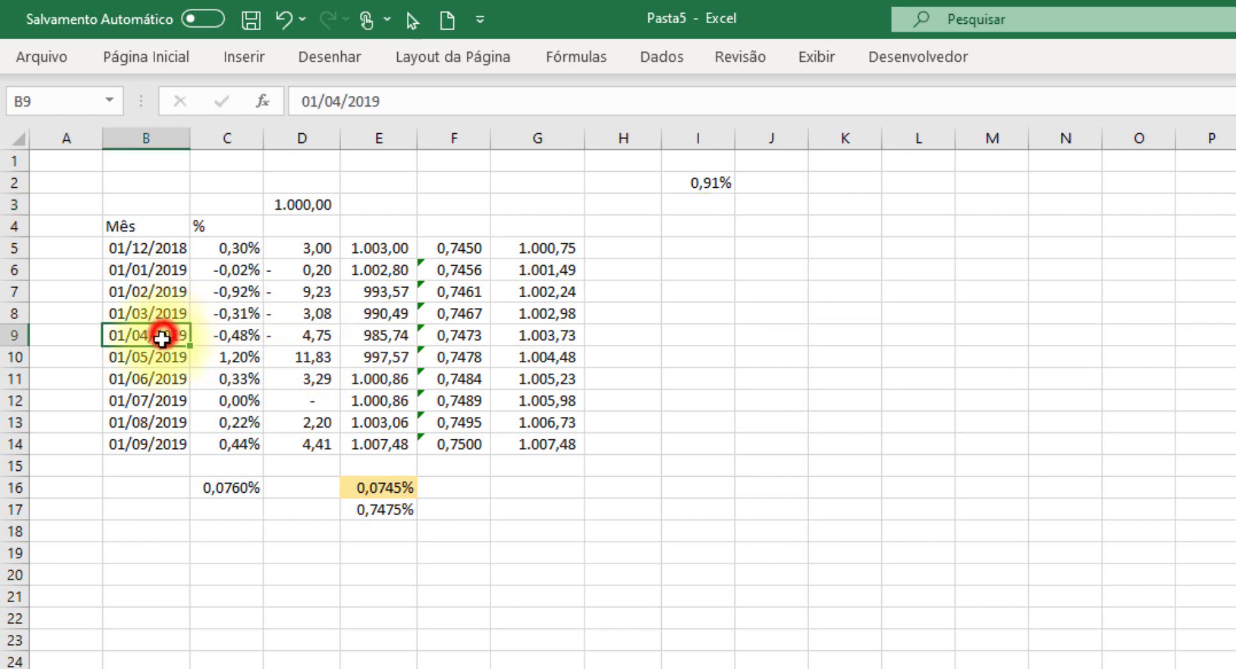
pyautogui.moveTo(162, 339); pyautogui.dragTo(161, 373)
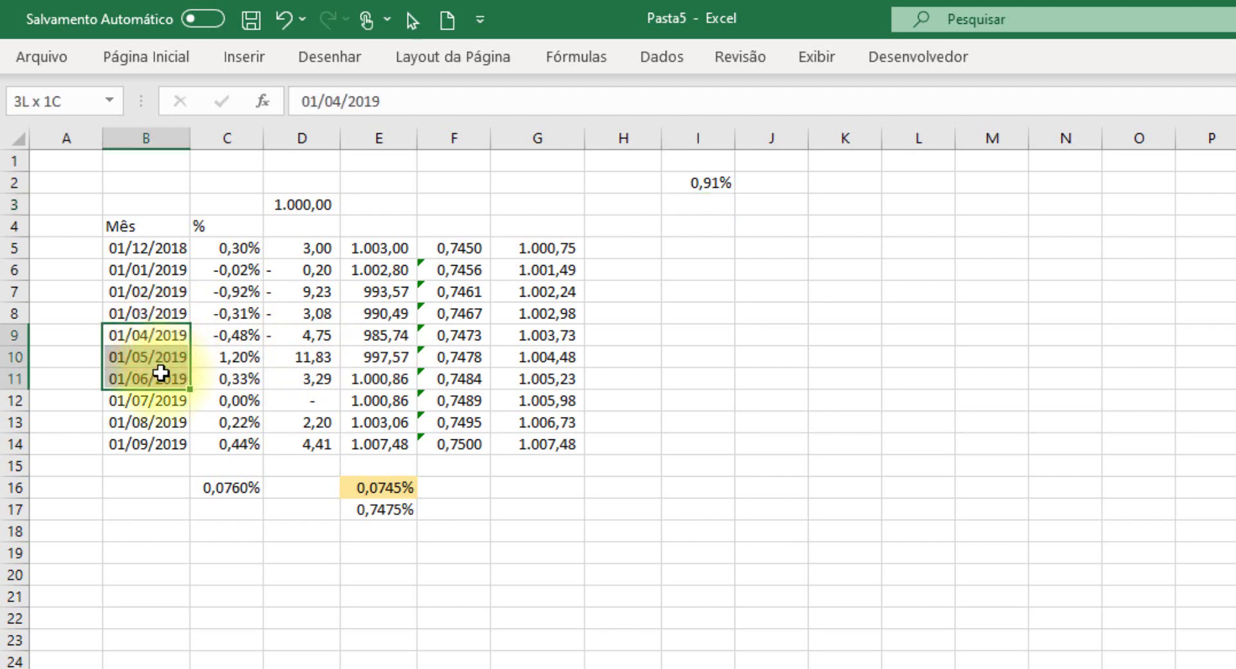
pyautogui.rightClick(167, 343)
pyautogui.click(258, 309)
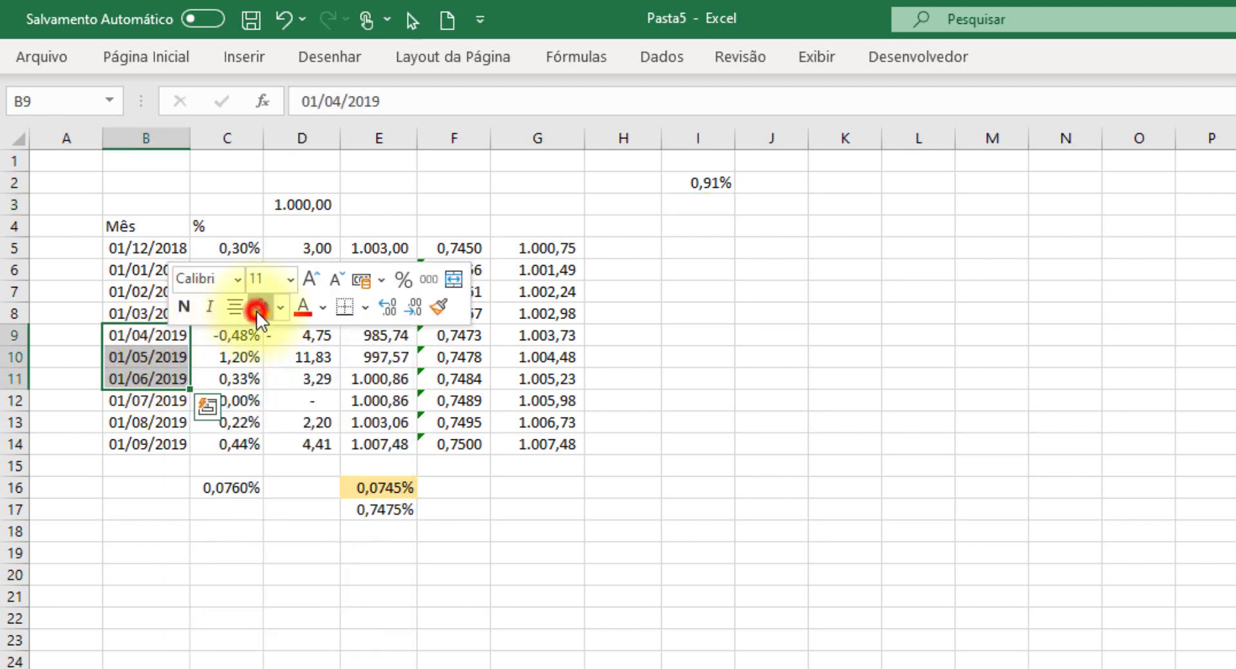
pyautogui.click(147, 336)
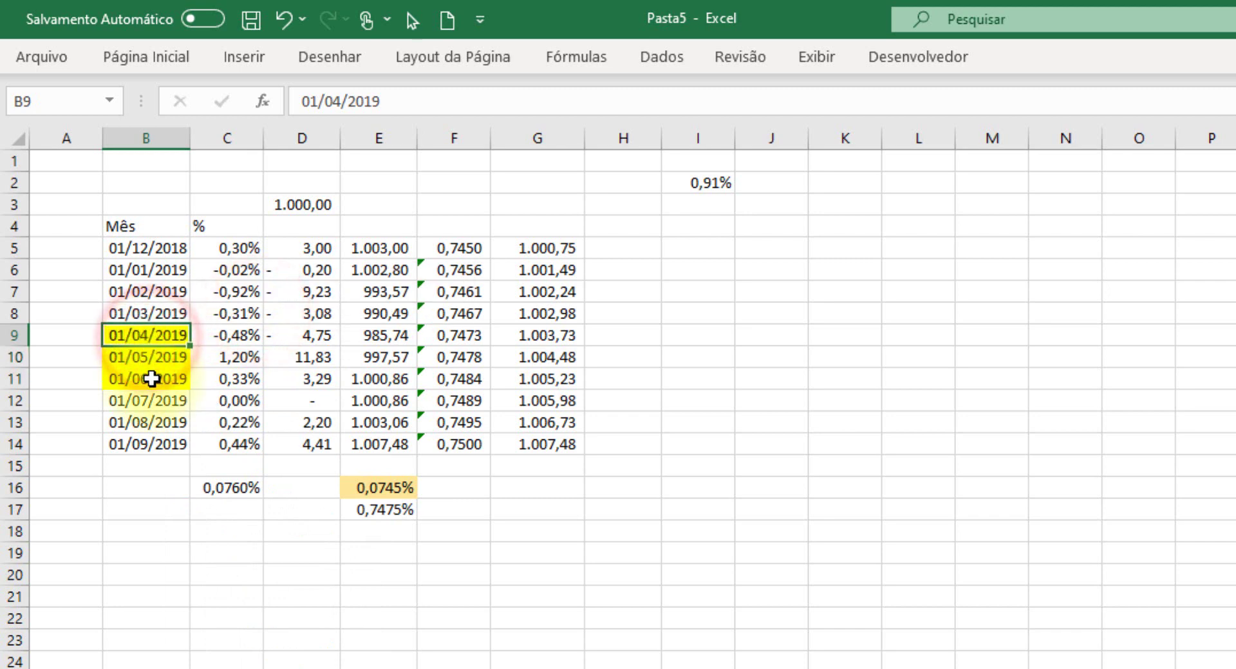
# - Fill the second-quarter balances in E9:E11 with yellow
pyautogui.click(377, 335)
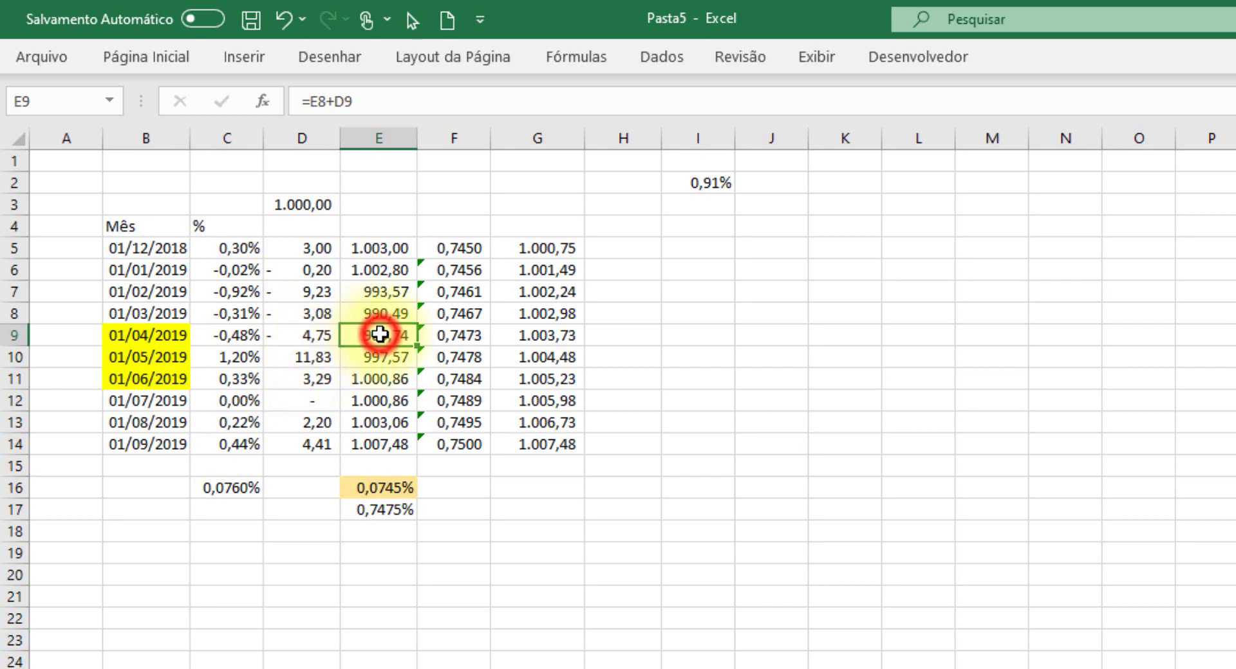
pyautogui.moveTo(380, 334); pyautogui.dragTo(385, 377)
pyautogui.rightClick(393, 382)
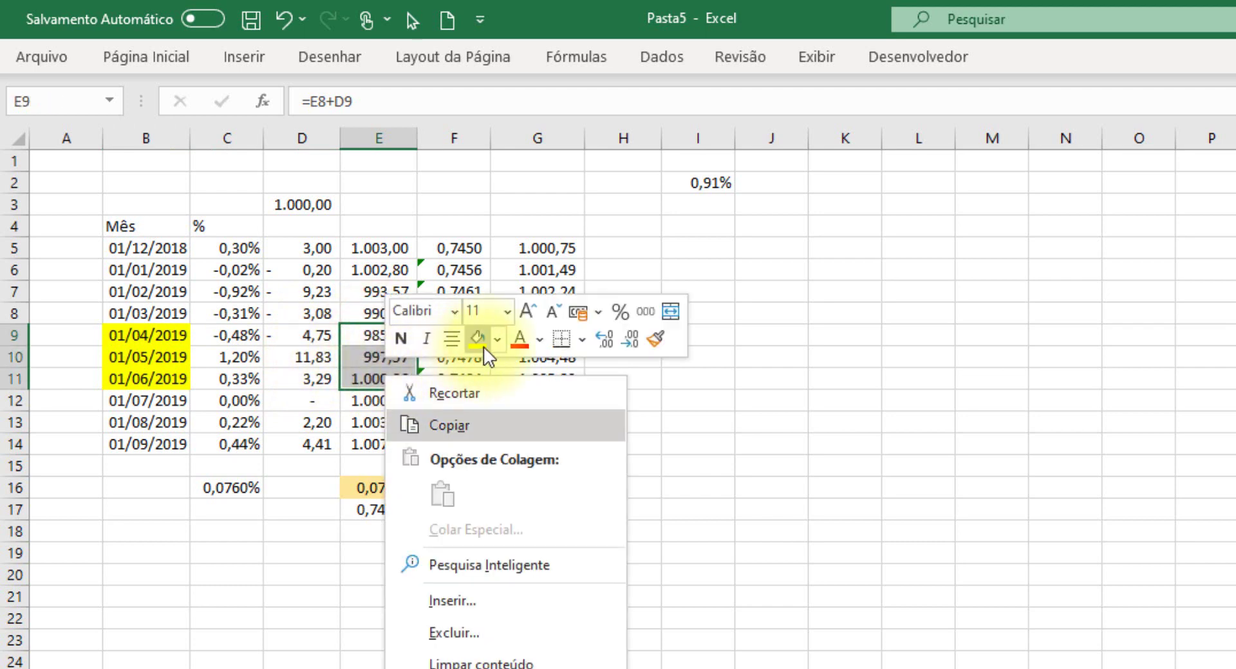
pyautogui.click(477, 339)
pyautogui.click(361, 362)
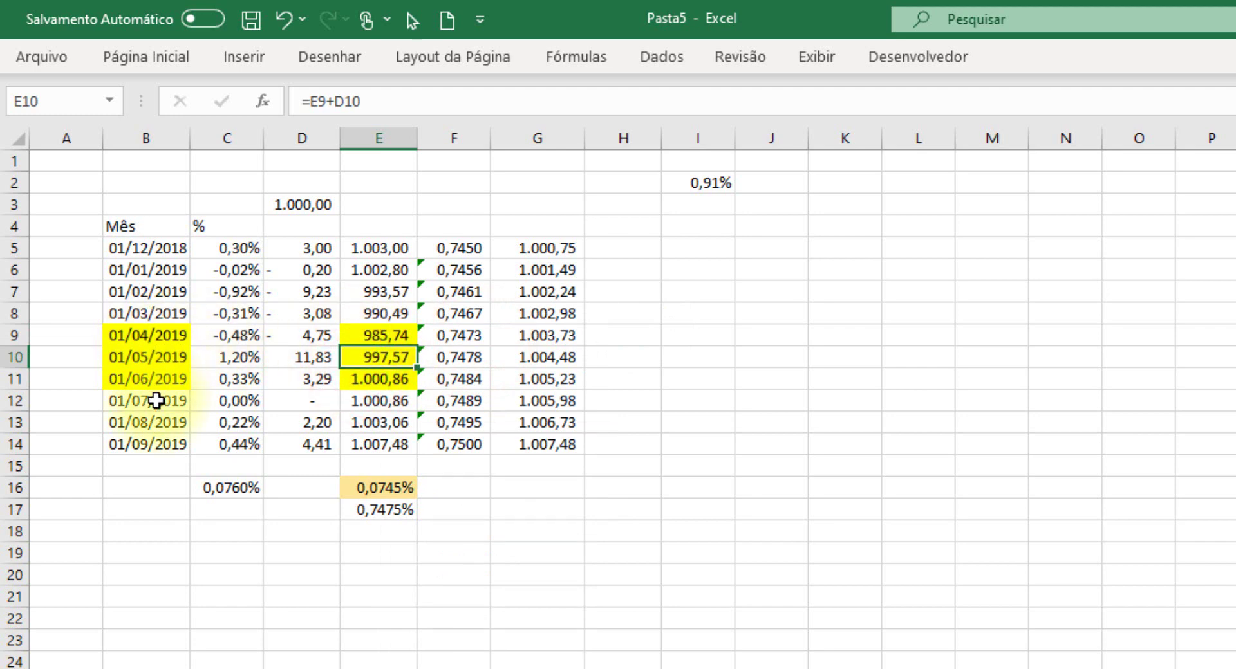
# - Apply a red font to the third-quarter dates in B12:B14 and their balances in E12:E14
pyautogui.moveTo(156, 401); pyautogui.dragTo(162, 435)
pyautogui.rightClick(161, 435)
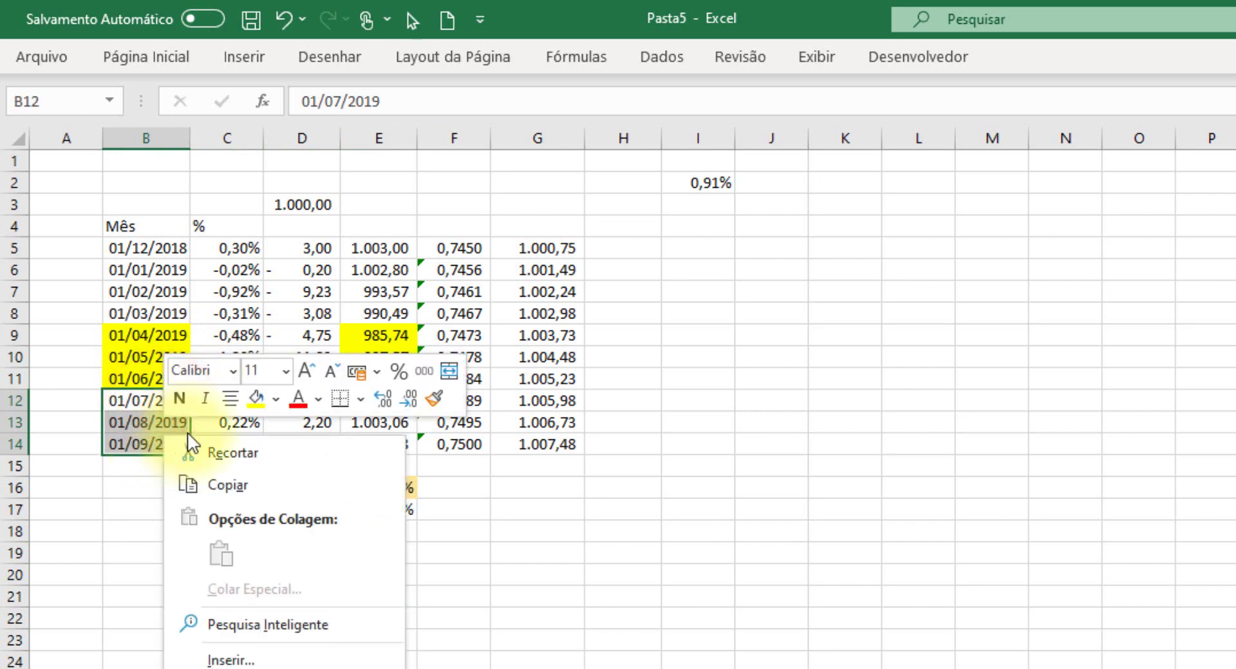
pyautogui.click(297, 399)
pyautogui.click(386, 443)
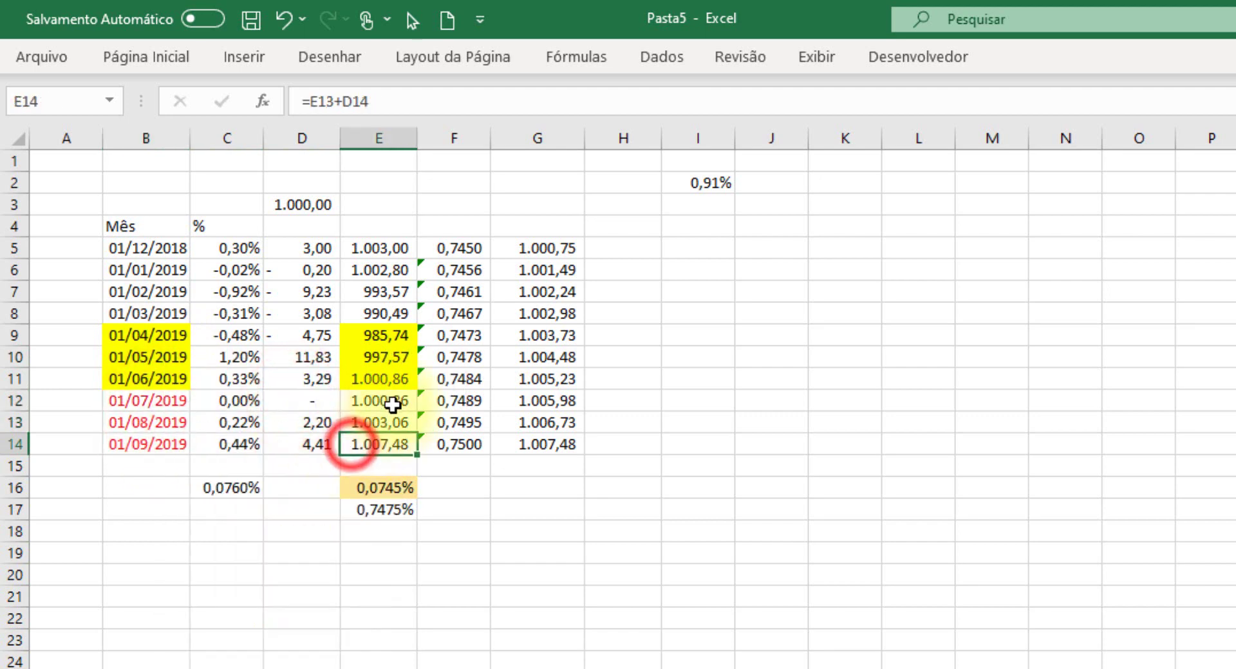
pyautogui.moveTo(391, 401); pyautogui.dragTo(394, 437)
pyautogui.rightClick(394, 439)
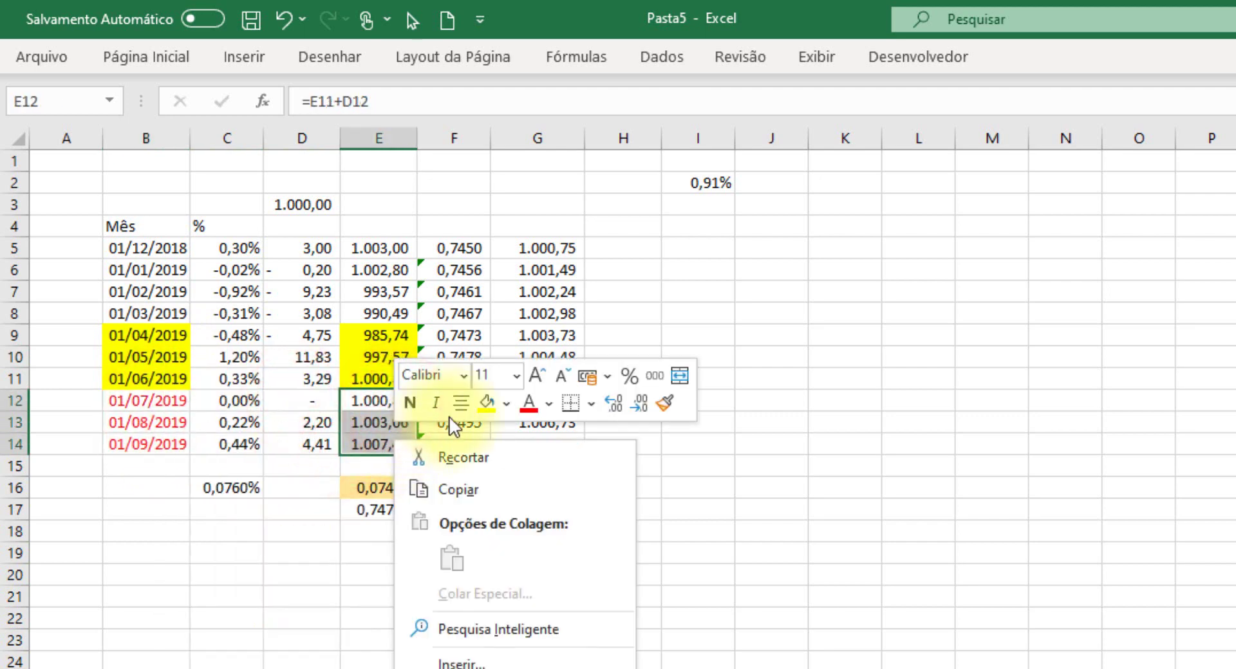
pyautogui.click(527, 403)
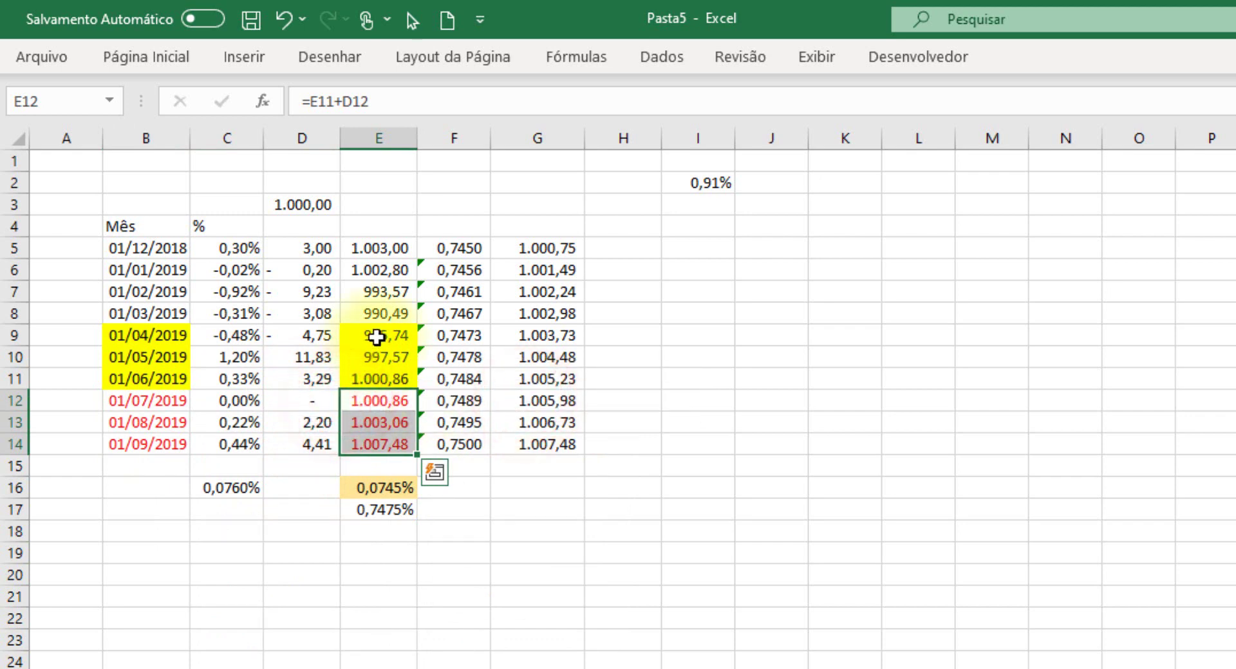
pyautogui.moveTo(377, 336); pyautogui.dragTo(394, 441)
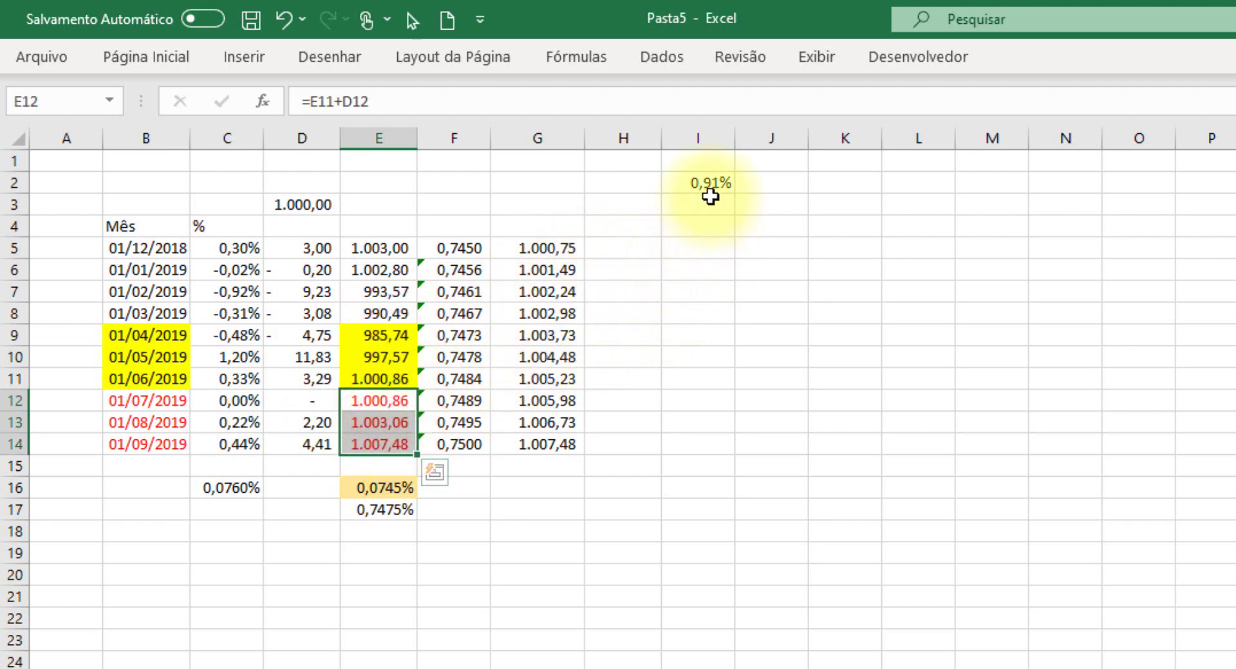
pyautogui.moveTo(385, 332); pyautogui.dragTo(399, 434)
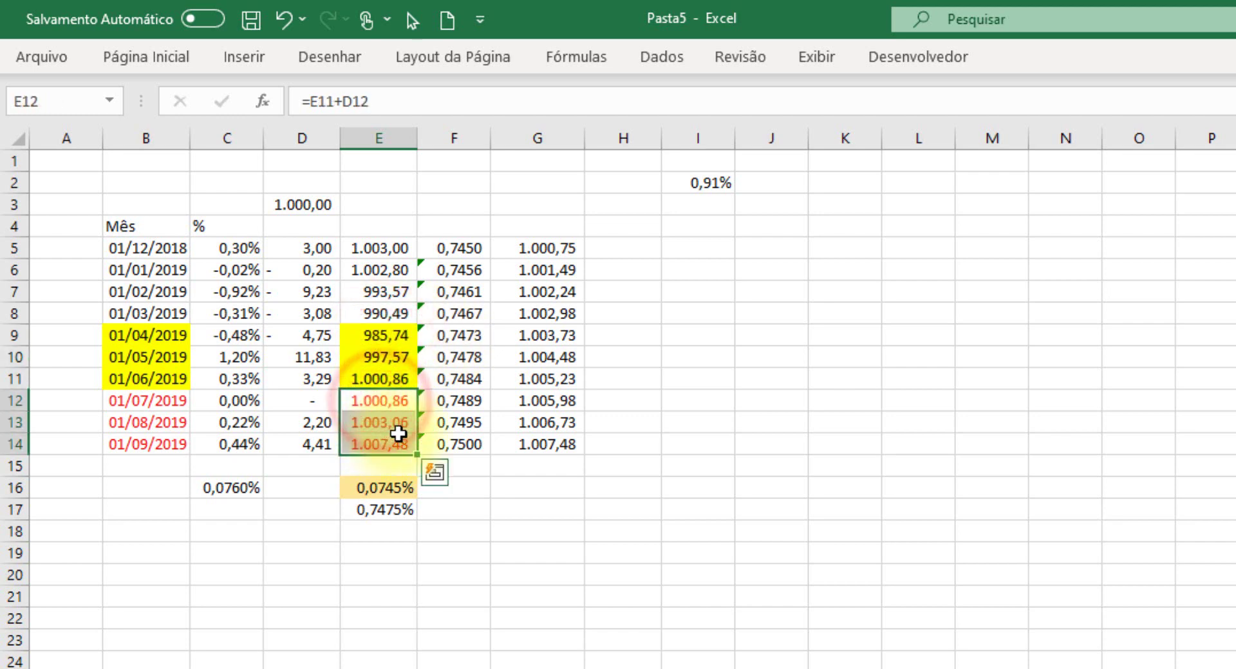
pyautogui.click(625, 485)
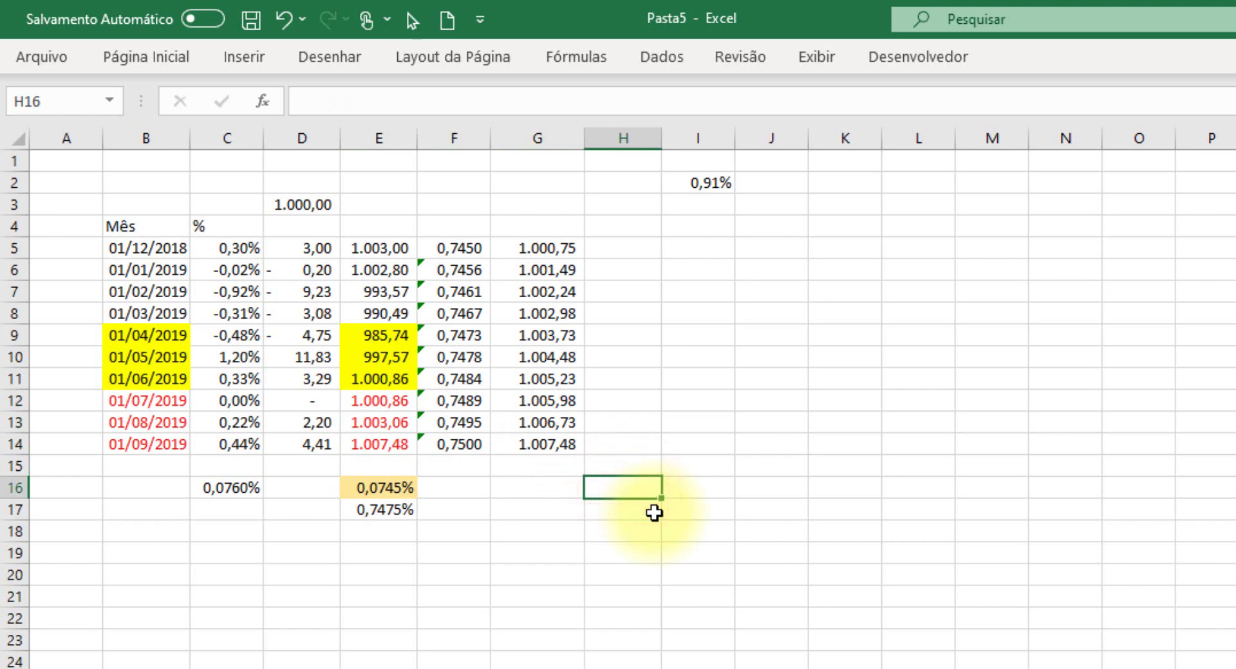
# - Sum the second-quarter balances in H11 with the formula =SOMA(E9:E11)
pyautogui.click(635, 378)
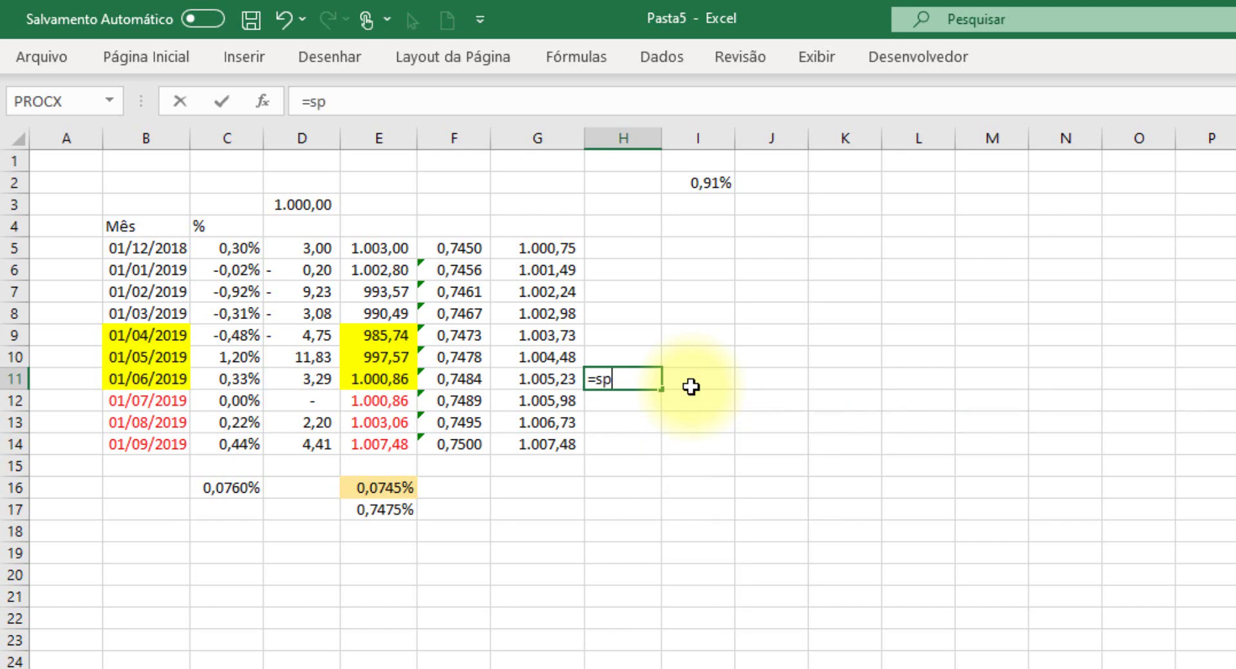
pyautogui.press('BackSpace')
pyautogui.write('oma(')
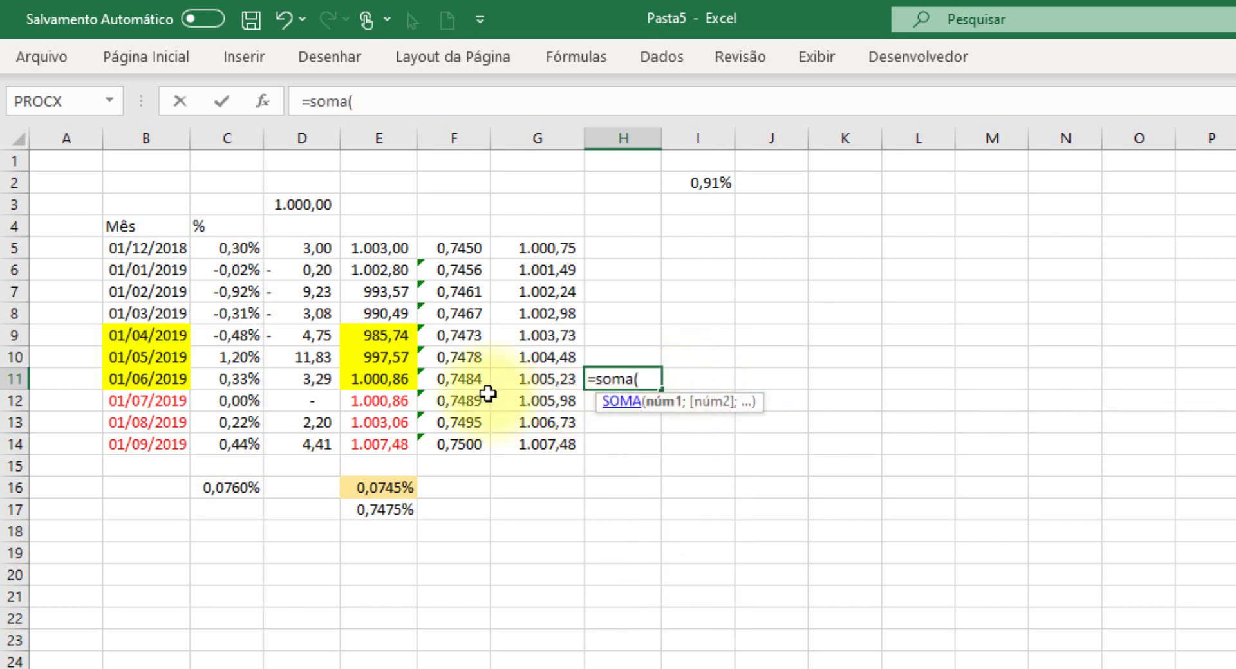
pyautogui.moveTo(382, 334); pyautogui.dragTo(384, 374)
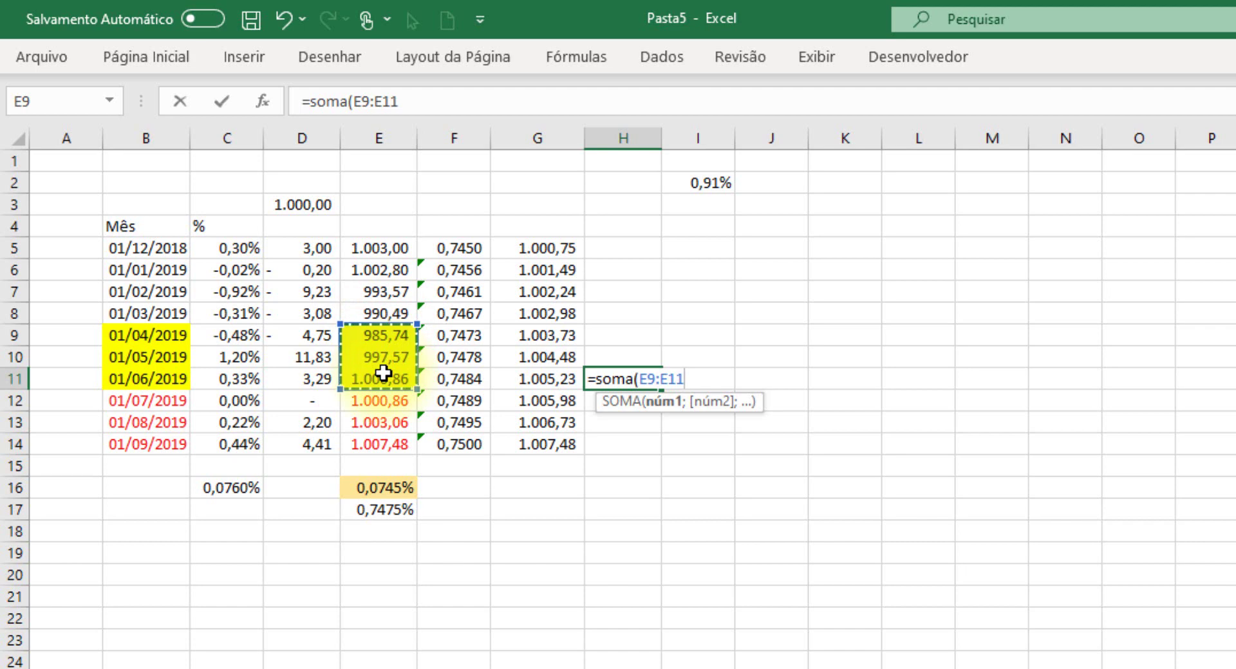
pyautogui.press('Return')
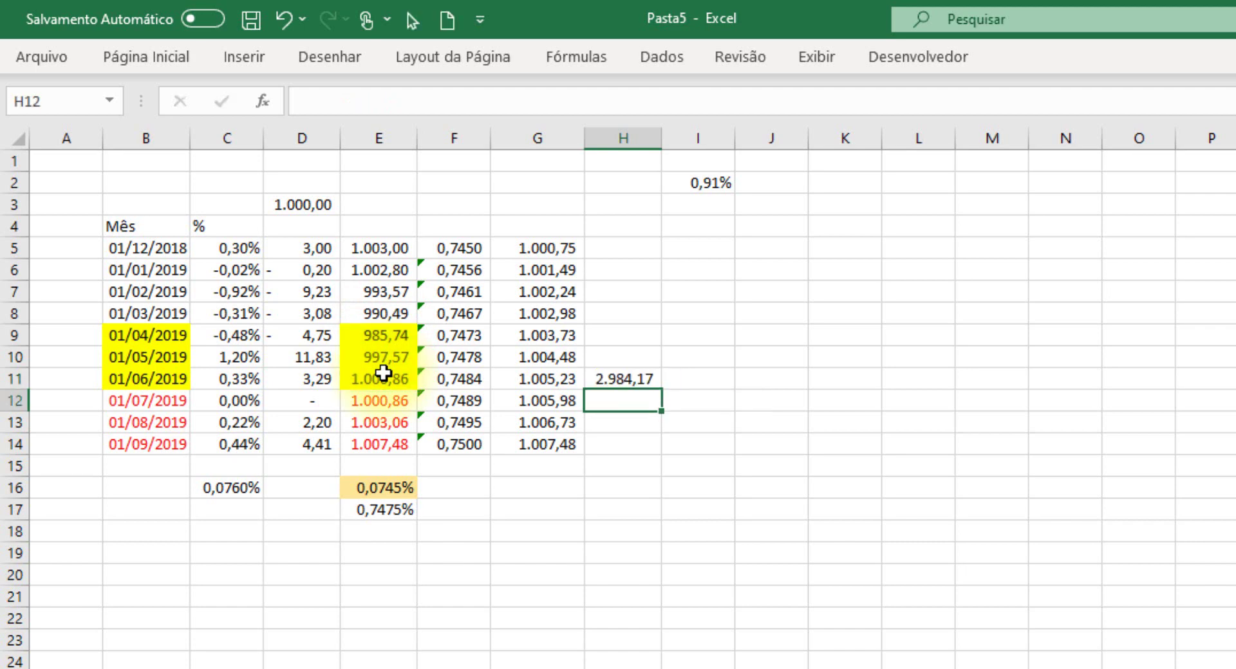
# - Sum the third-quarter balances in H14 with a SOMA formula over E12:E14
pyautogui.click(626, 440)
pyautogui.write('=som')
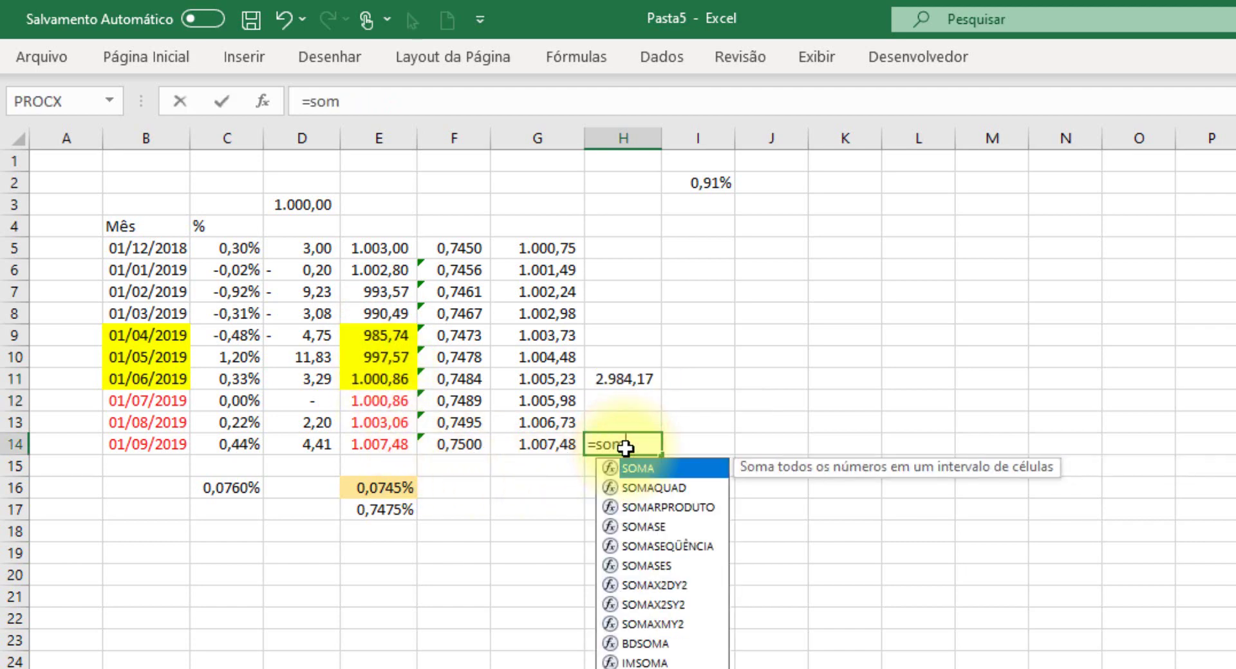
pyautogui.press('Tab')
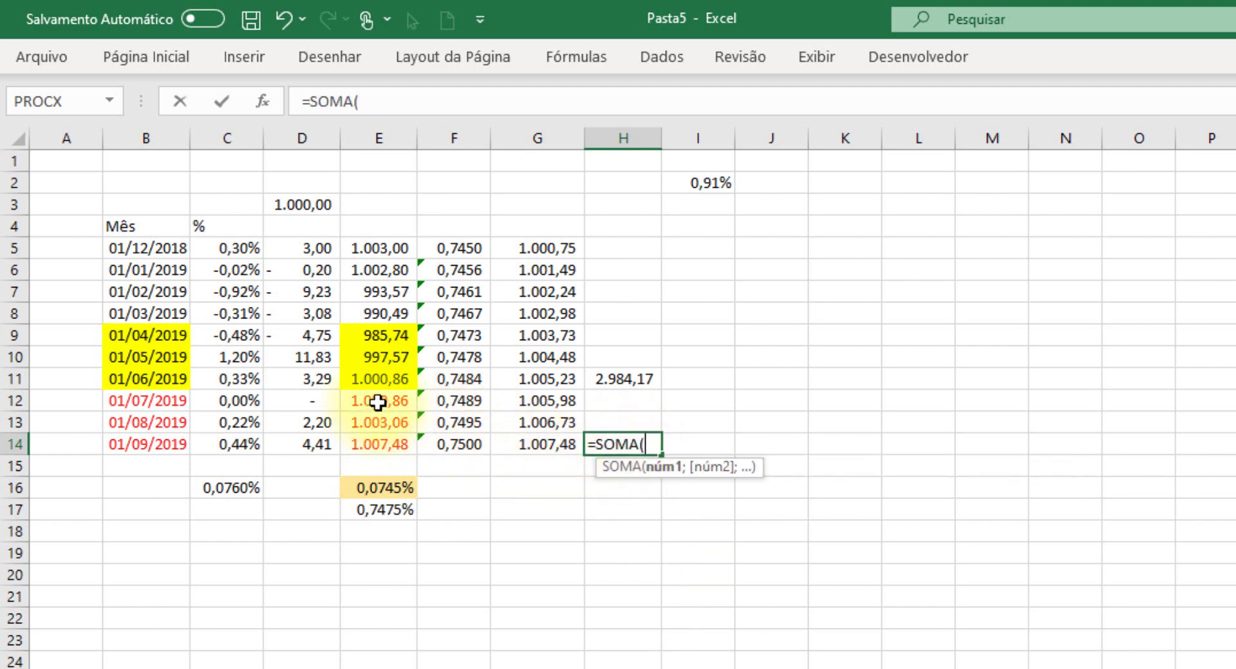
pyautogui.moveTo(378, 403); pyautogui.dragTo(379, 443)
pyautogui.press('Return')
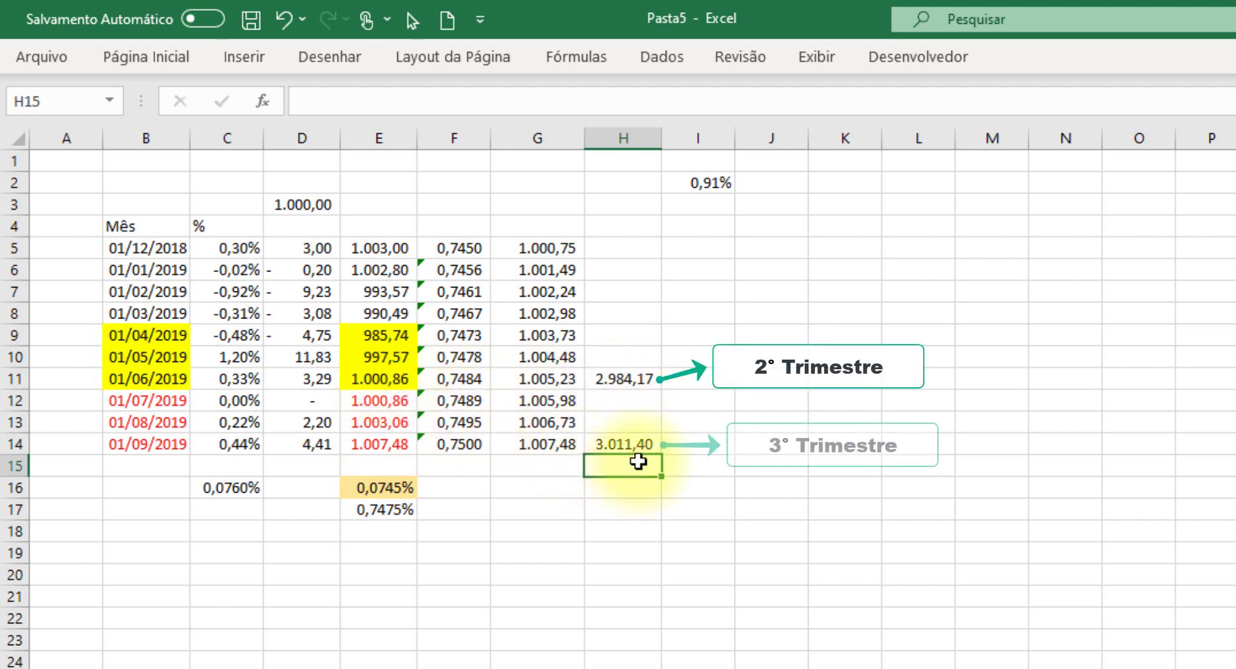
# - Calculate the growth between the two quarterly sums in H16 with the formula =TAXA(1;;-H11;H14)
pyautogui.click(611, 484)
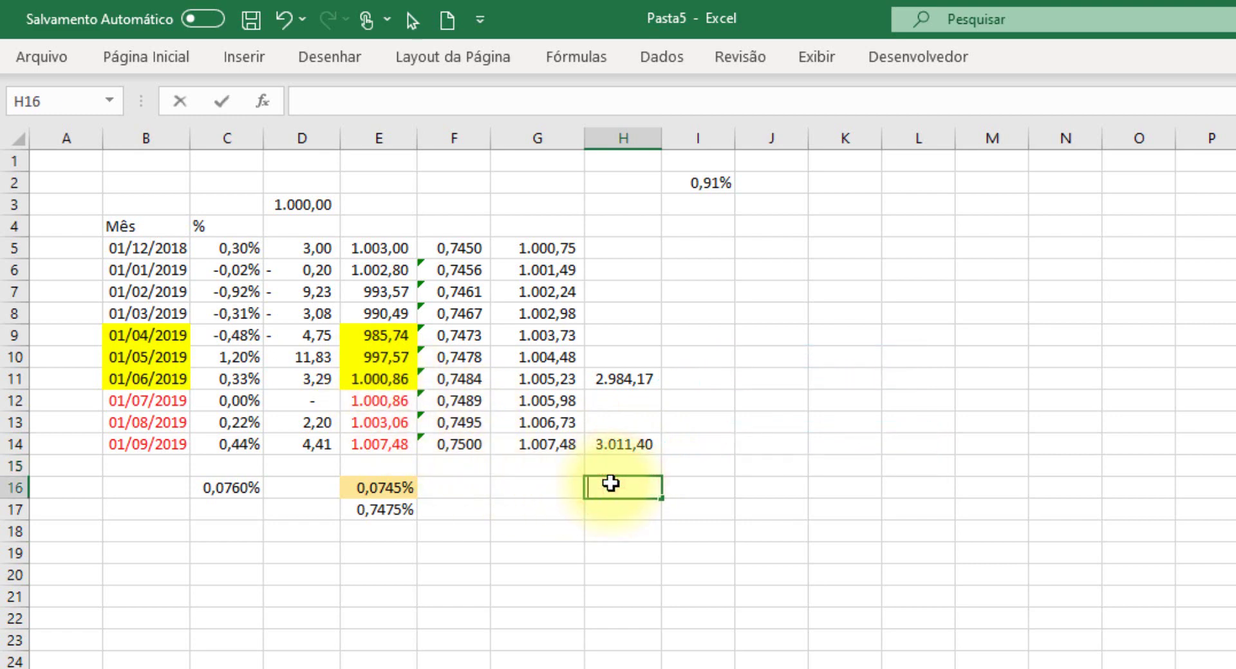
pyautogui.write('=tax')
pyautogui.press('Tab')
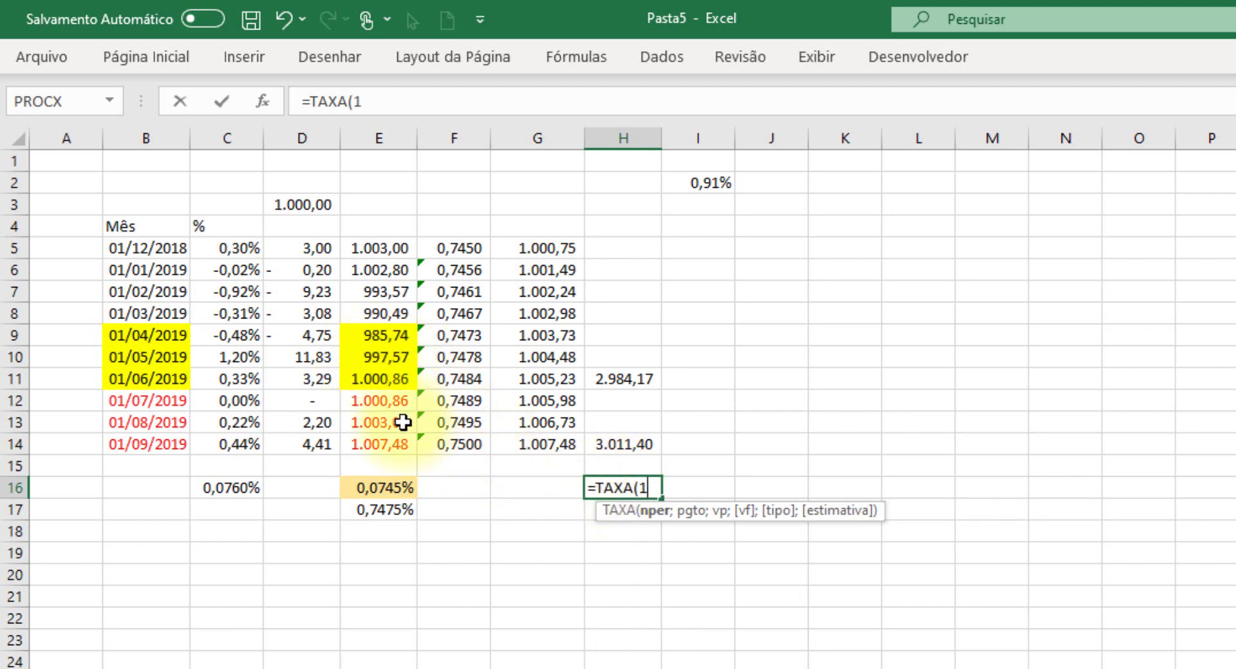
pyautogui.write(';')
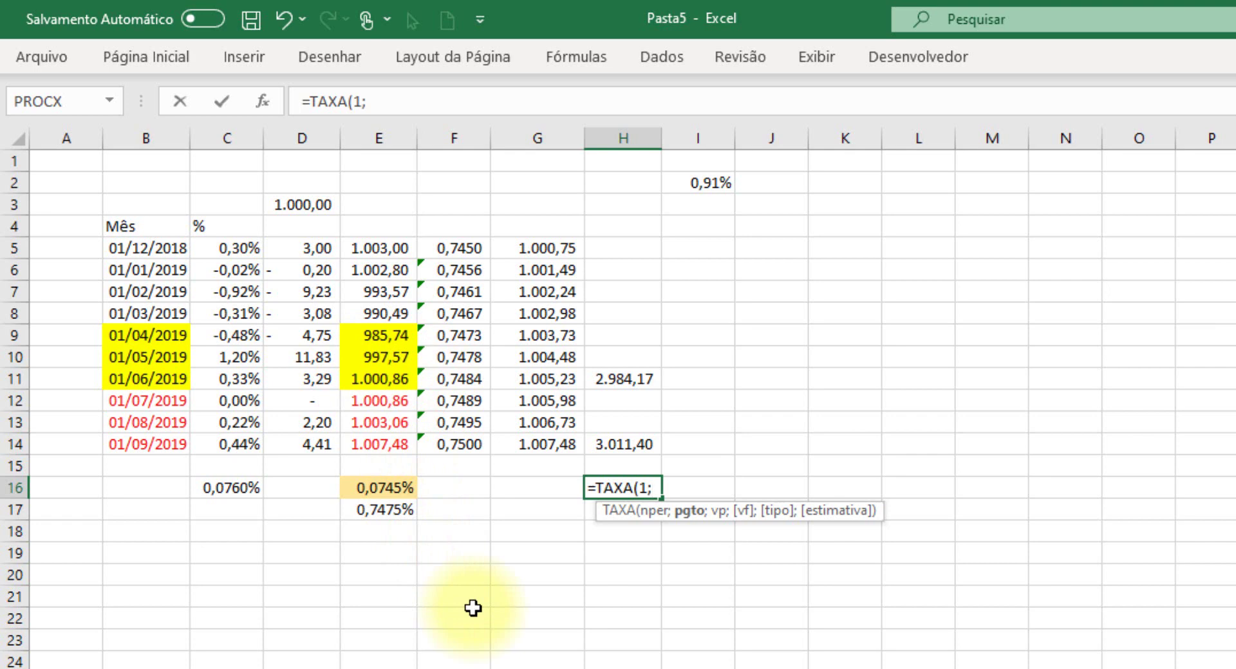
pyautogui.write(';-')
pyautogui.press('Up')
pyautogui.press('Up')
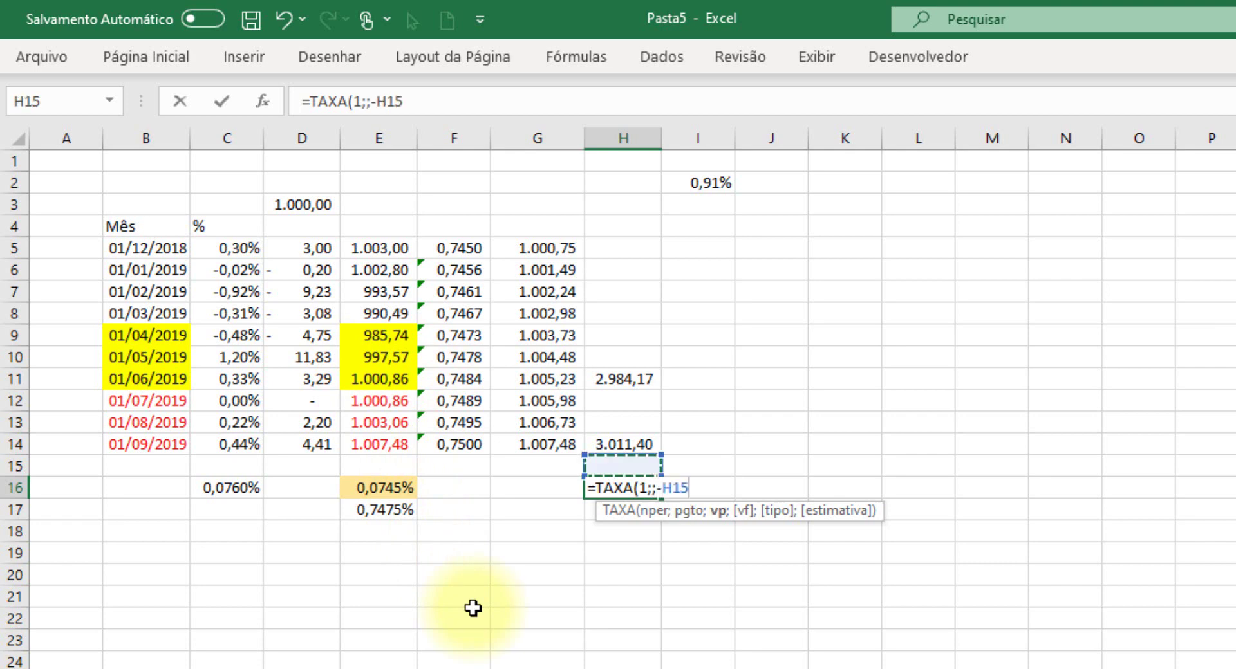
pyautogui.press('Up')
pyautogui.press('Up')
pyautogui.press('Up')
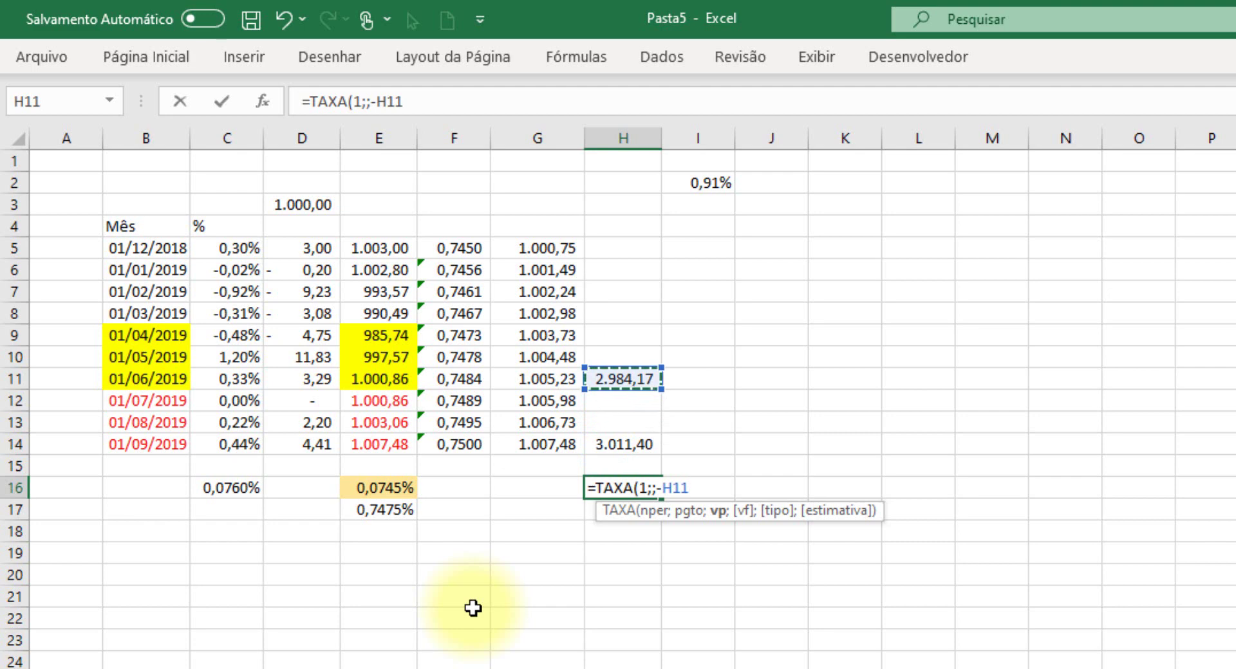
pyautogui.write(';')
pyautogui.press('Up')
pyautogui.press('Up')
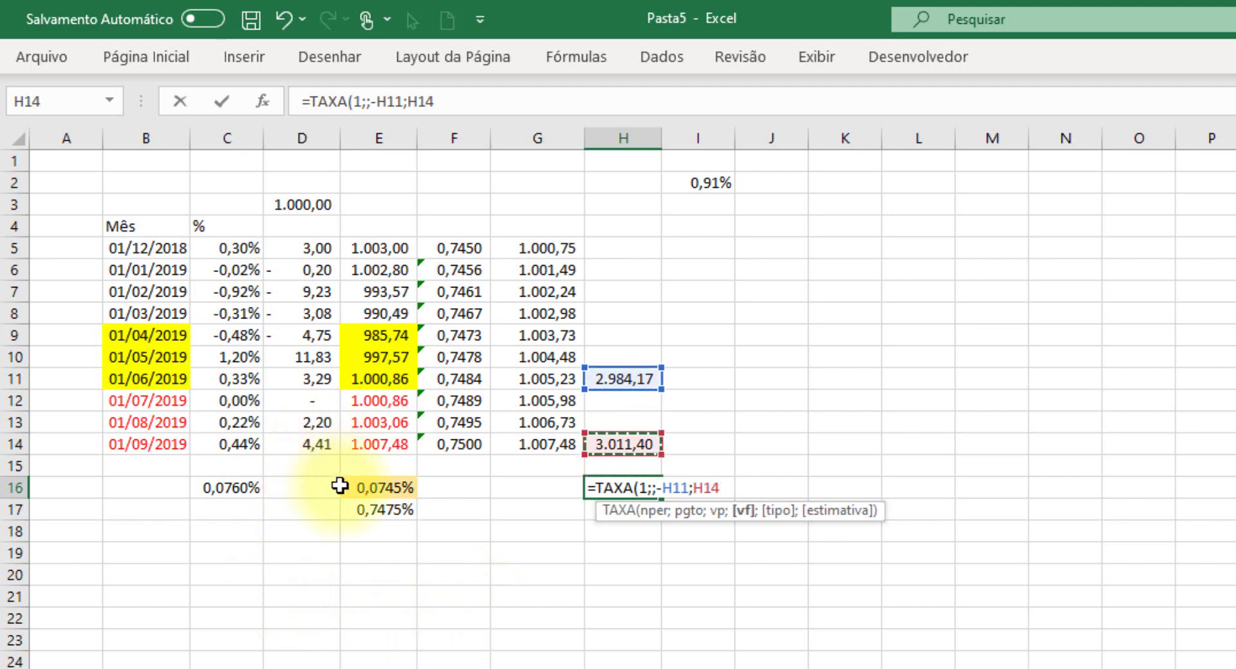
pyautogui.press('Return')
pyautogui.press('Up')
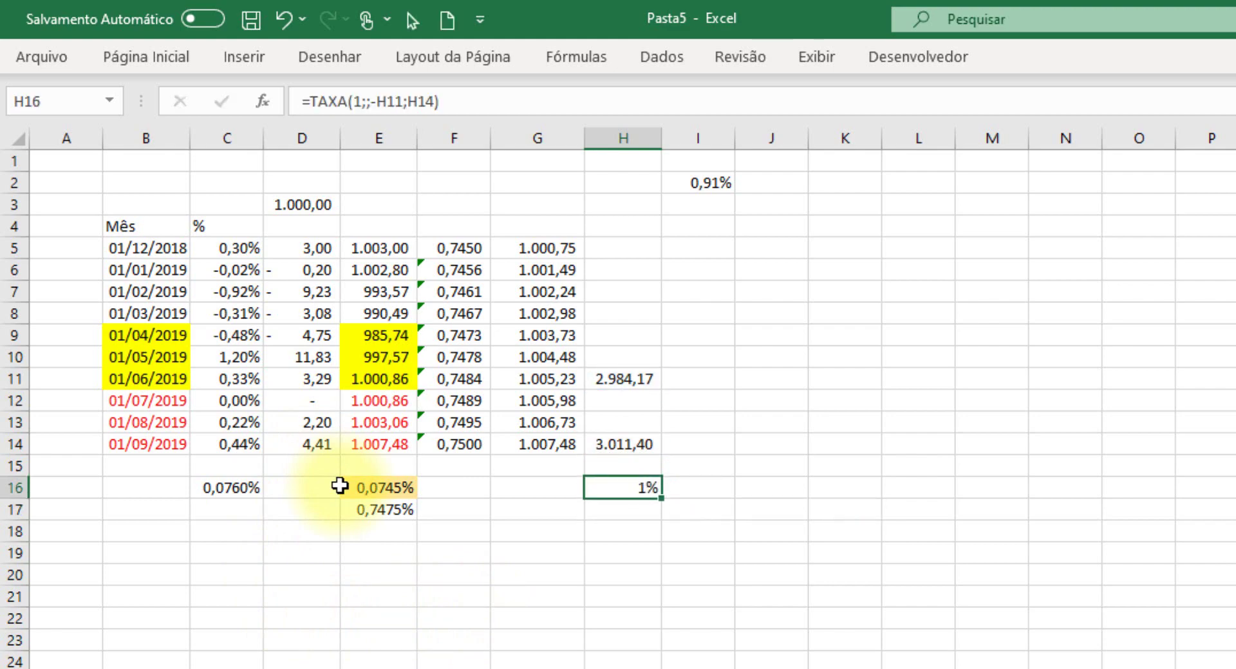
# - Copy the cell formatting of the percentage in E17 onto the growth rate in H16
pyautogui.rightClick(373, 512)
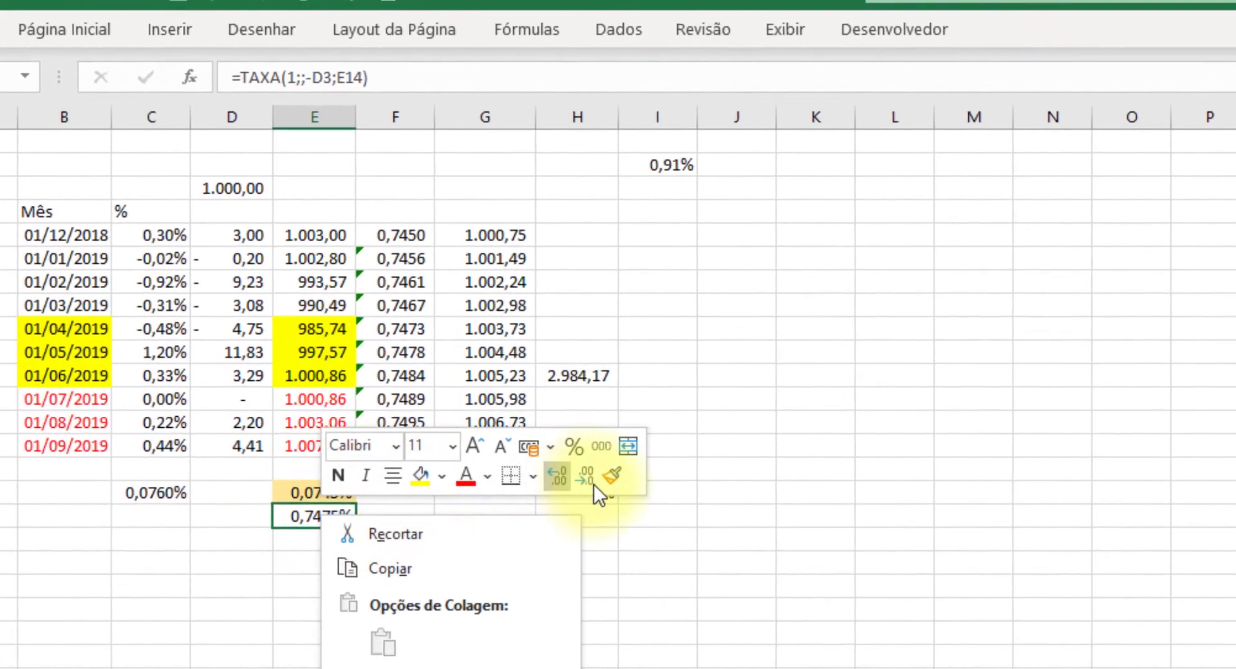
pyautogui.click(647, 473)
pyautogui.click(510, 502)
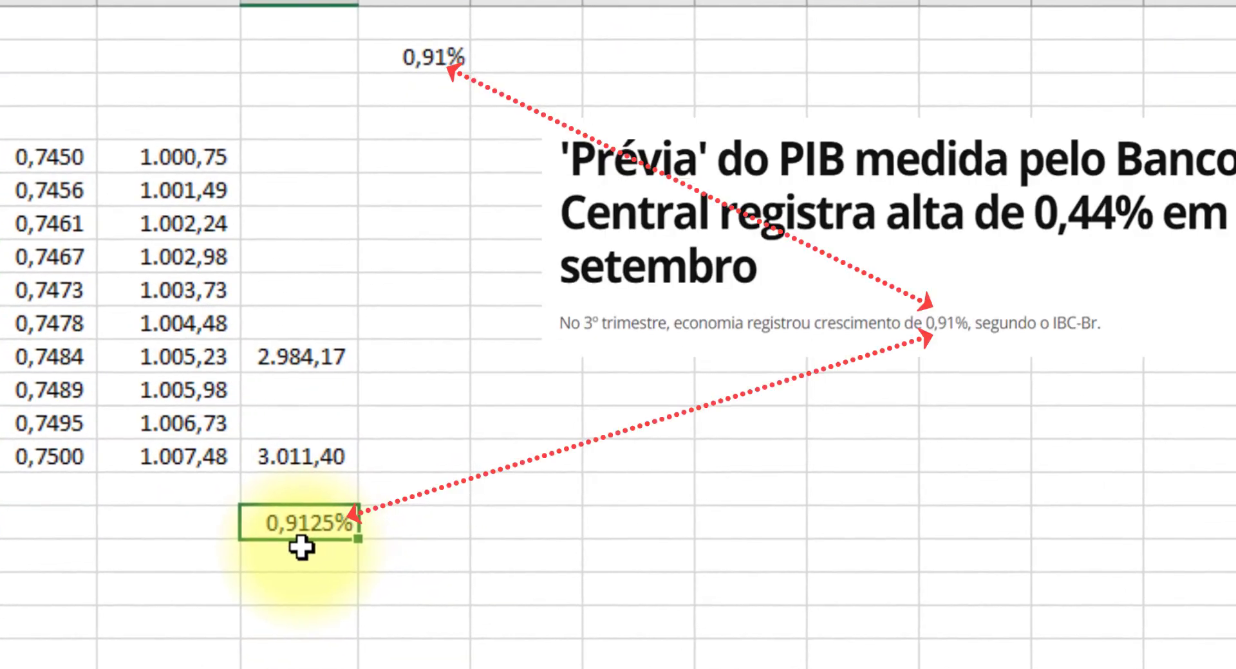
# - Reduce the growth percentage in H16 to two decimal places
pyautogui.rightClick(300, 527)
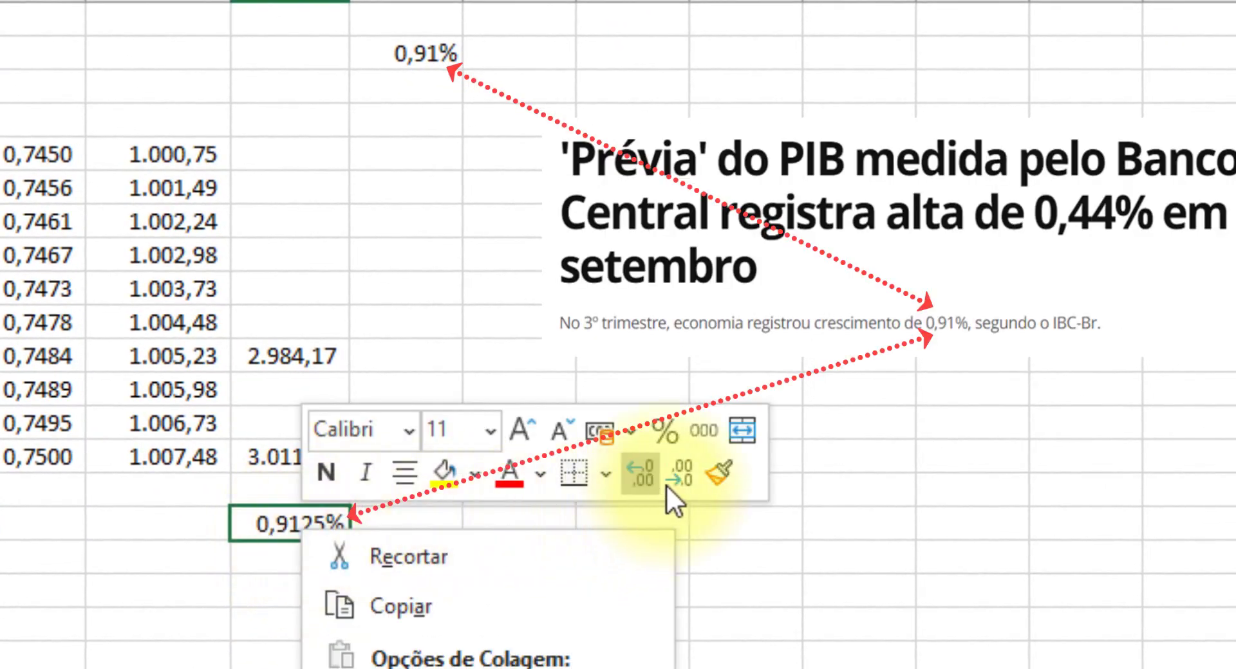
pyautogui.click(682, 474)
pyautogui.click(681, 473)
pyautogui.click(326, 588)
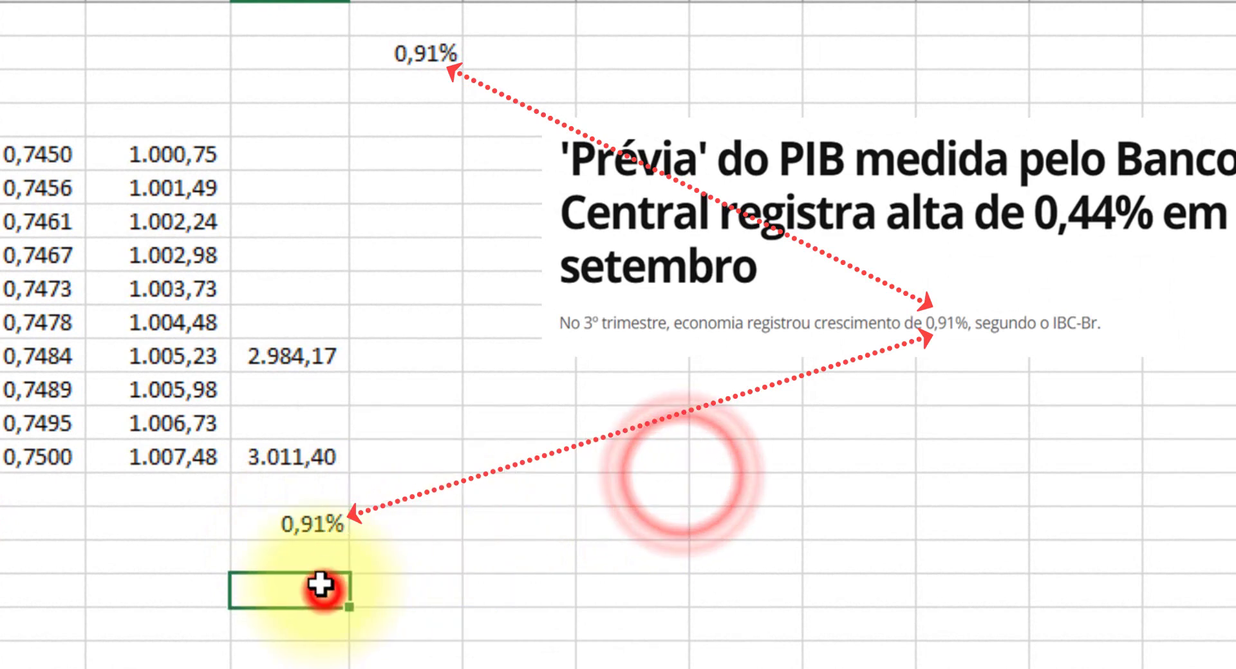
# - Review the quarterly balances, the starting value in D3, the monthly rates, and the TAXA and SOMA formulas in columns E and H
pyautogui.click(298, 529)
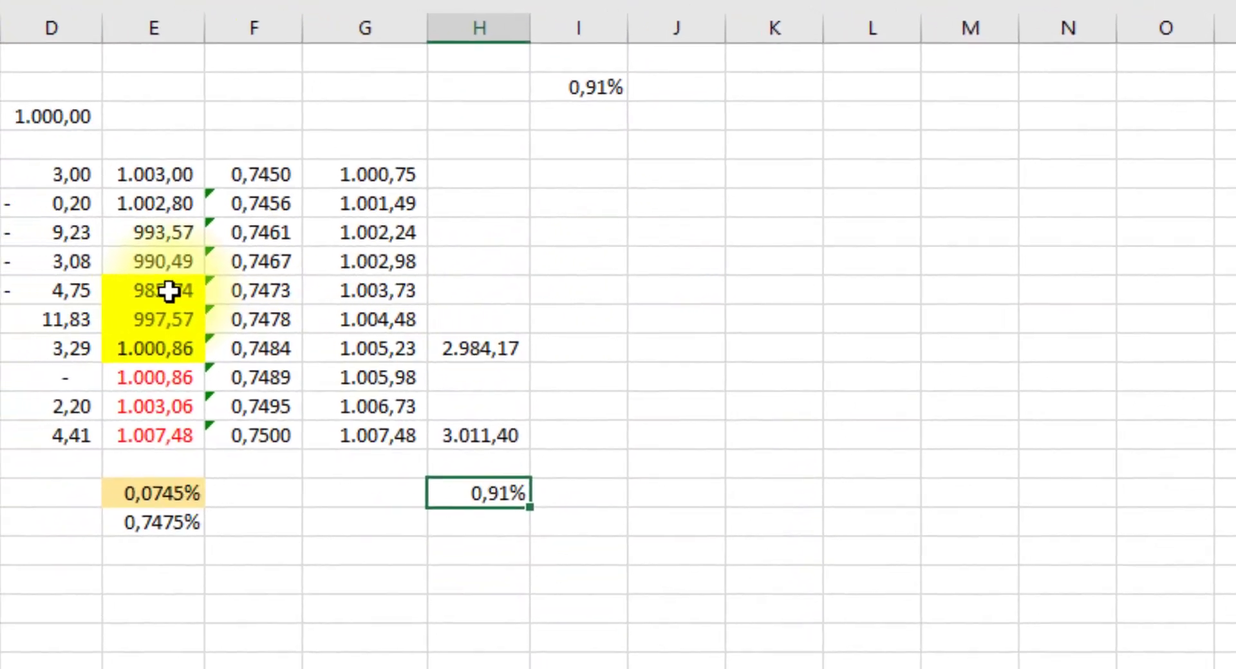
pyautogui.moveTo(67, 291); pyautogui.dragTo(71, 351)
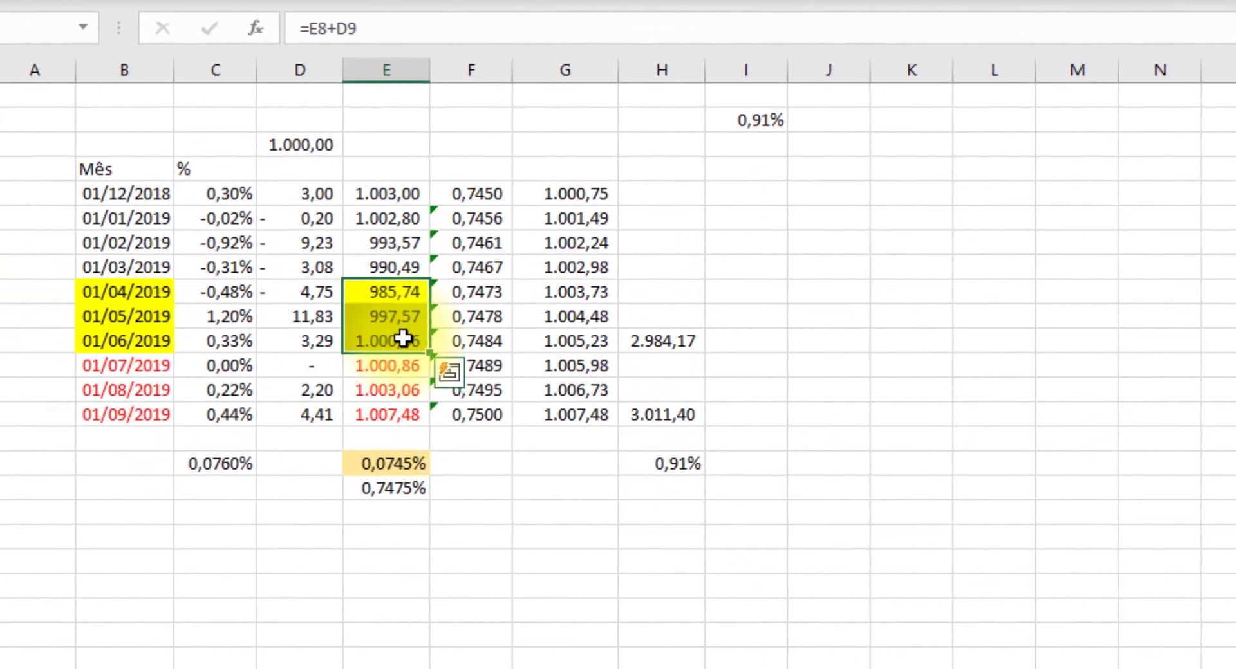
pyautogui.moveTo(397, 365); pyautogui.dragTo(399, 408)
pyautogui.click(327, 150)
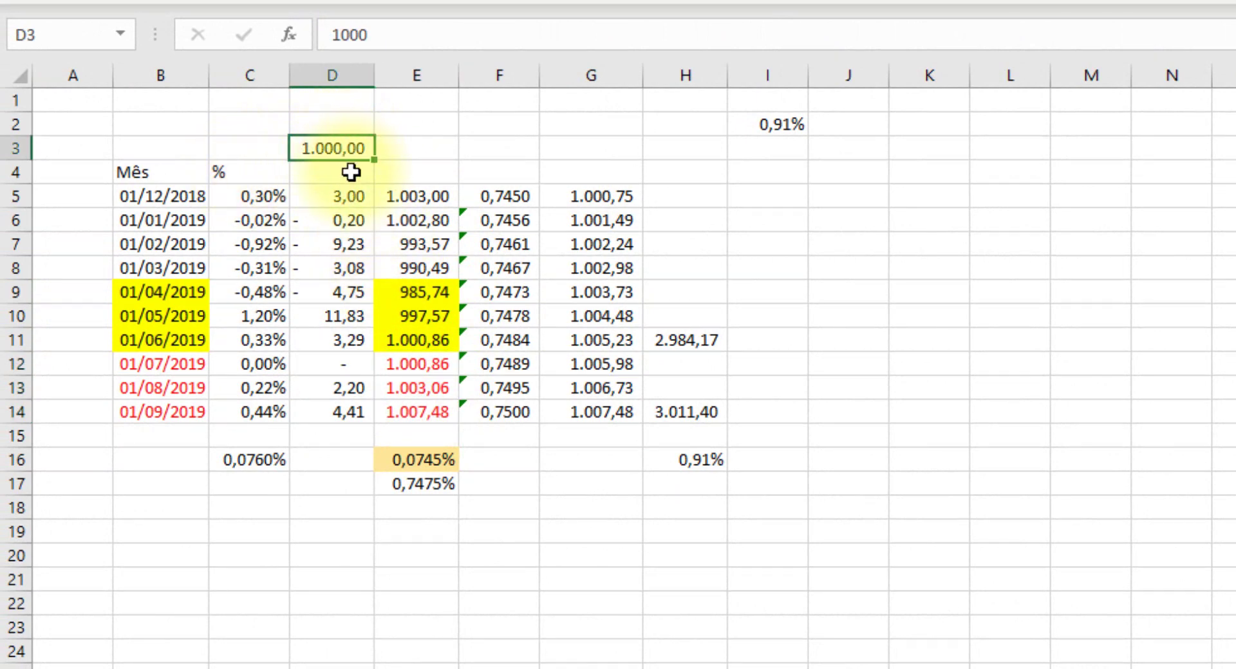
pyautogui.moveTo(279, 196); pyautogui.dragTo(261, 412)
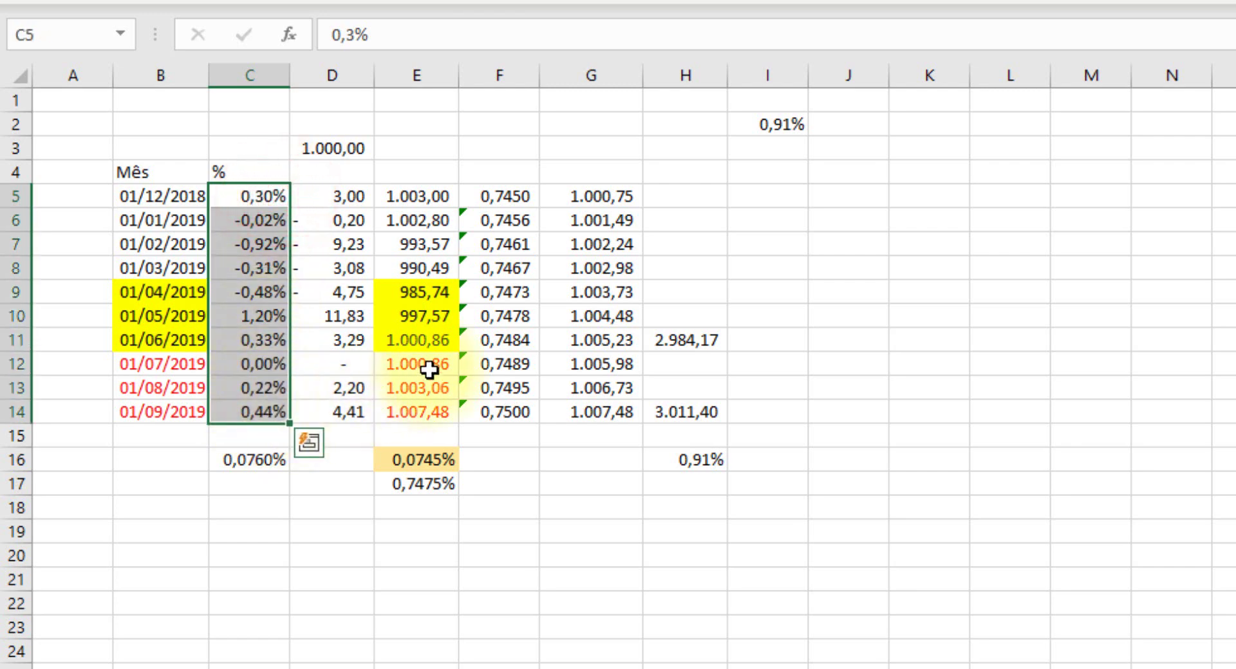
pyautogui.click(432, 488)
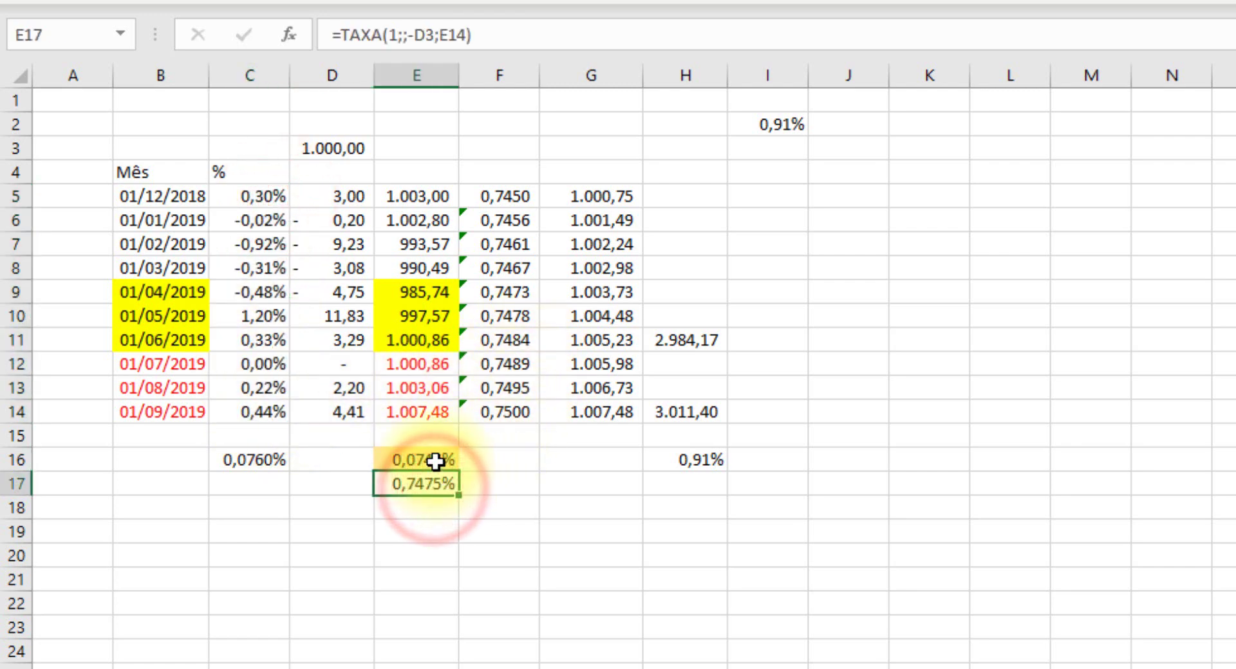
pyautogui.click(430, 461)
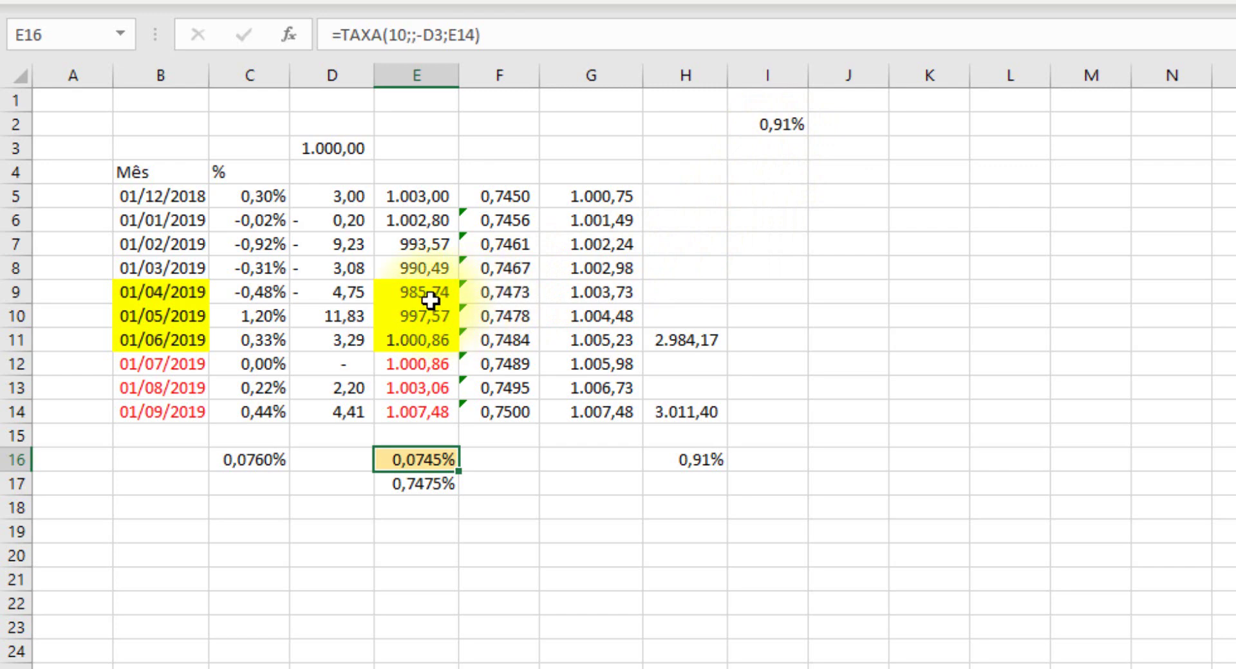
pyautogui.click(696, 460)
pyautogui.click(703, 338)
pyautogui.click(692, 412)
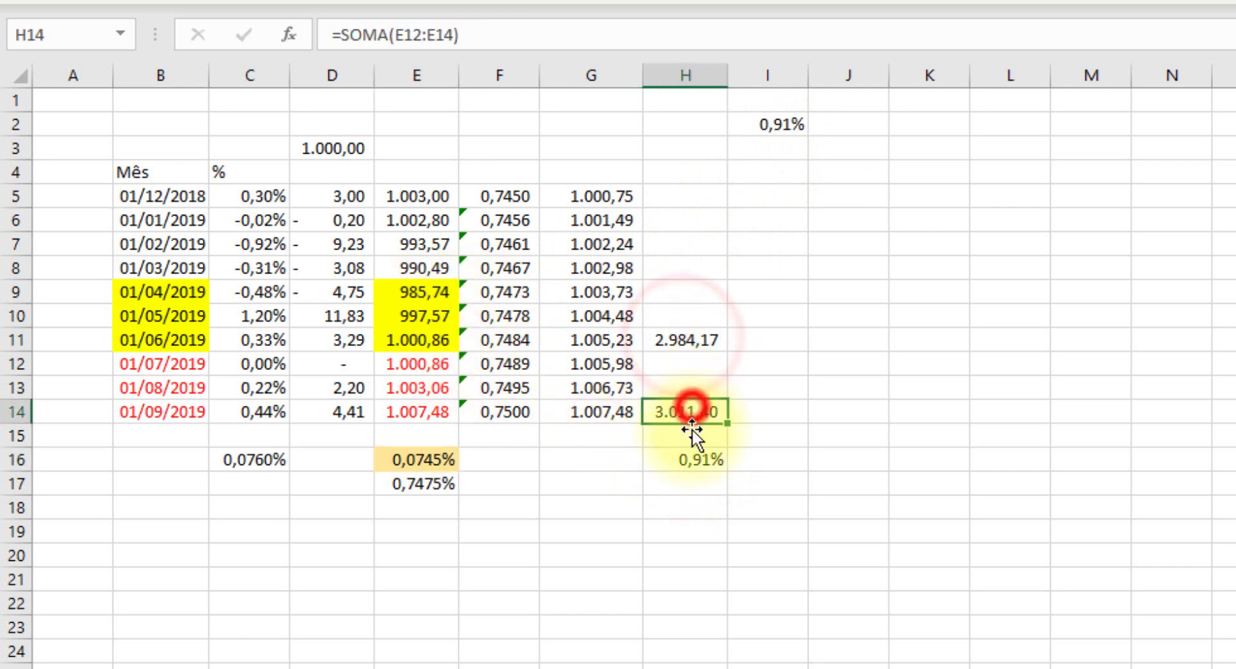
pyautogui.click(696, 479)
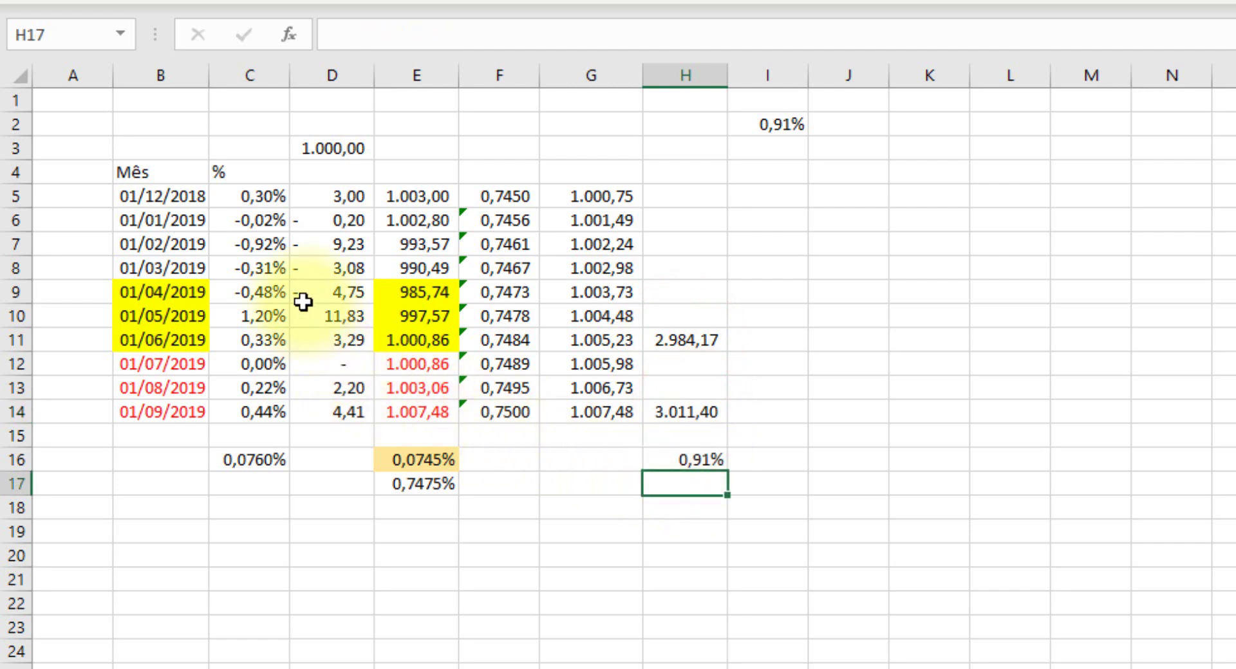
# - Insert a 2D clustered column chart of the months and percentages in B4:C14 and place it below the table
pyautogui.moveTo(171, 180); pyautogui.dragTo(233, 409)
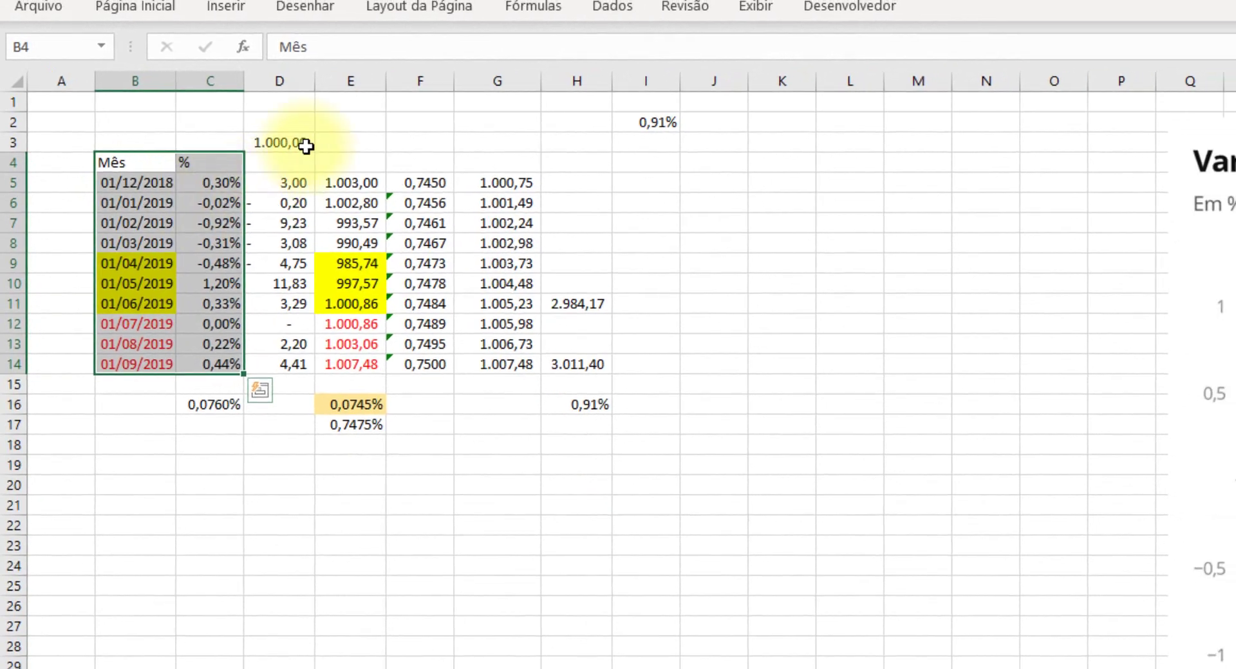
pyautogui.click(216, 3)
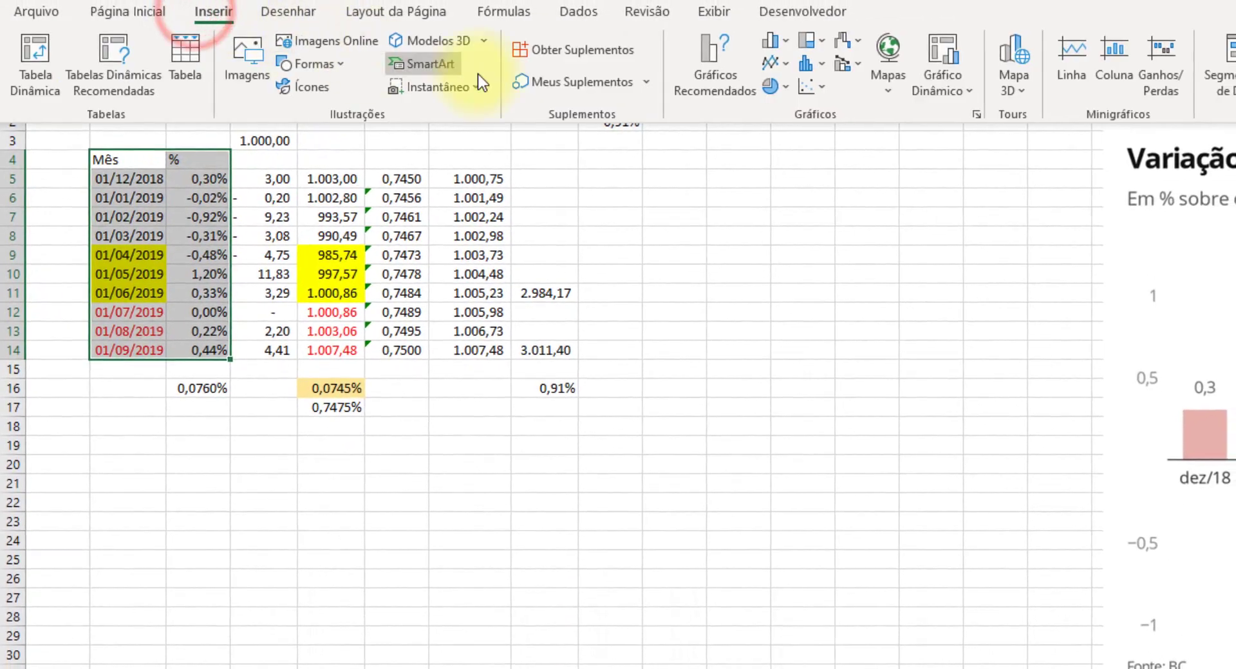
pyautogui.click(768, 39)
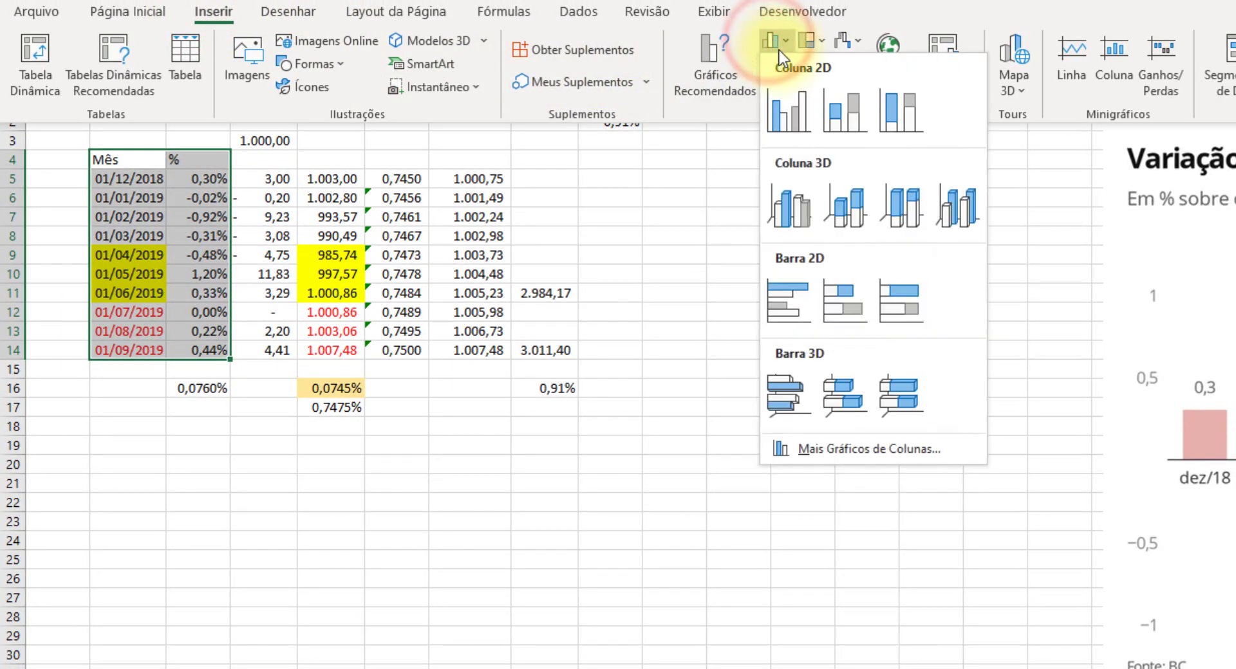
pyautogui.click(798, 110)
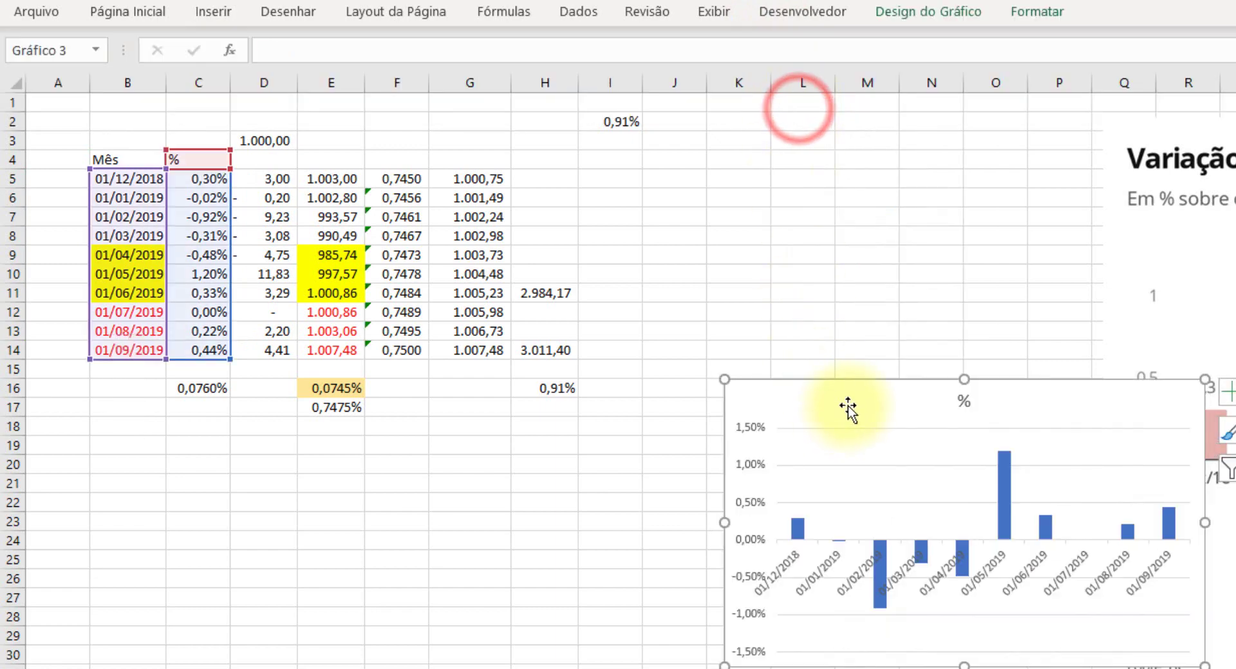
pyautogui.moveTo(843, 399); pyautogui.dragTo(531, 441)
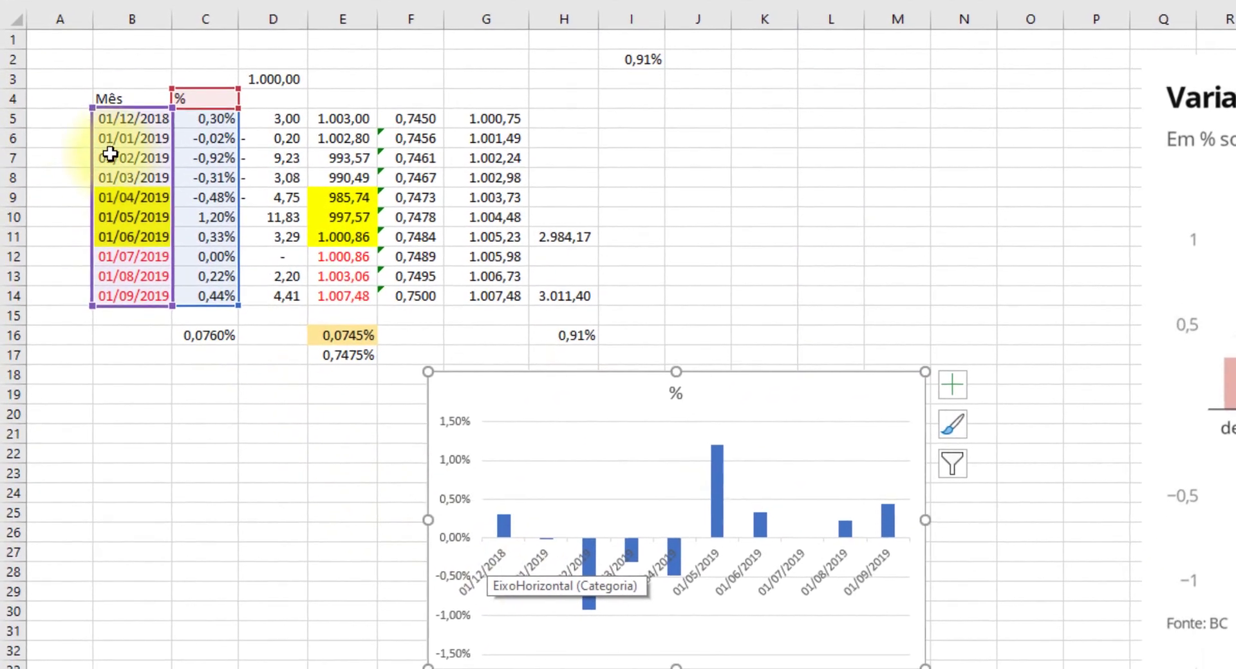
# - Apply the custom date format mmm/aa to the months in B5:B14
pyautogui.moveTo(119, 126); pyautogui.dragTo(132, 291)
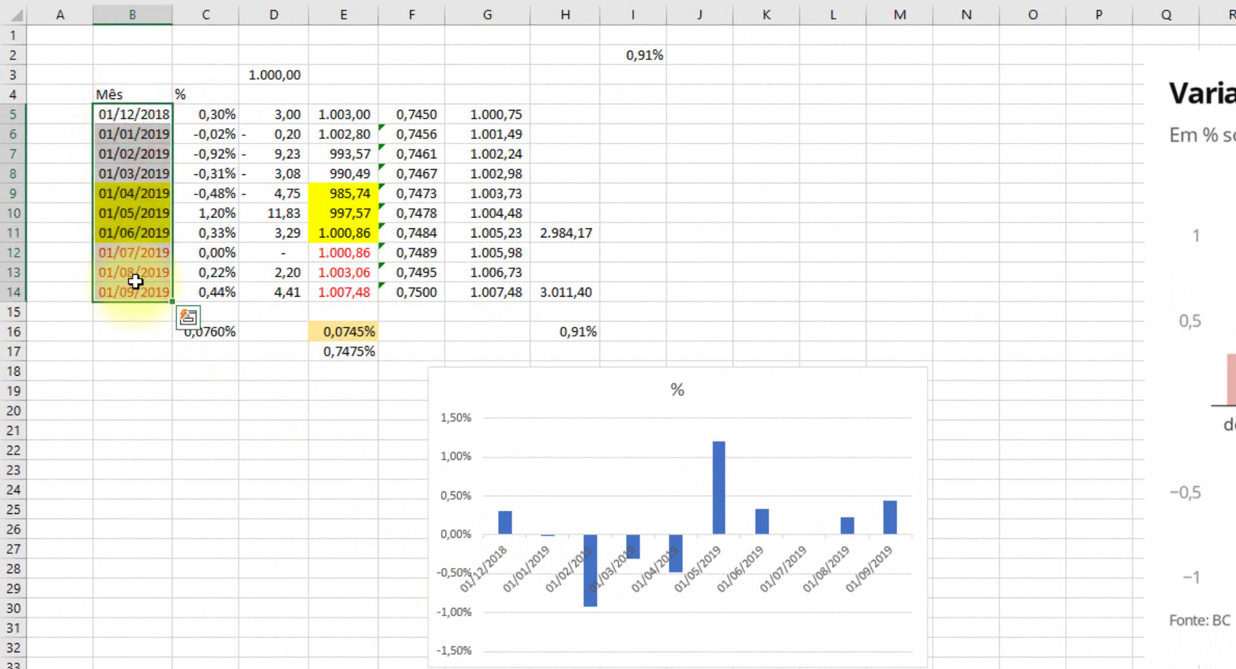
pyautogui.hotkey('ctrl', '1')
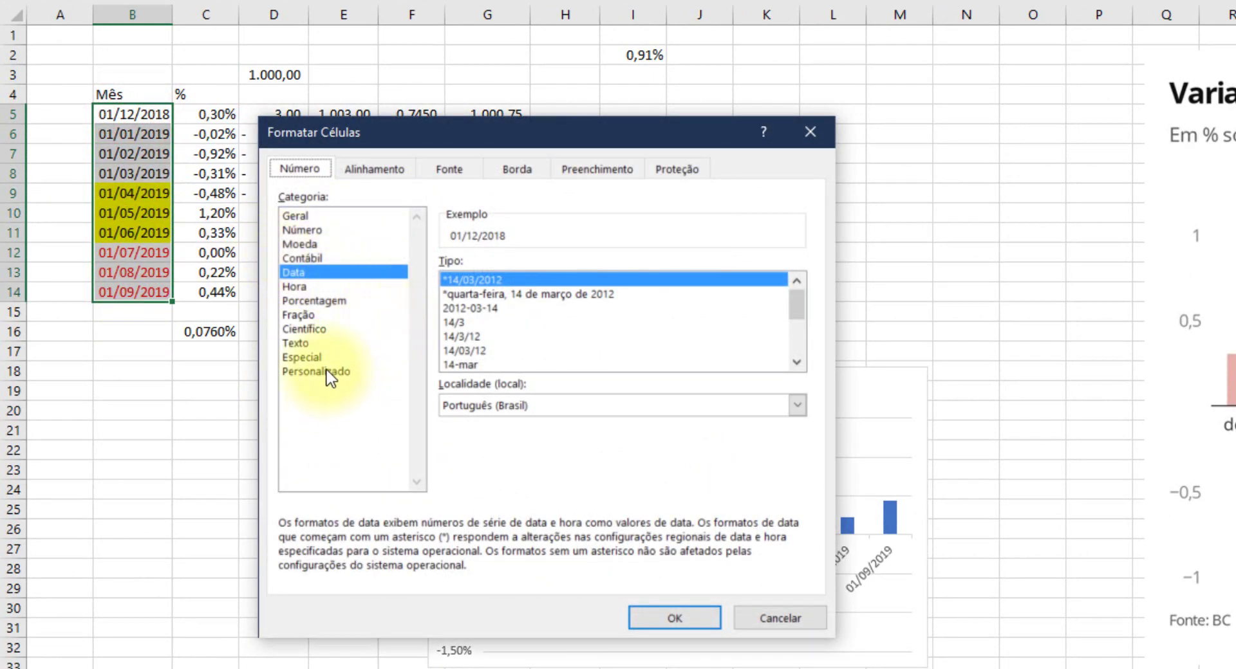
pyautogui.click(325, 372)
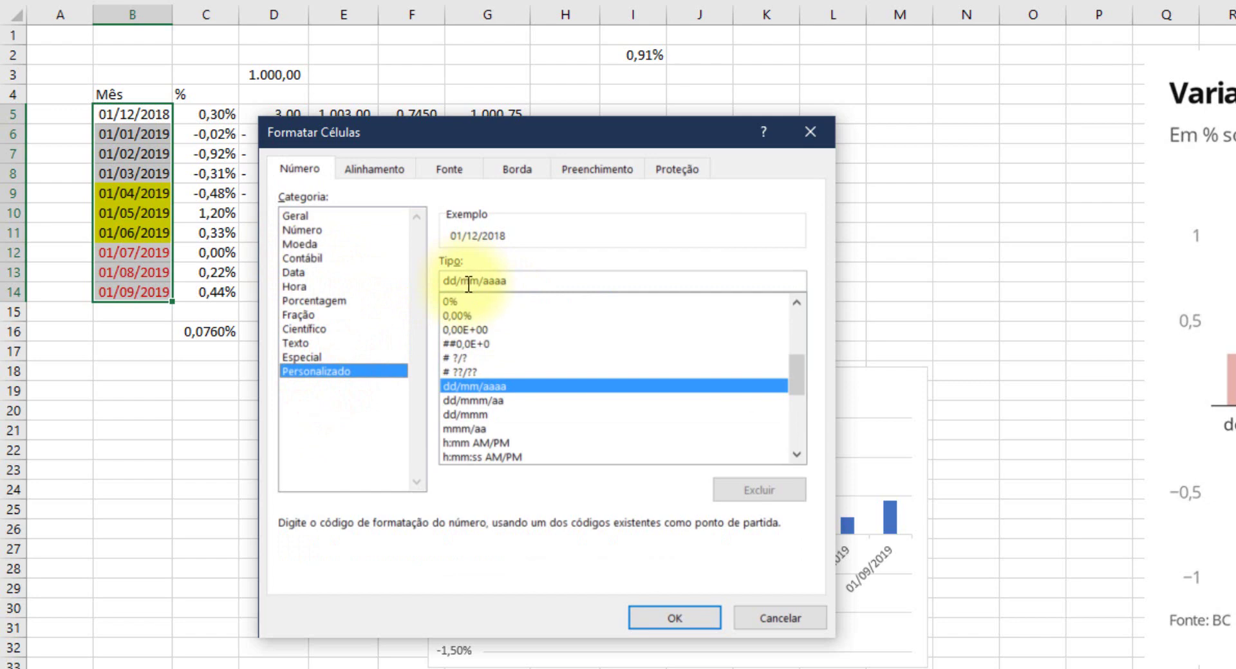
pyautogui.moveTo(469, 281); pyautogui.dragTo(407, 283)
pyautogui.write('mm')
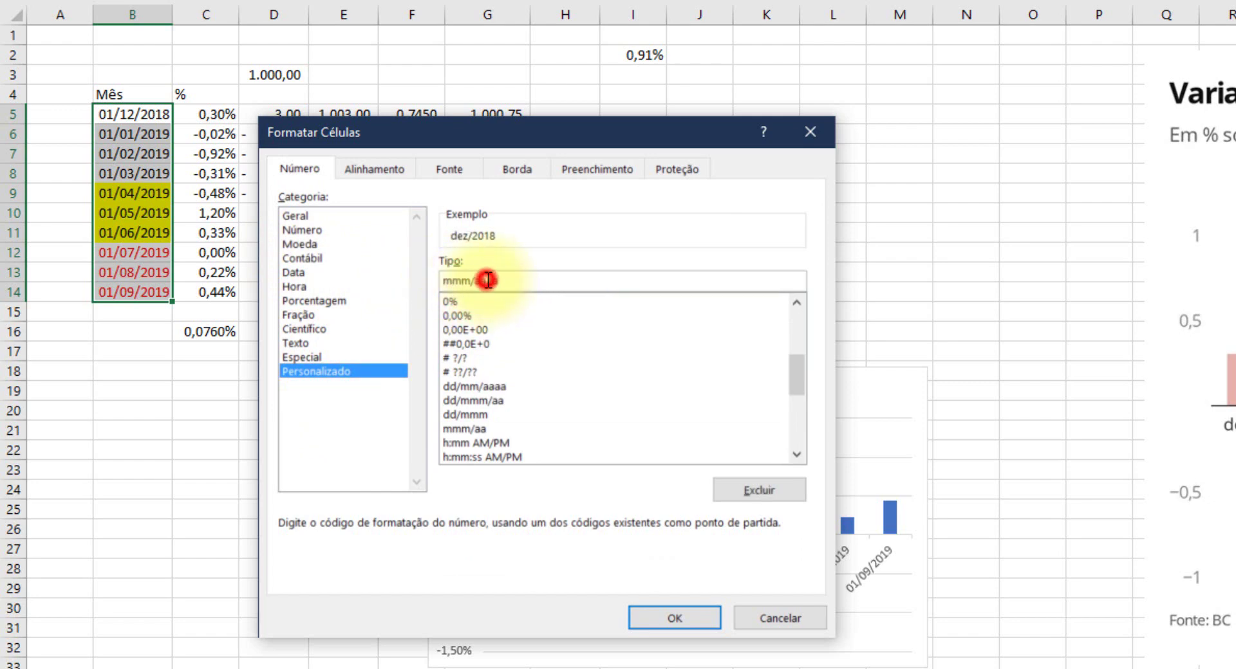
pyautogui.moveTo(488, 281); pyautogui.dragTo(498, 281)
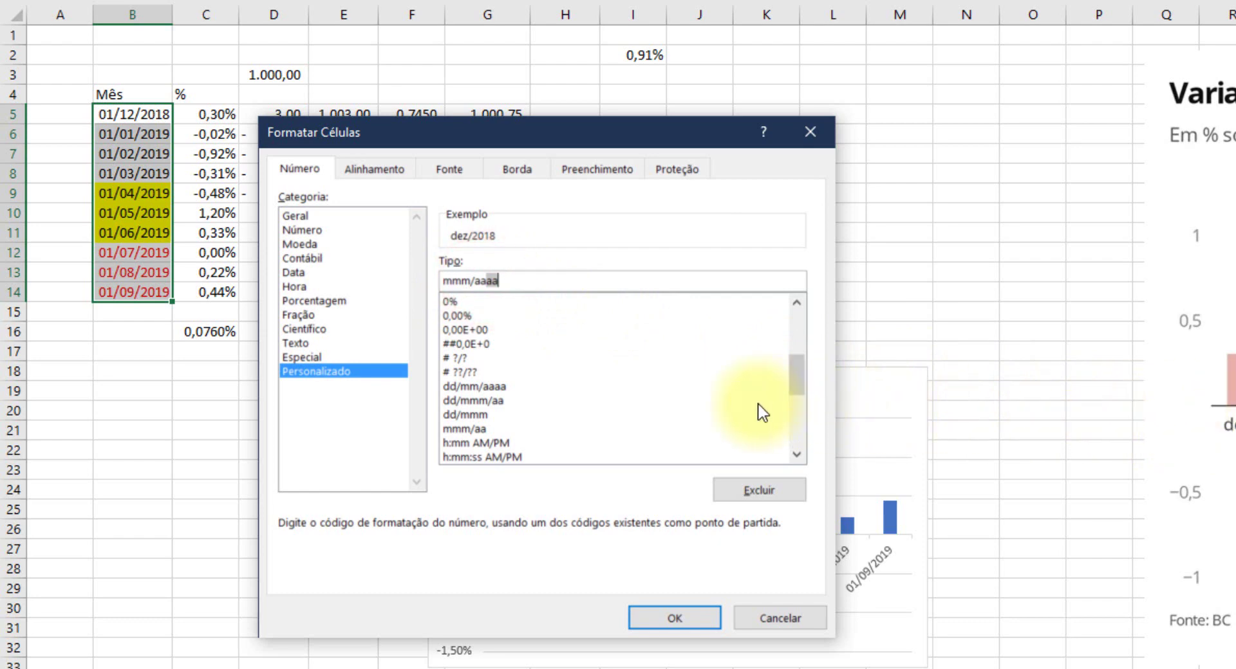
pyautogui.press('BackSpace')
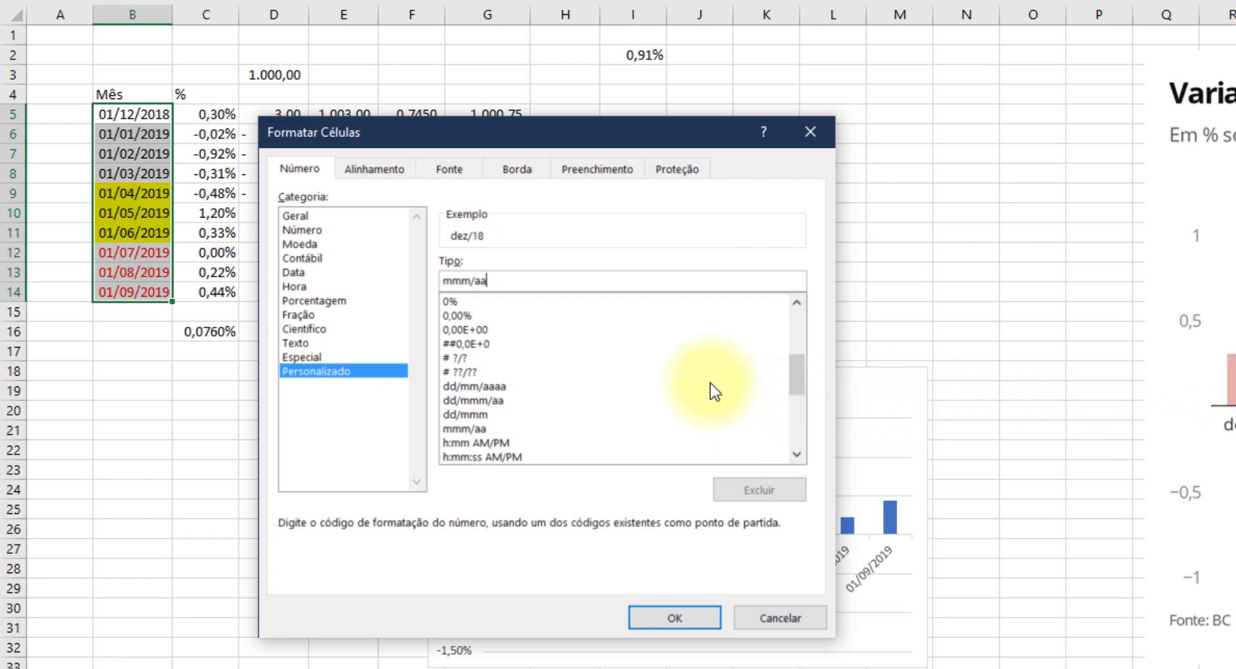
pyautogui.click(676, 617)
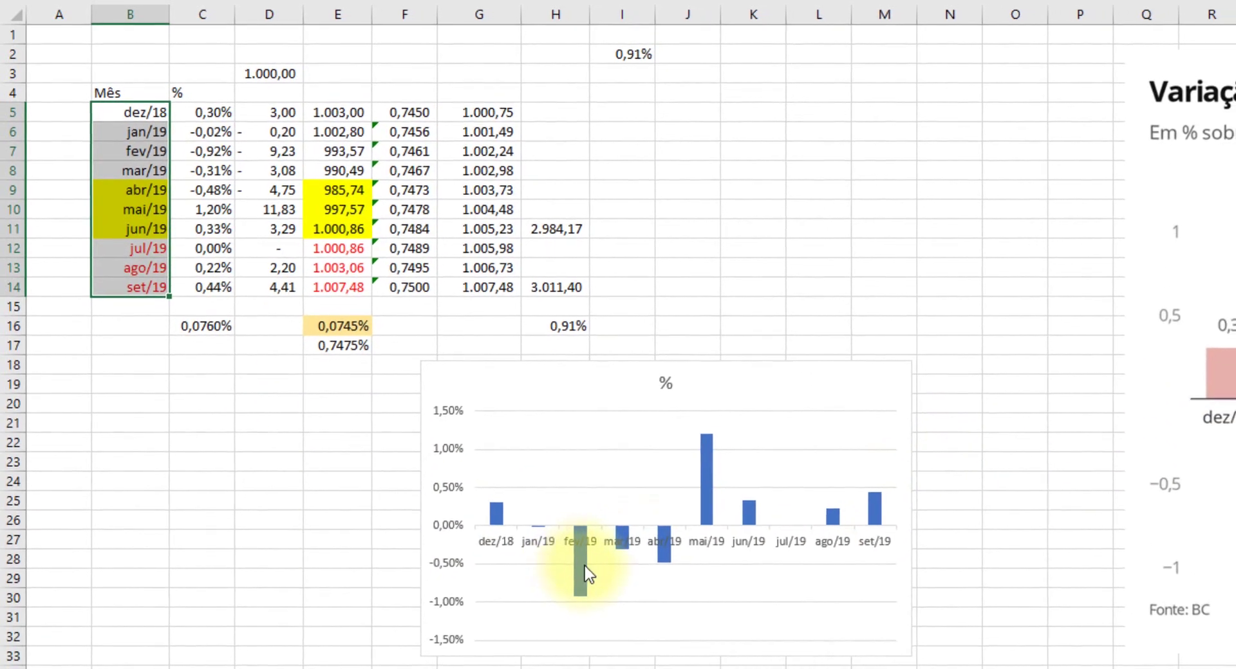
# - Add data labels to the chart's column series and move the chart directly beneath the table's first columns
pyautogui.click(700, 469)
pyautogui.rightClick(699, 470)
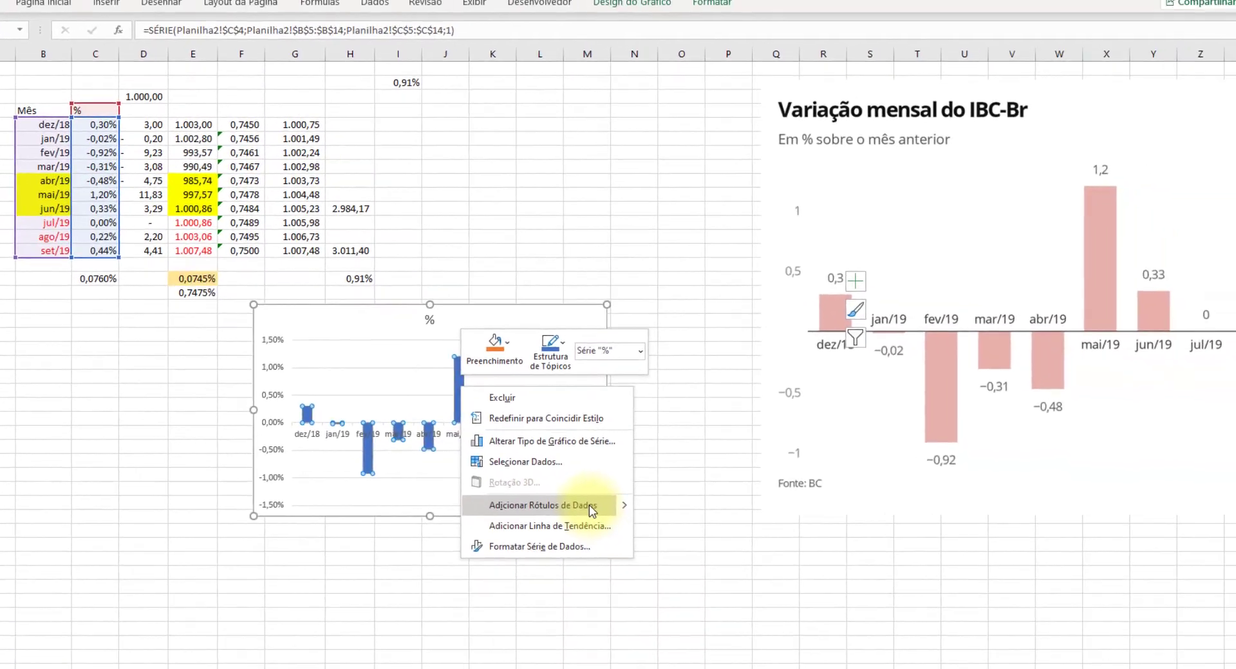
pyautogui.click(652, 535)
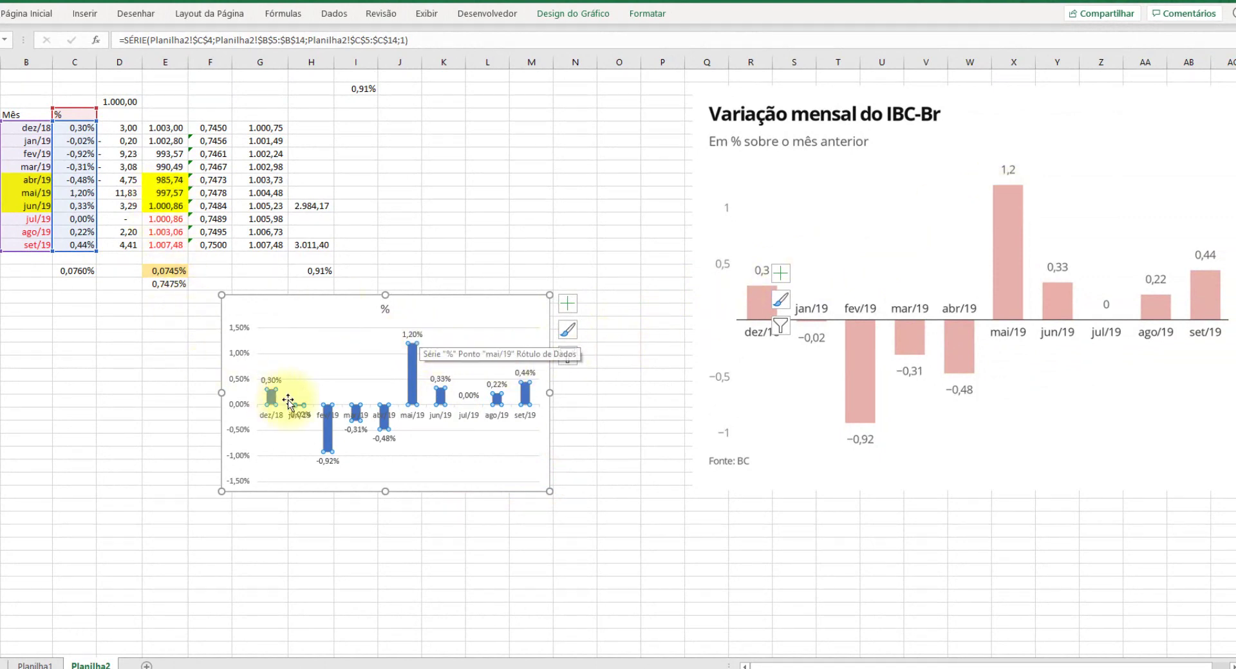
pyautogui.click(385, 311)
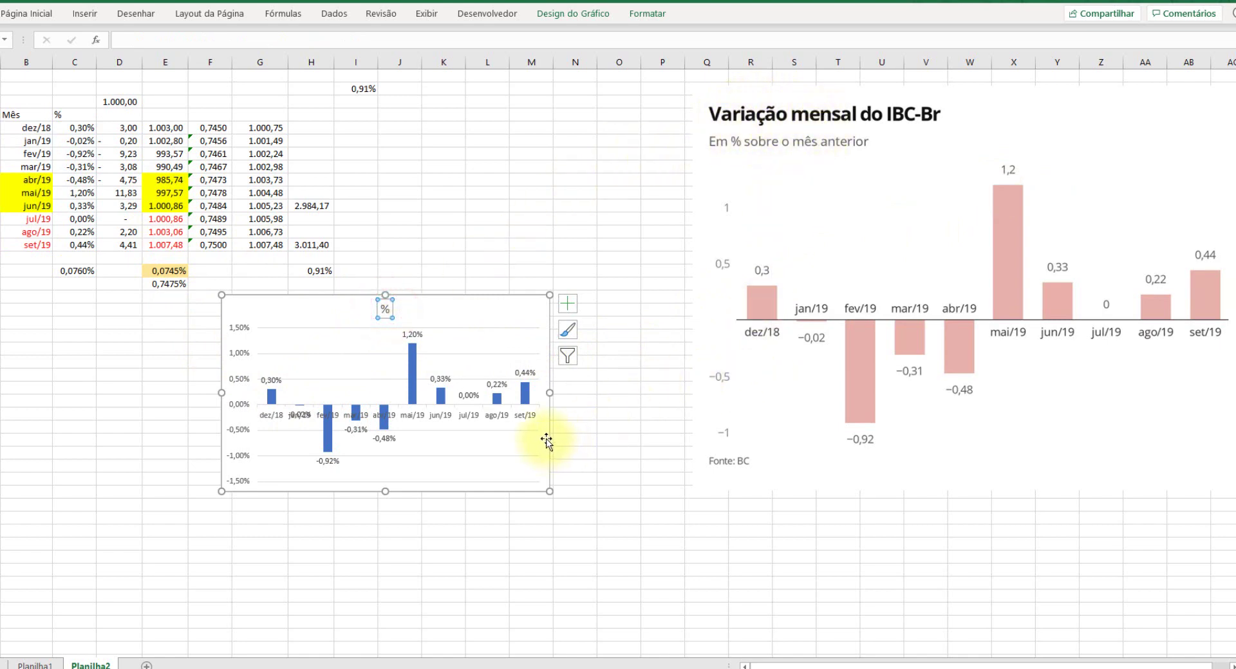
pyautogui.moveTo(460, 297); pyautogui.dragTo(243, 306)
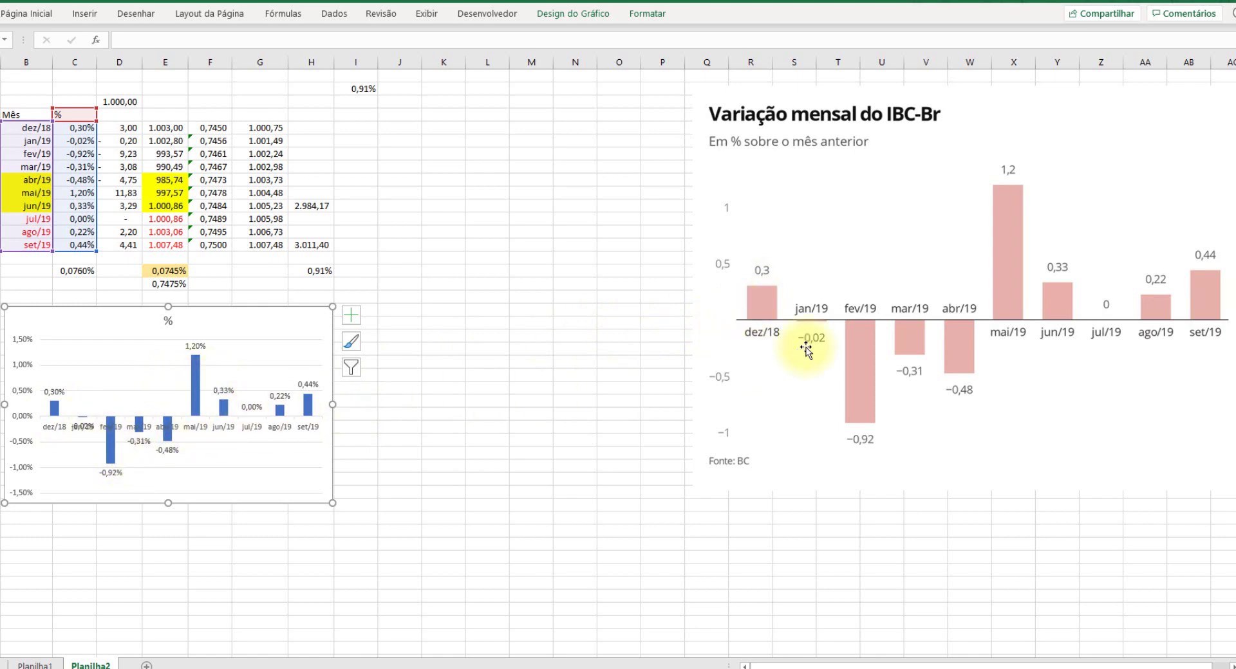
# - Read the Forecast Sheet command's description and check the TAXA formula in E16
pyautogui.click(395, 270)
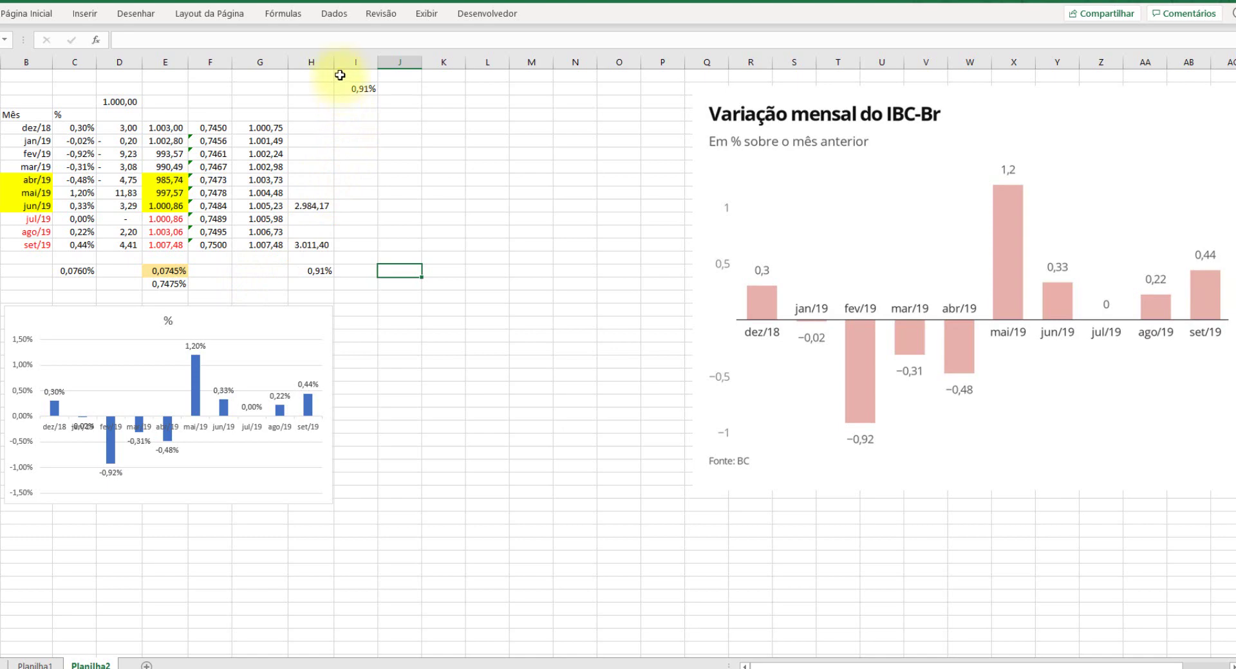
pyautogui.click(333, 14)
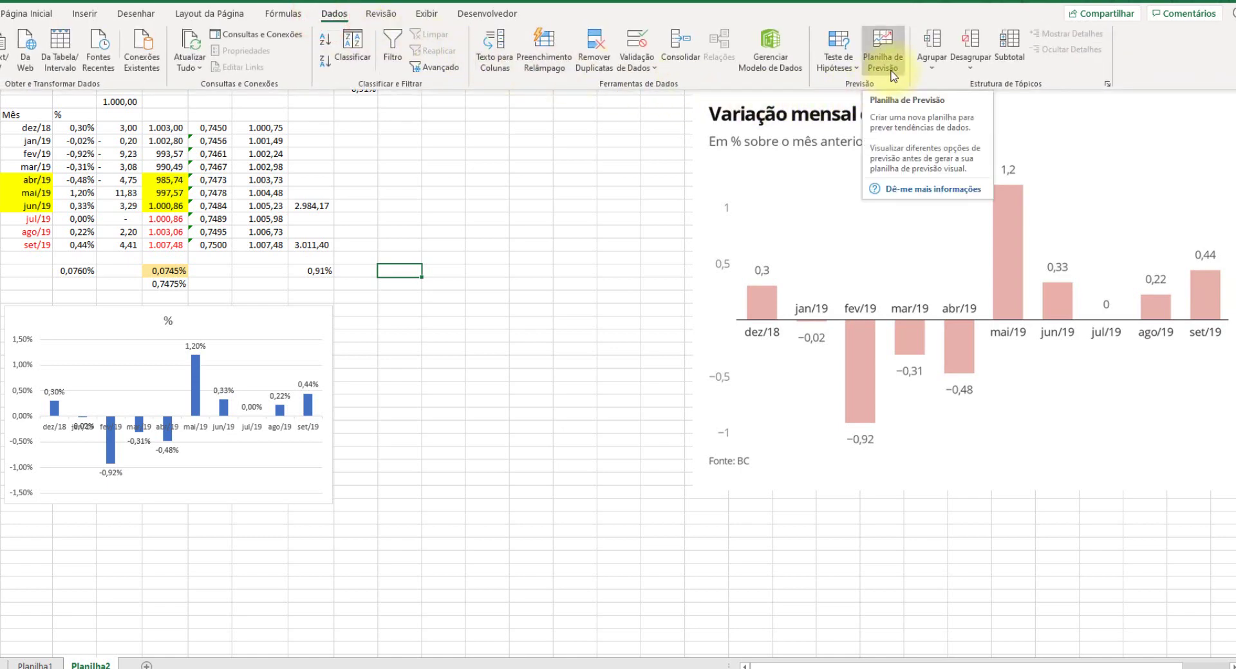
pyautogui.click(400, 243)
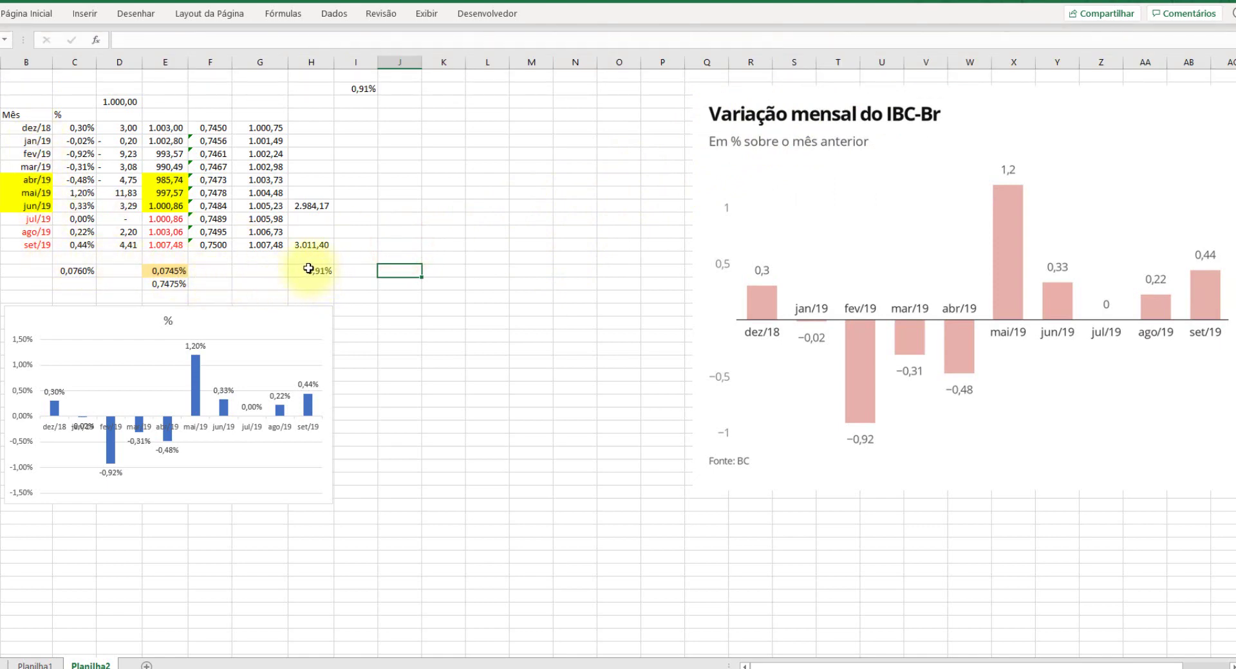
pyautogui.click(178, 273)
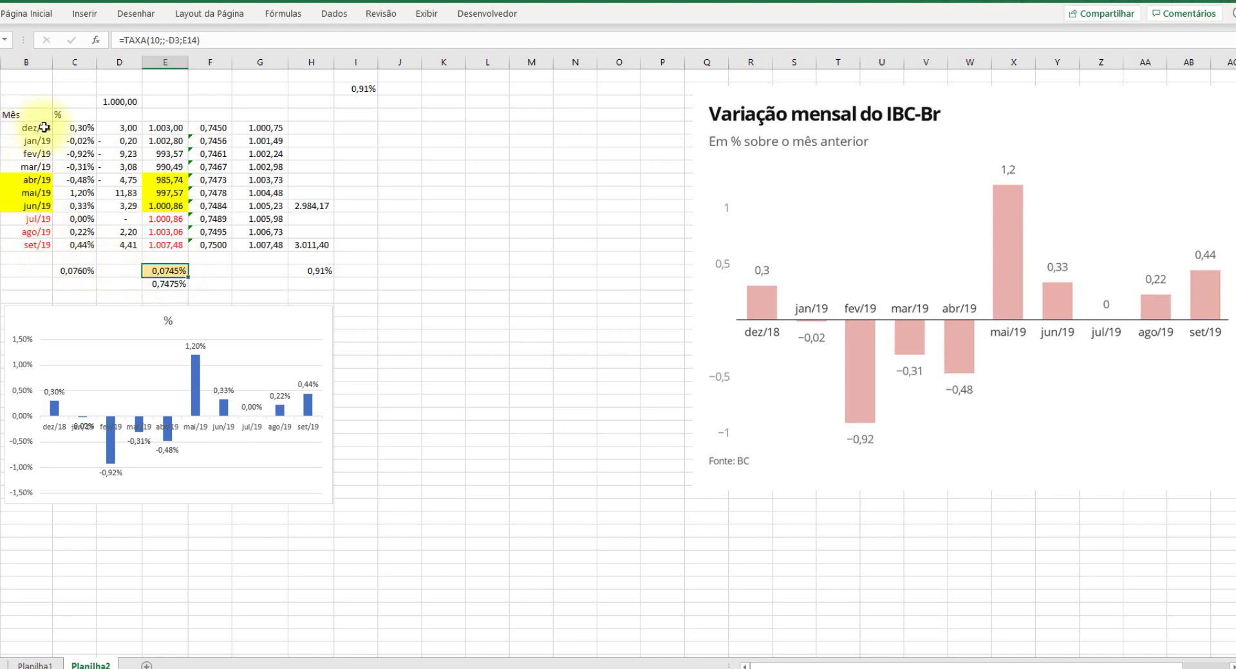
# - Create a line-chart forecast sheet from B5:C14 ending on 01/12/2020 and move its chart up beside the first rows of the table
pyautogui.moveTo(70, 125); pyautogui.dragTo(83, 245)
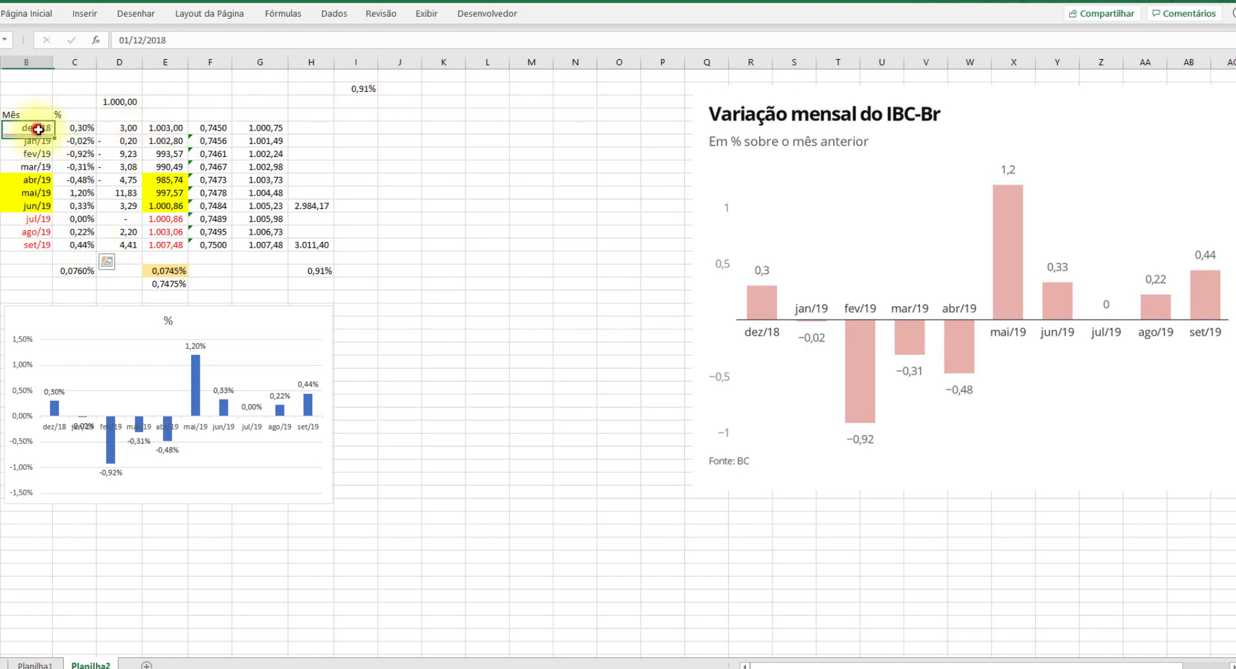
pyautogui.moveTo(34, 129); pyautogui.dragTo(83, 250)
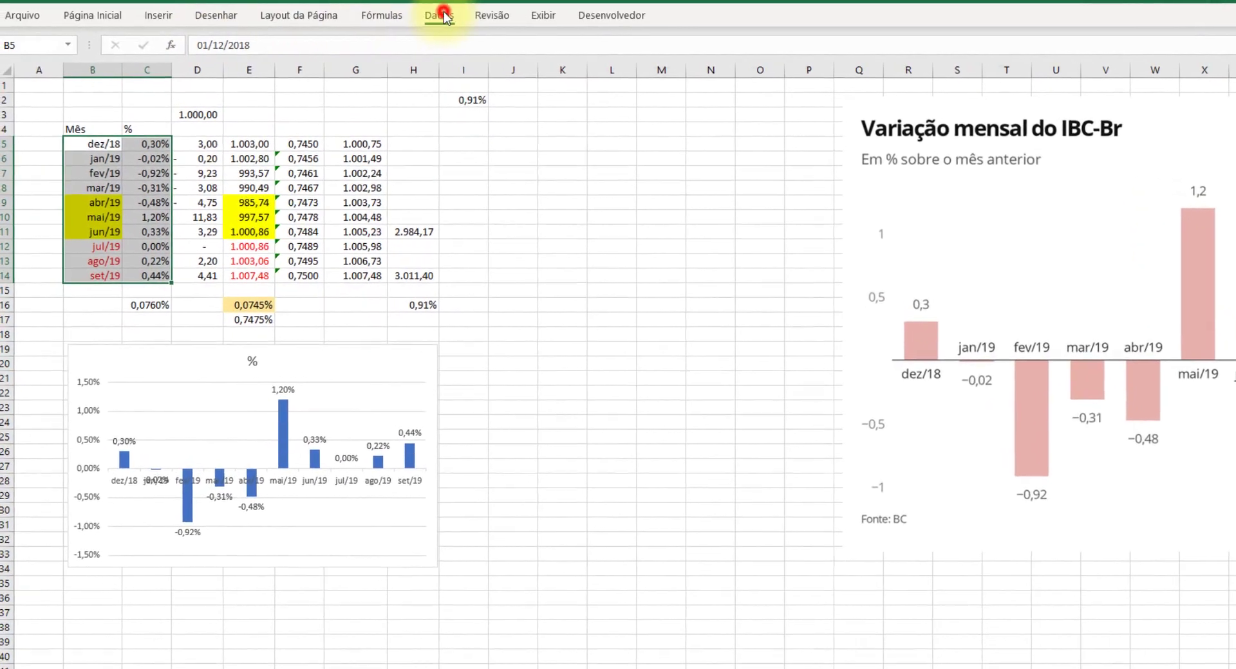
pyautogui.click(425, 15)
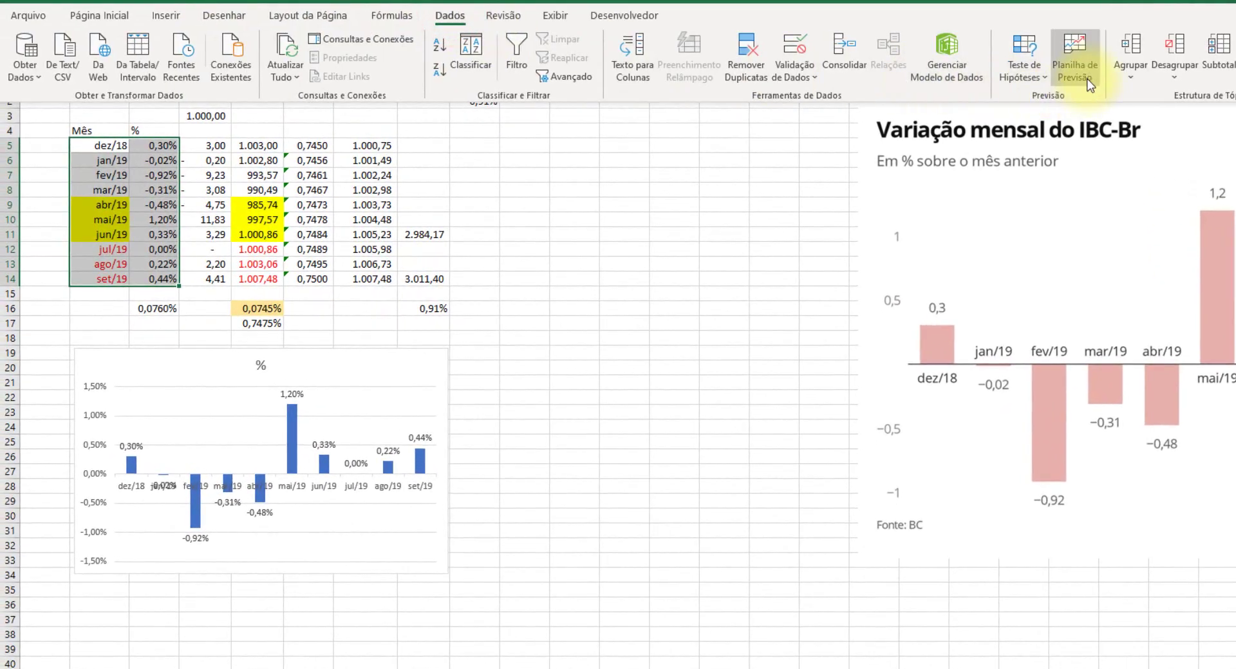
pyautogui.click(1088, 83)
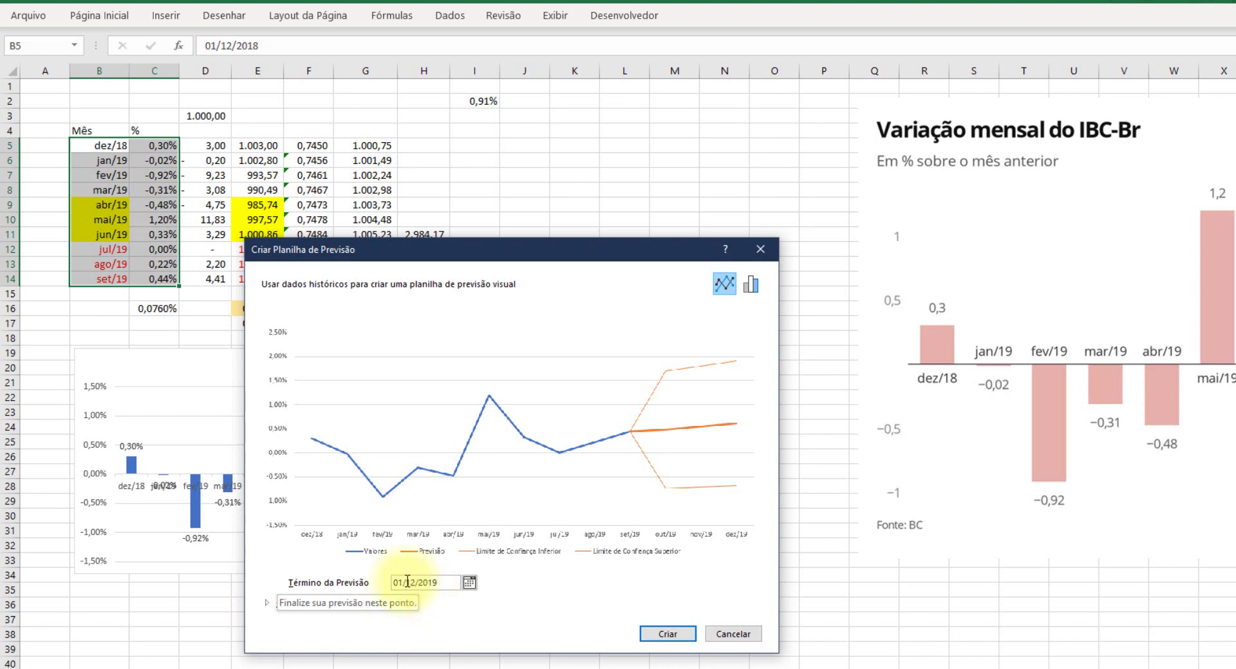
pyautogui.doubleClick(430, 582)
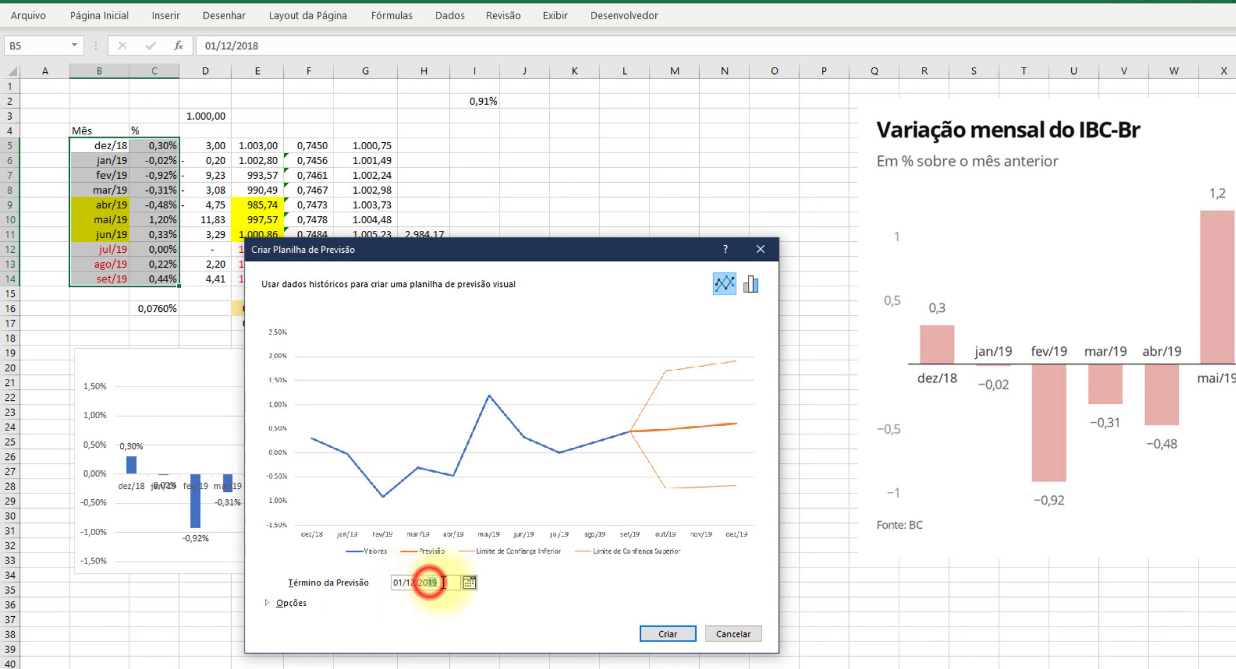
pyautogui.write('2020')
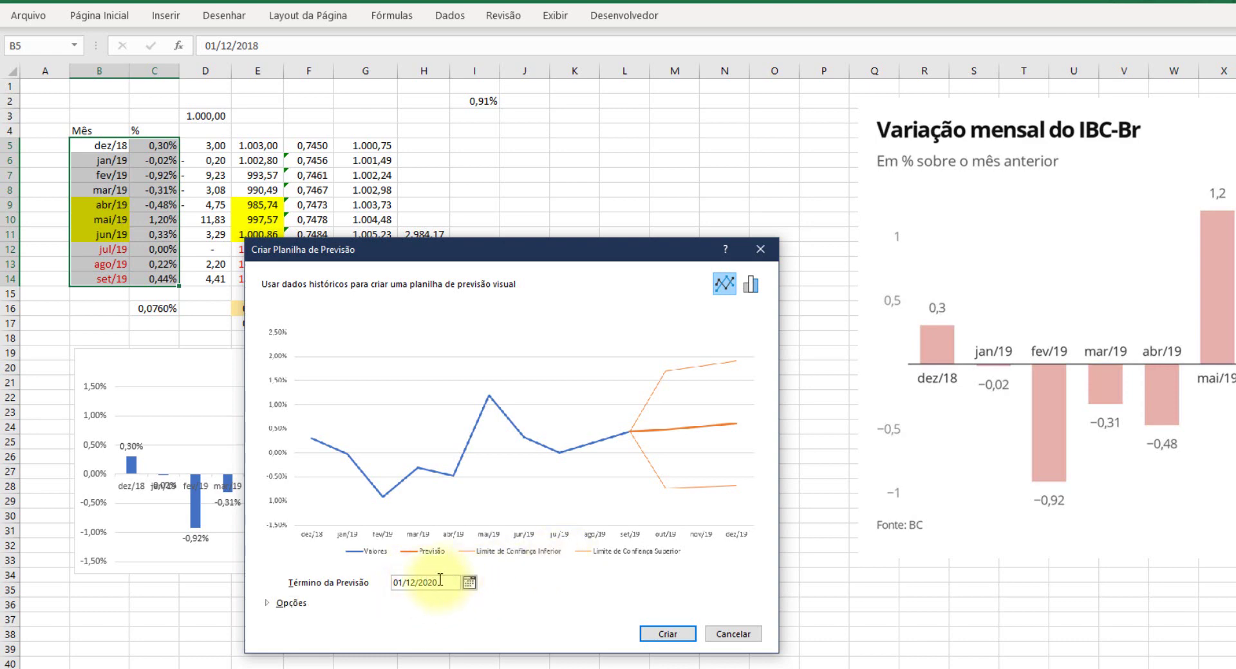
pyautogui.click(668, 636)
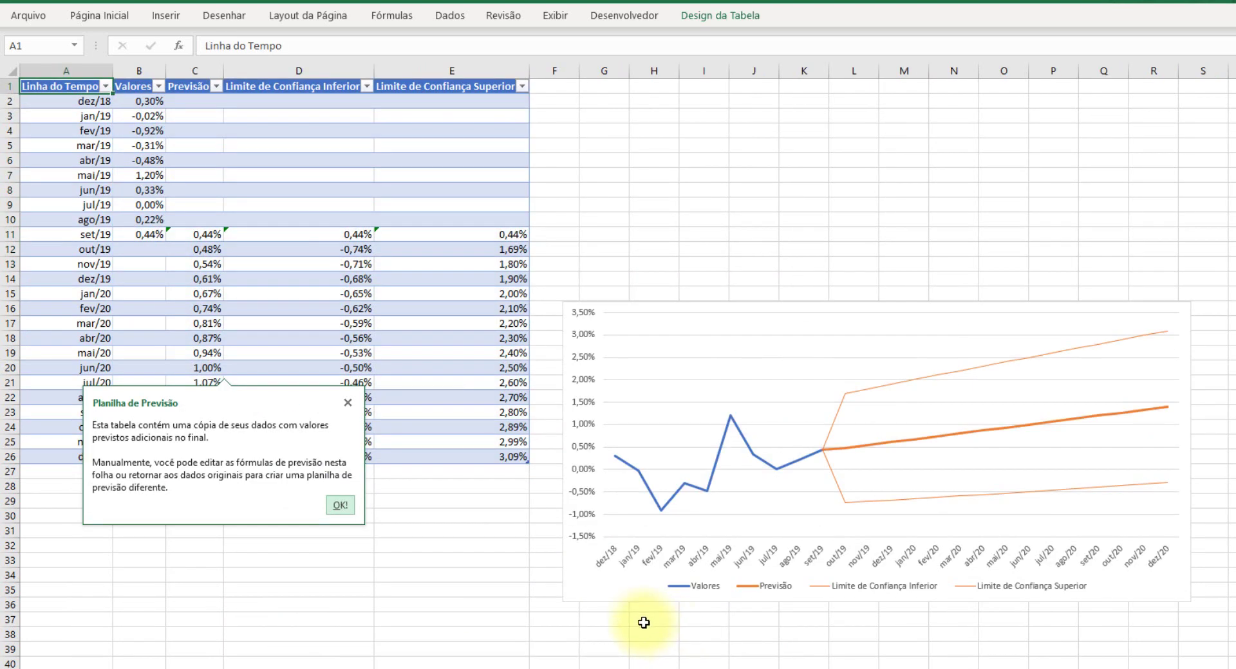
pyautogui.moveTo(670, 306); pyautogui.dragTo(642, 105)
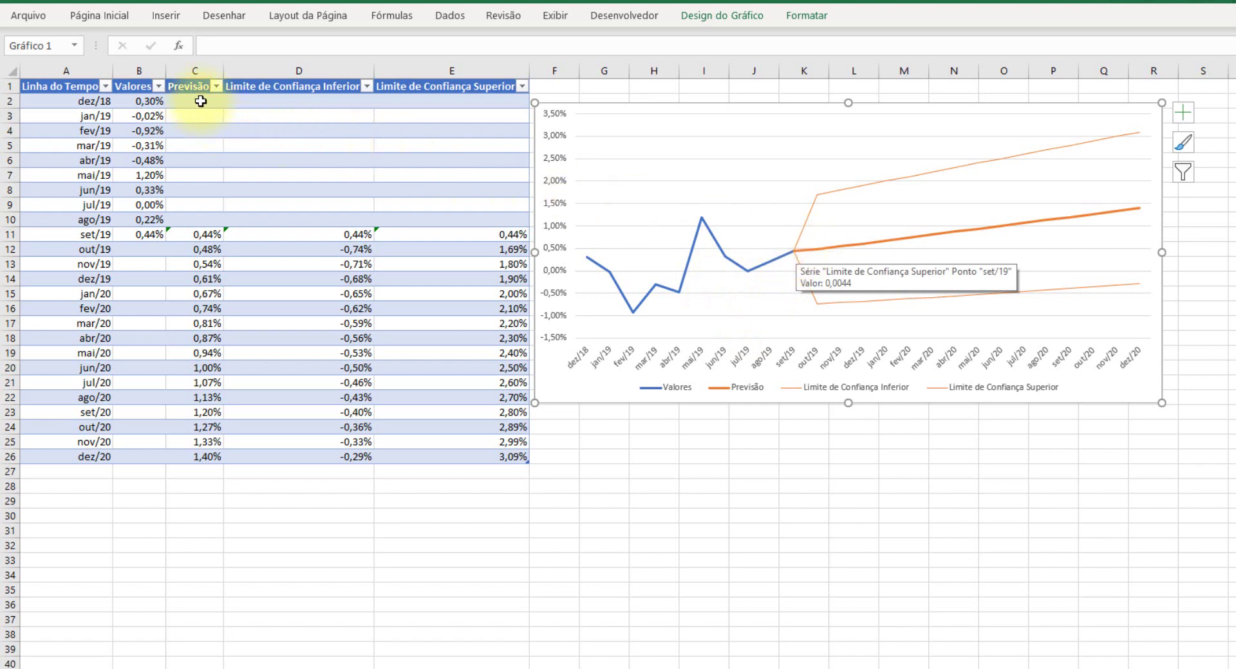
# - Compare the Previsão, Limite de Confiança Inferior and Limite de Confiança Superior columns with the forecast chart's lines, and return to Planilha2
pyautogui.click(193, 69)
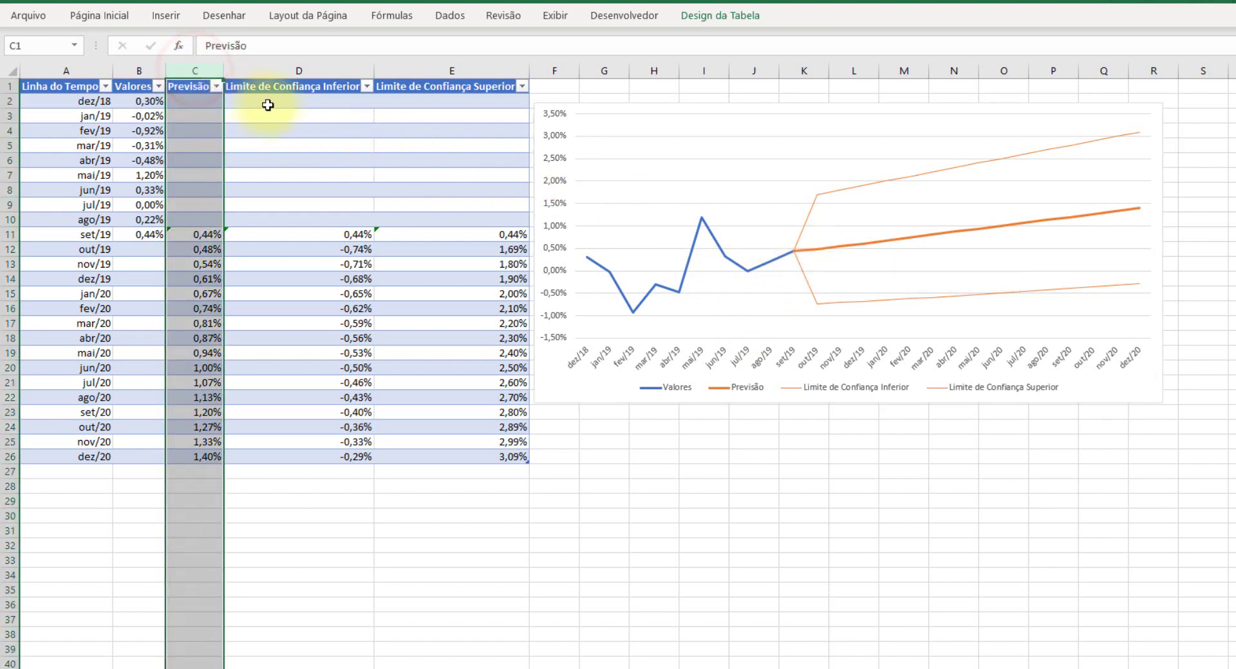
pyautogui.click(329, 70)
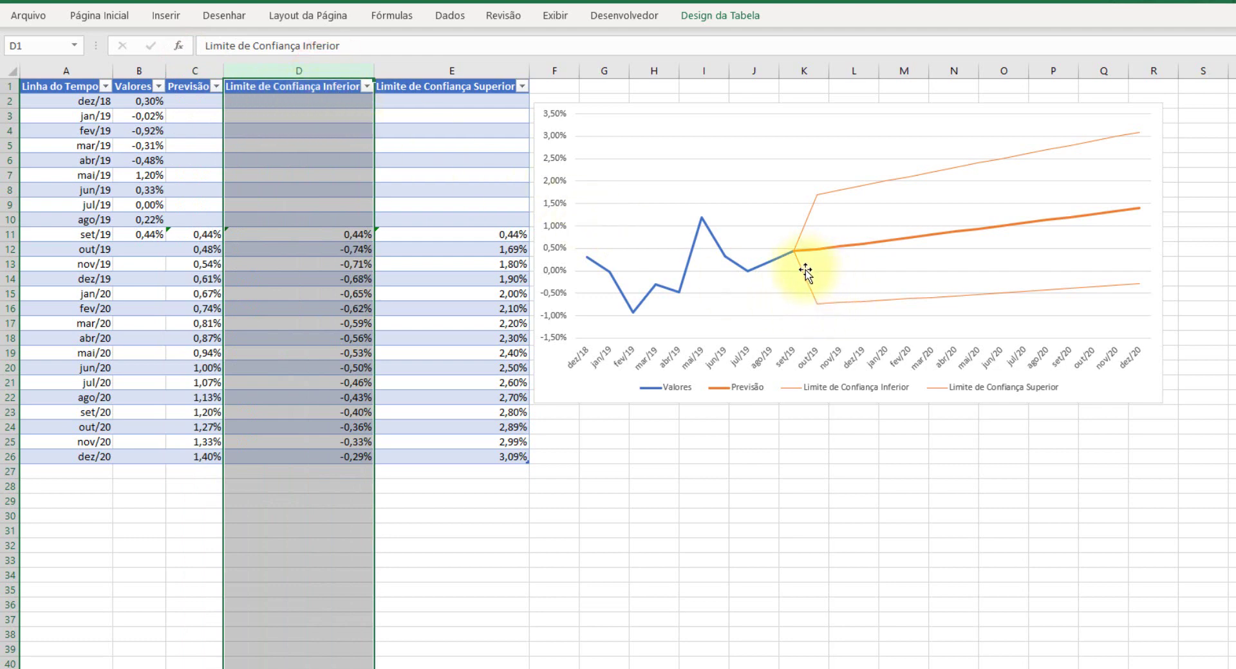
pyautogui.click(451, 71)
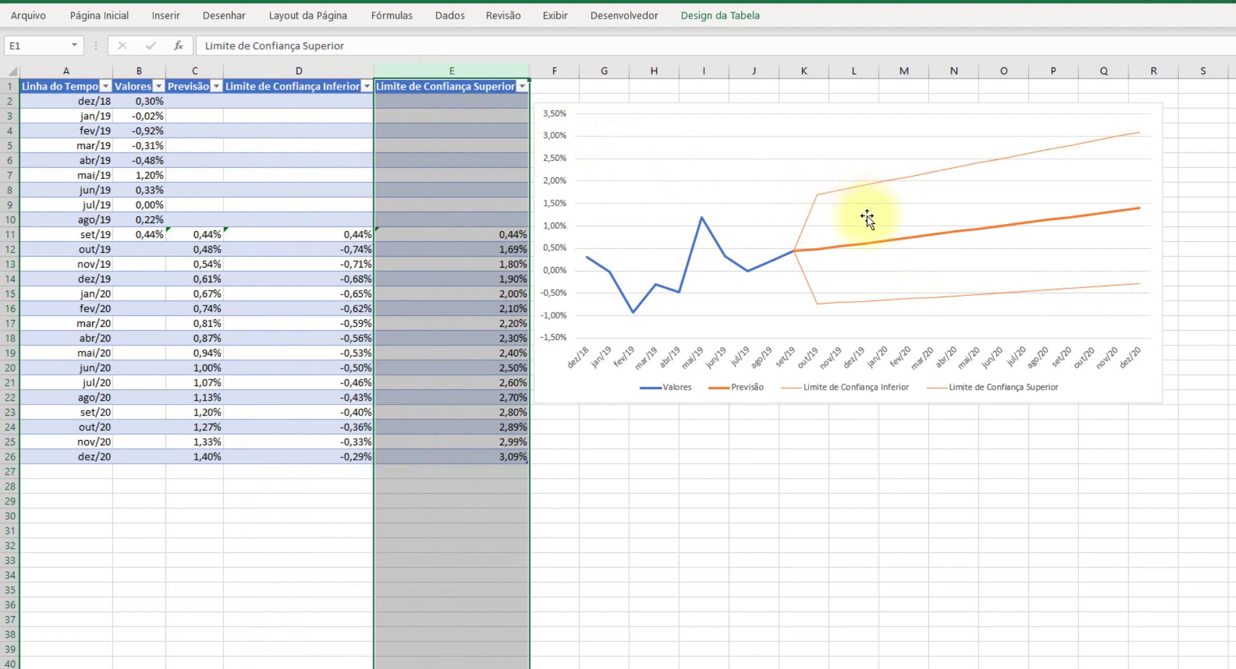
pyautogui.click(560, 455)
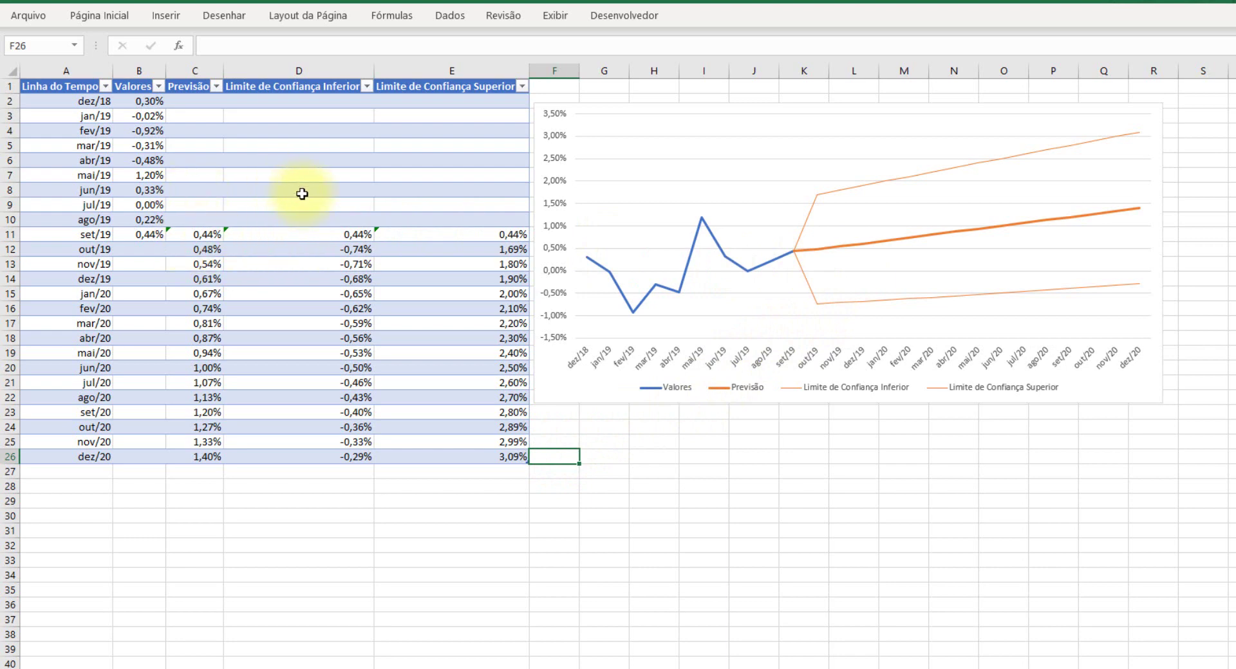
pyautogui.click(196, 70)
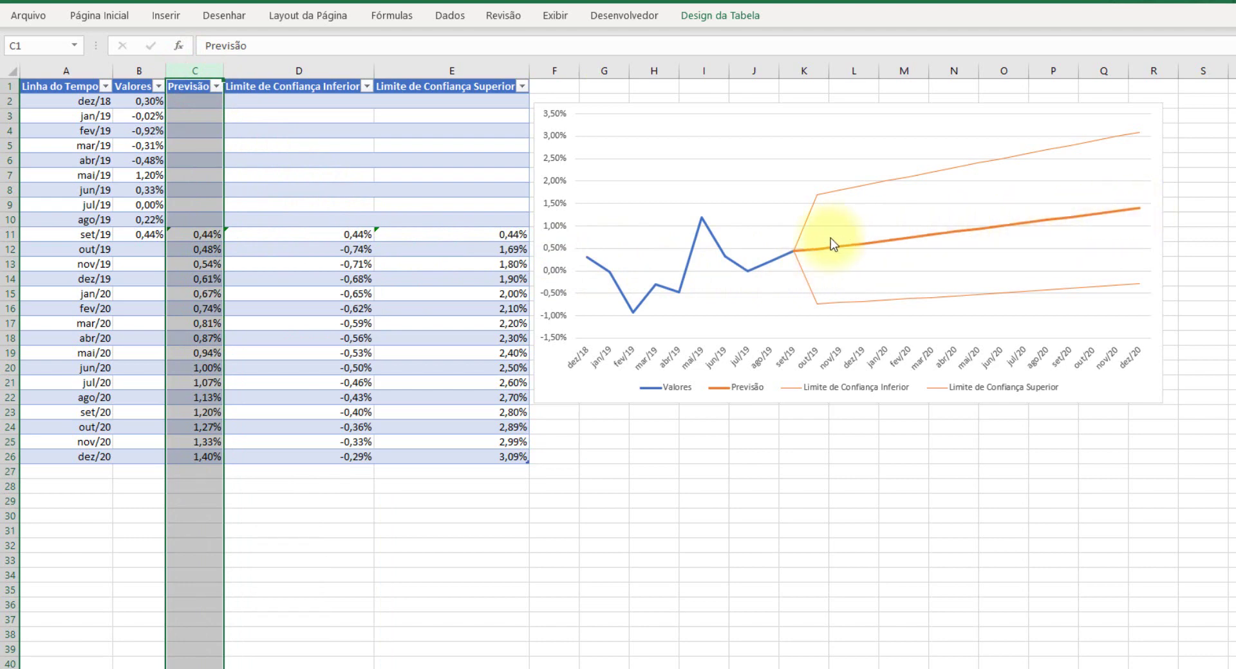
pyautogui.moveTo(808, 252)
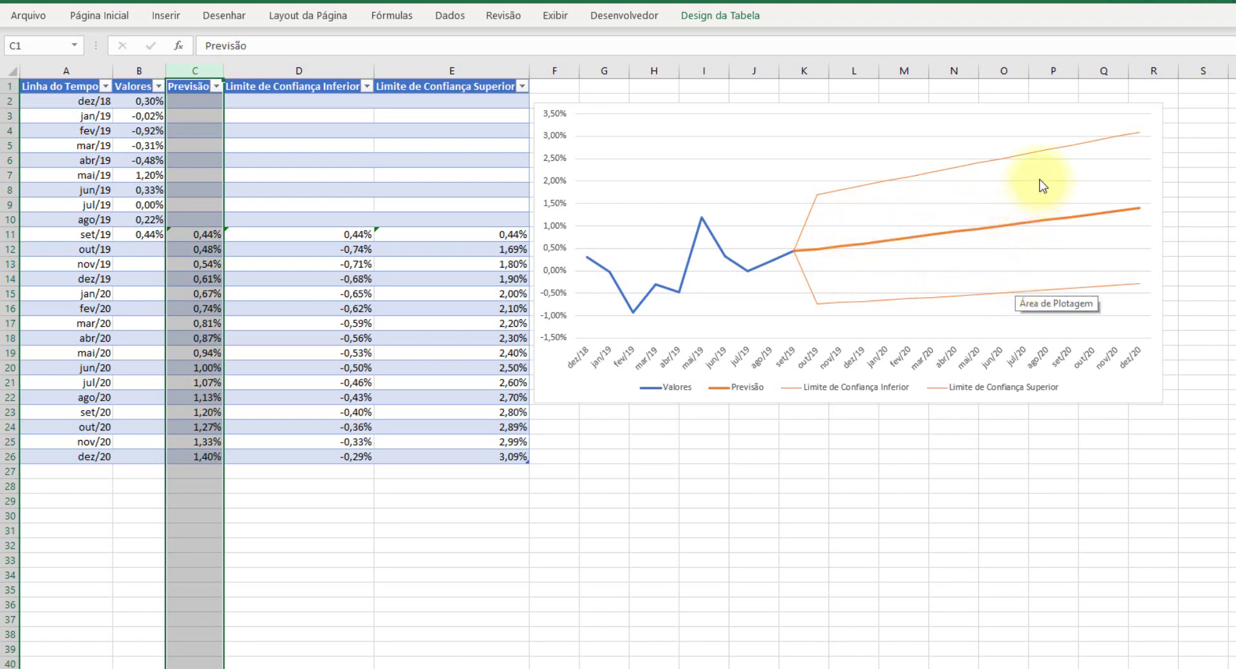
pyautogui.click(554, 86)
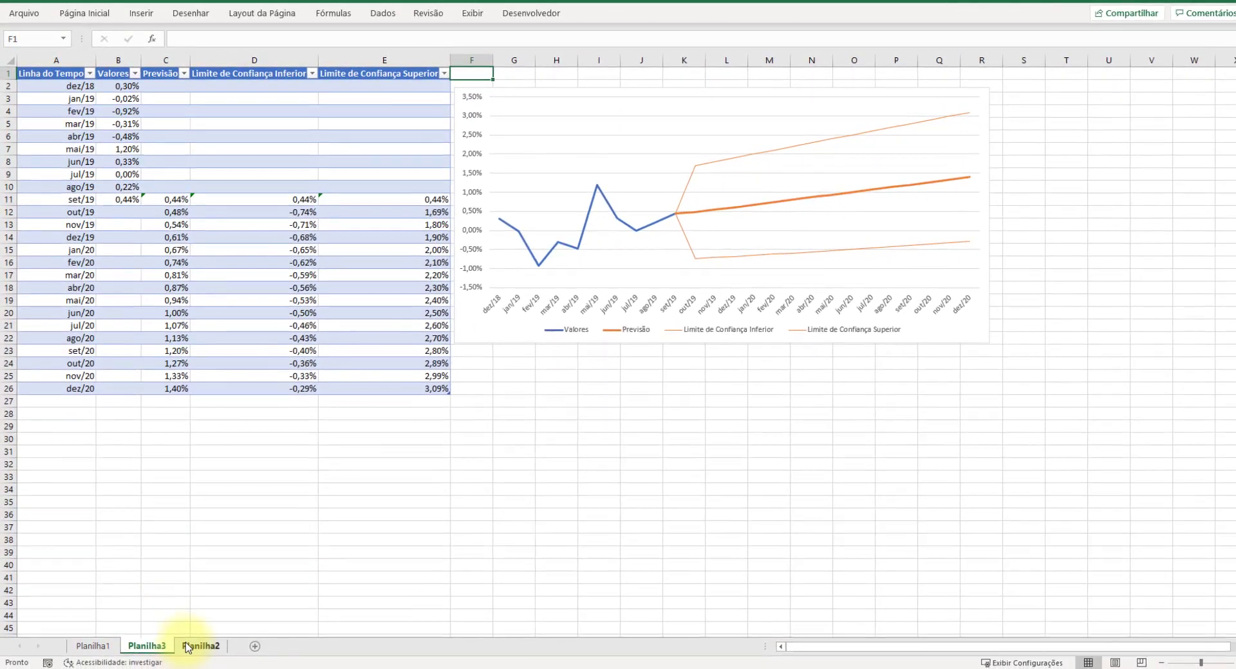
pyautogui.click(186, 644)
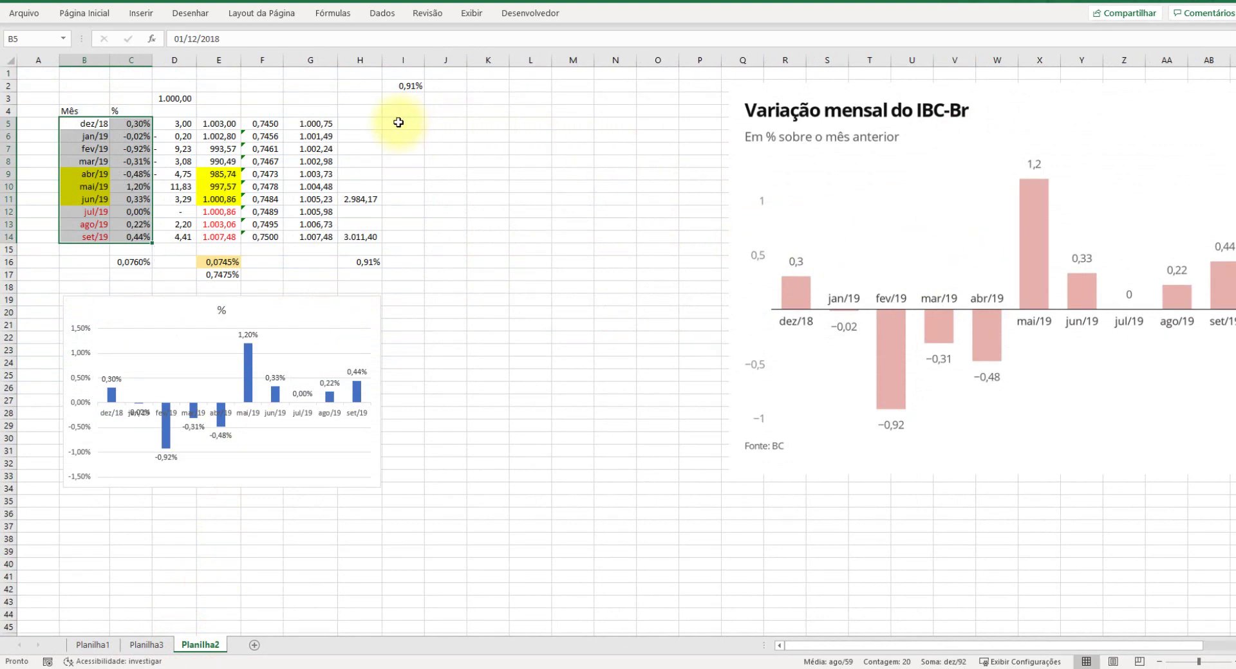
pyautogui.click(399, 122)
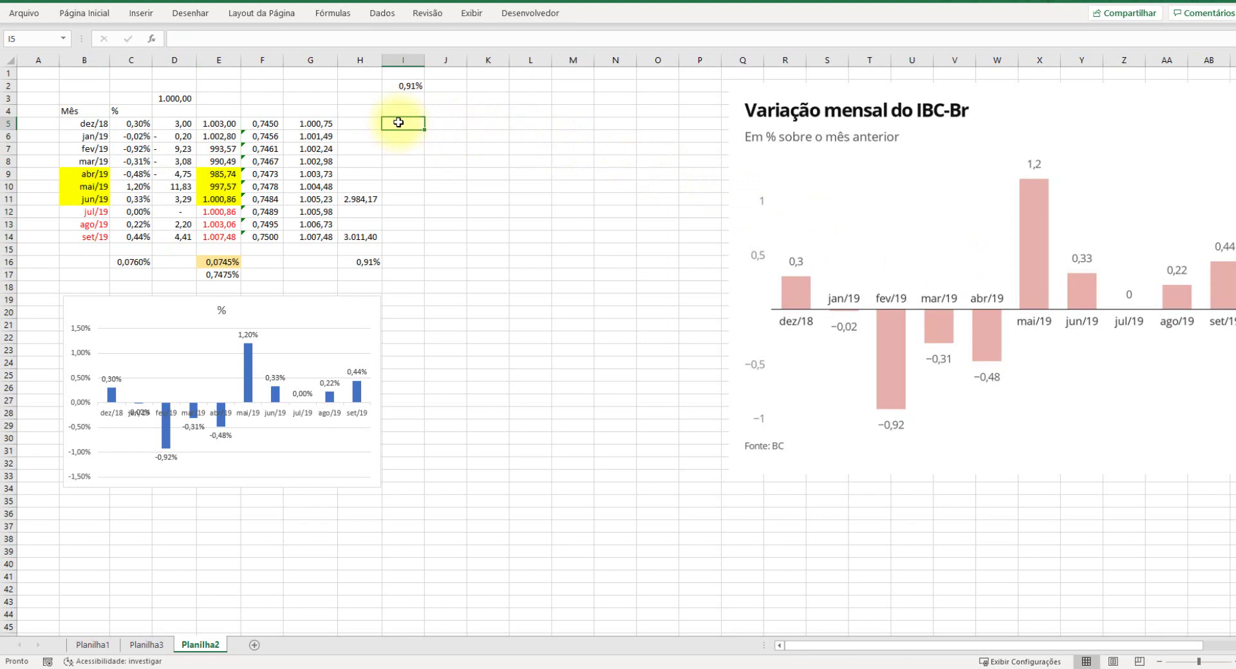